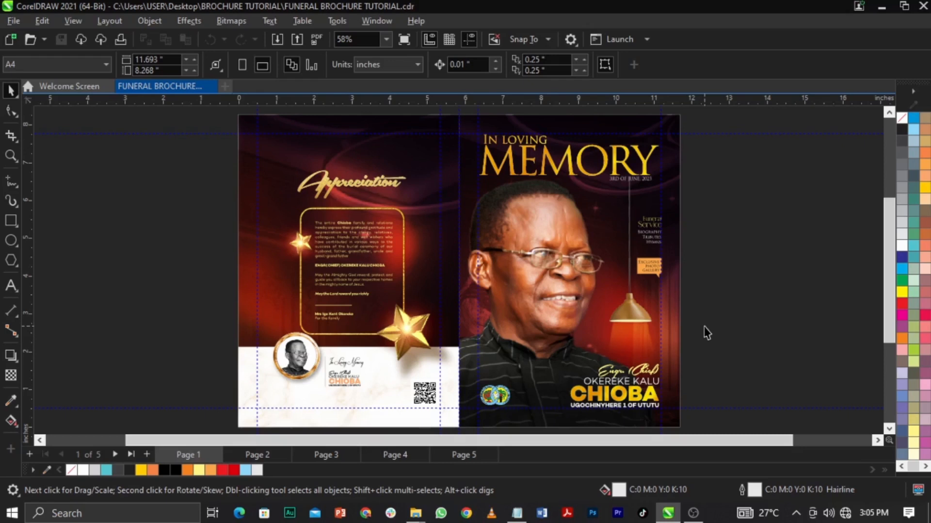
Step: Examine the existing brochure spreads up to page 5, including the Birth, Education, Career and Faith text on the biography cover
{"action": "key", "text": "Page_Down"}
{"action": "key", "text": "Page_Down"}
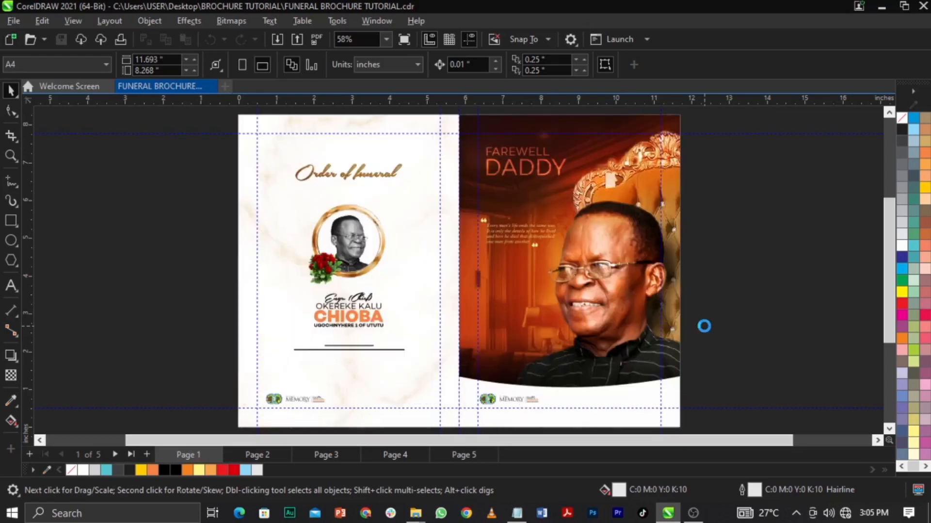
{"action": "key", "text": "Page_Down"}
{"action": "key", "text": "Page_Down"}
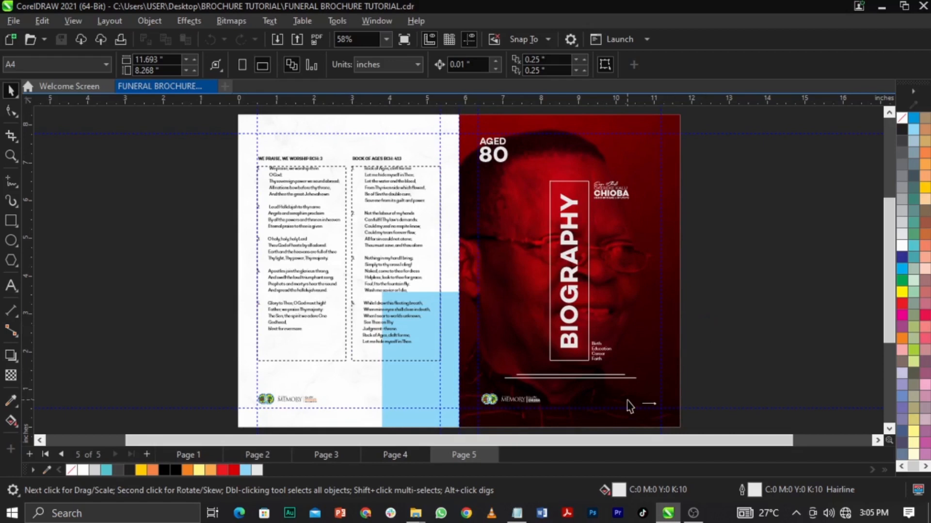
{"action": "key", "text": "z"}
{"action": "left_click_drag", "start_coordinate": [459, 263], "coordinate": [701, 408]}
{"action": "key", "text": "space"}
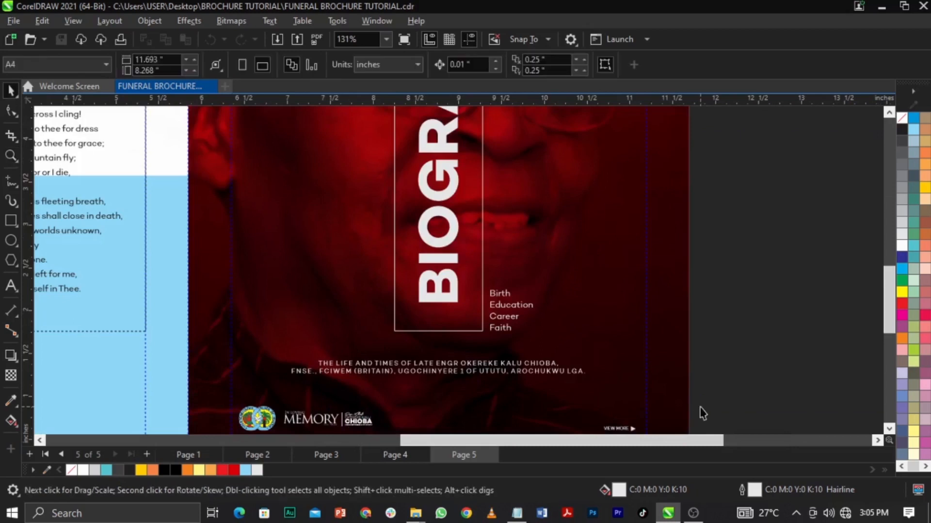
{"action": "key", "text": "z"}
{"action": "left_click_drag", "start_coordinate": [350, 245], "coordinate": [629, 325]}
{"action": "key", "text": "space"}
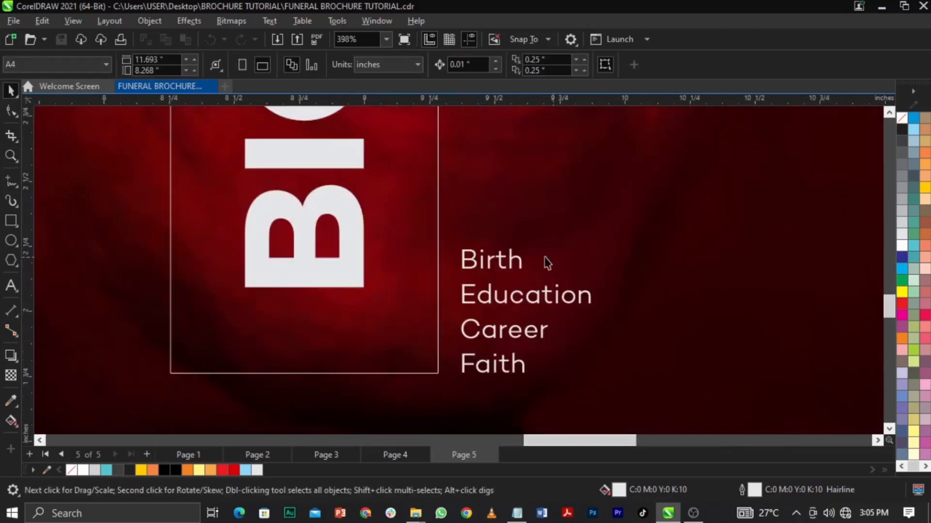
{"action": "left_click", "coordinate": [512, 256]}
{"action": "left_click", "coordinate": [512, 338]}
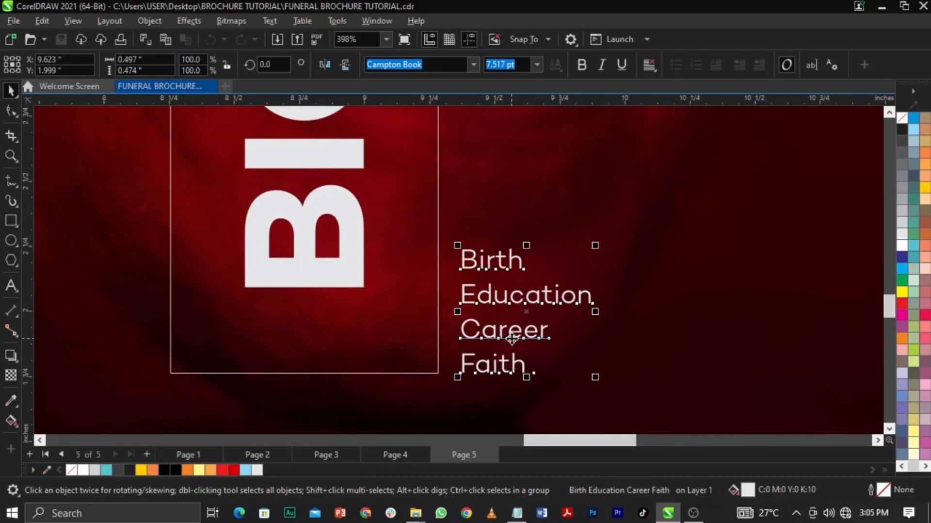
{"action": "key", "text": "shift+F4"}
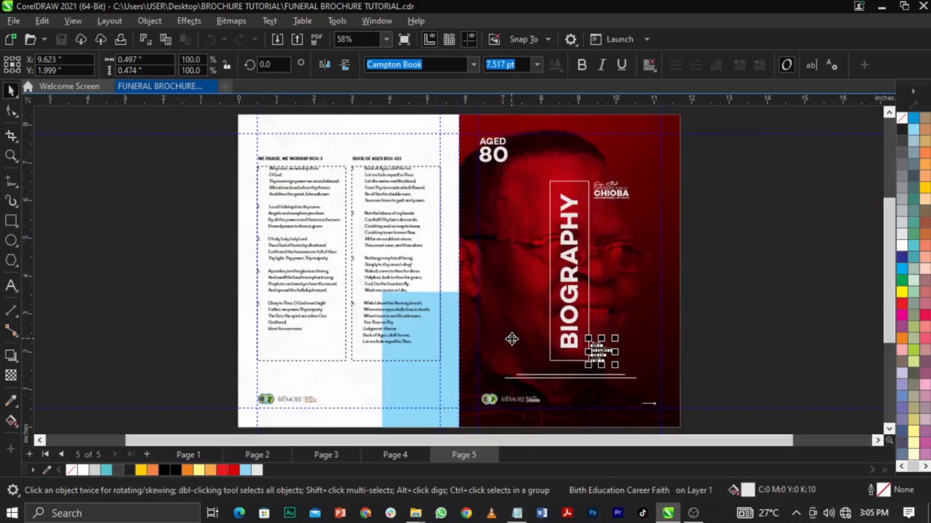
{"action": "left_click", "coordinate": [760, 296]}
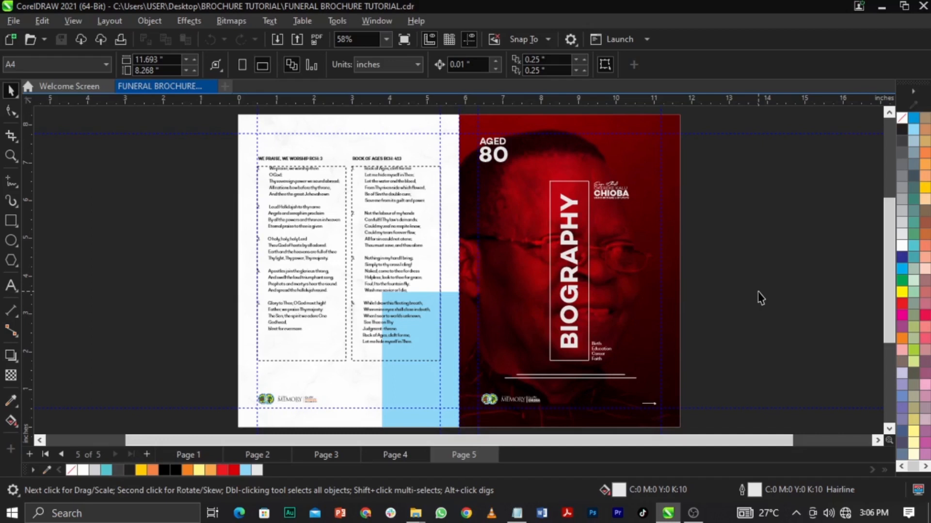
Step: Review the spreads before page 5 and return to the biography spread
{"action": "key", "text": "Page_Up"}
{"action": "key", "text": "Page_Up"}
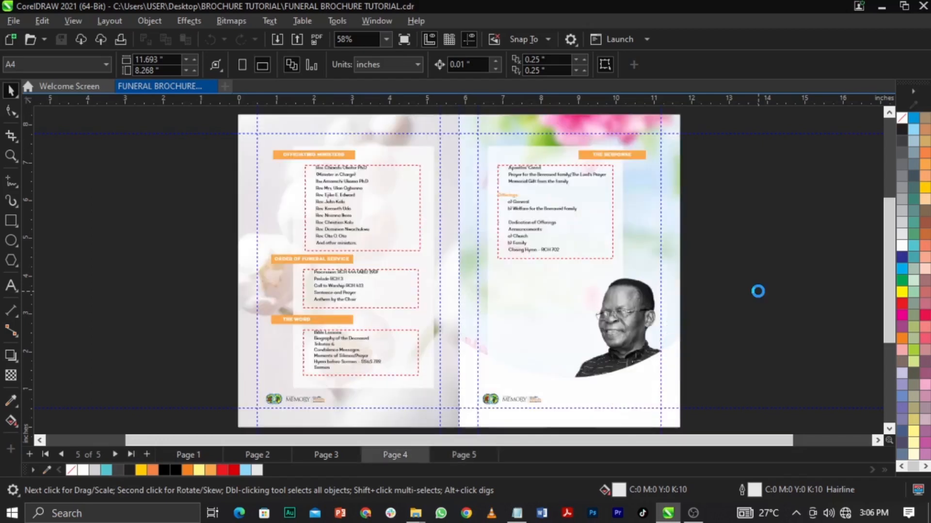
{"action": "key", "text": "Page_Up"}
{"action": "key", "text": "Page_Up"}
{"action": "key", "text": "Page_Down"}
{"action": "key", "text": "Page_Down"}
{"action": "key", "text": "Page_Down"}
{"action": "key", "text": "Page_Down"}
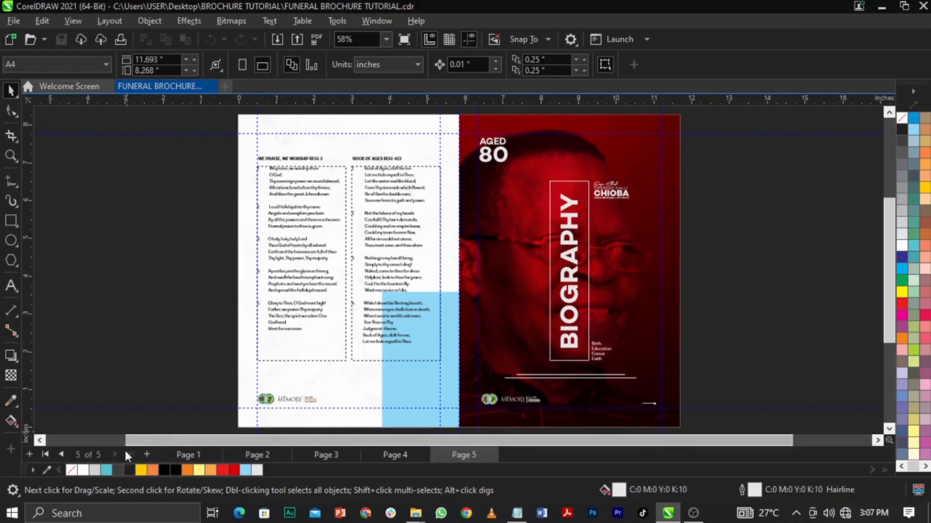
Step: Add a page 6 at the end and paste a copy of page 5's left-half background panel onto it
{"action": "left_click", "coordinate": [147, 453]}
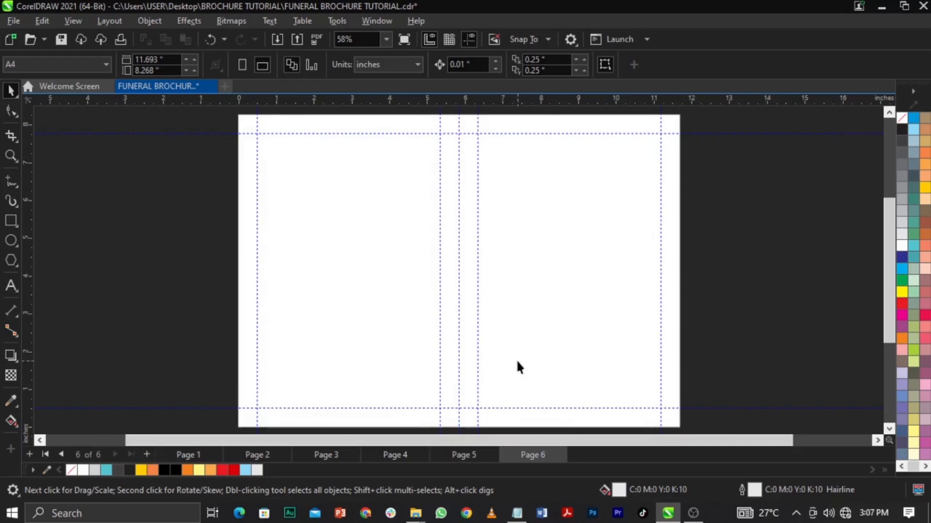
{"action": "left_click", "coordinate": [470, 455]}
{"action": "left_click", "coordinate": [359, 383]}
{"action": "key", "text": "ctrl+c"}
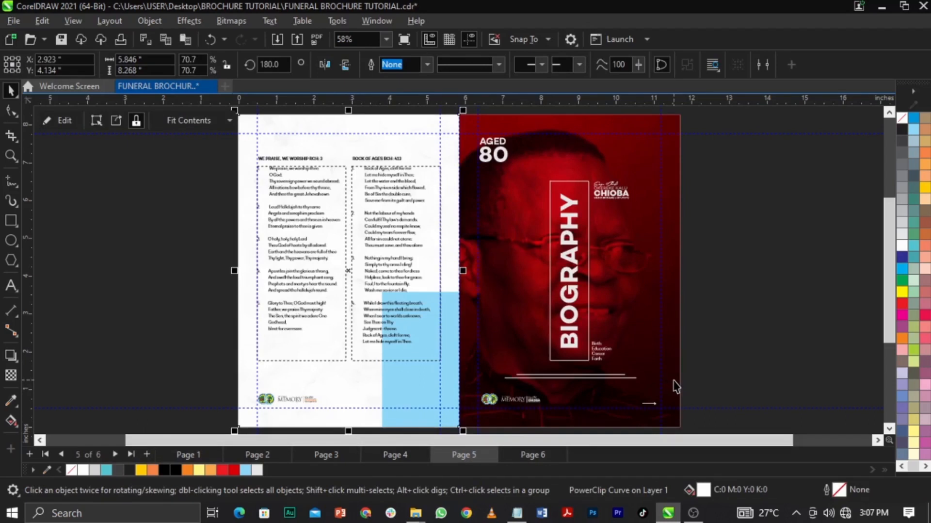
{"action": "left_click_drag", "start_coordinate": [389, 371], "coordinate": [203, 370]}
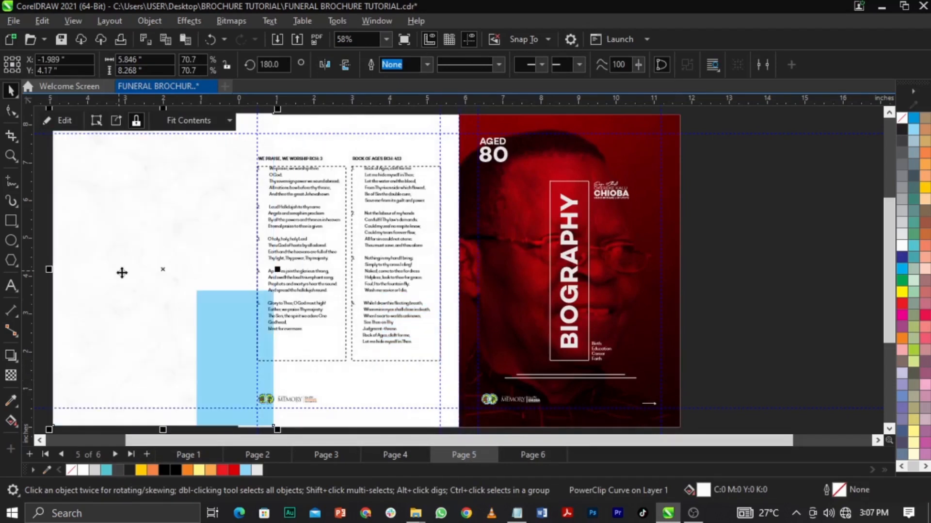
{"action": "key", "text": "ctrl+z"}
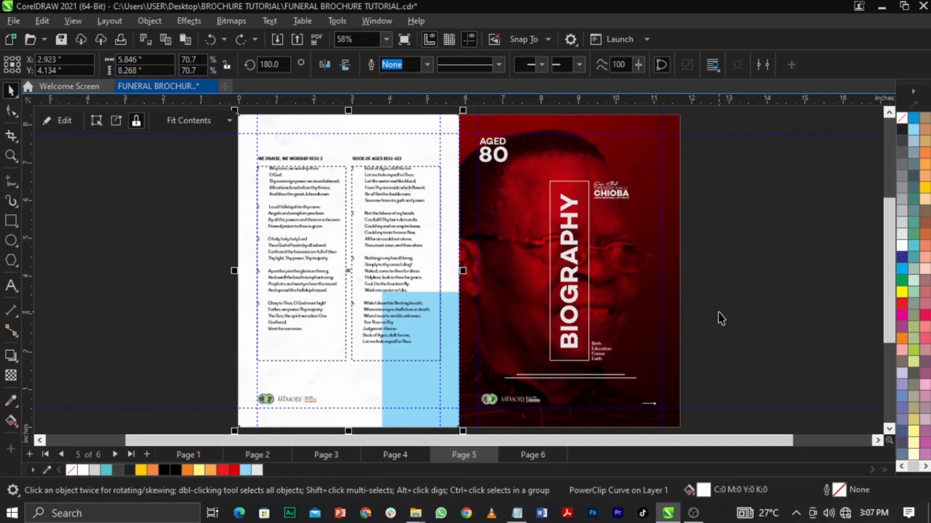
{"action": "key", "text": "Page_Down"}
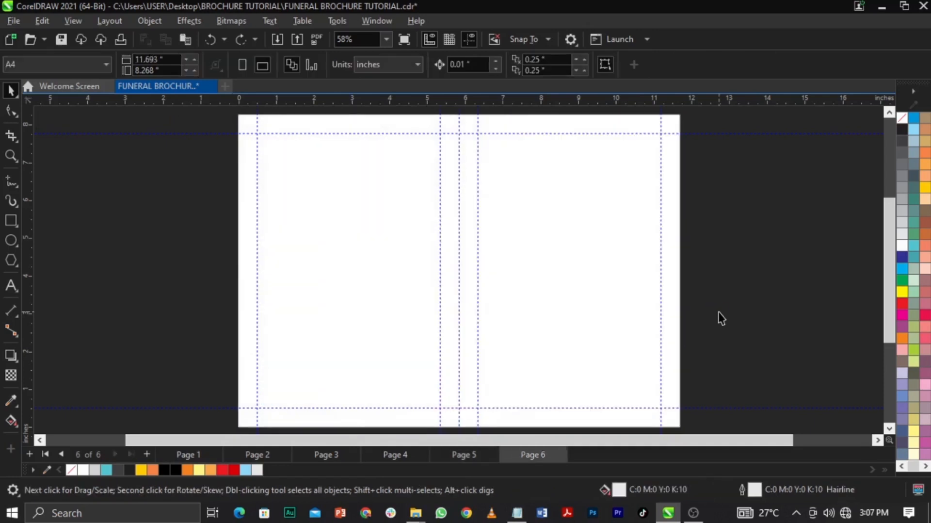
{"action": "key", "text": "ctrl+v"}
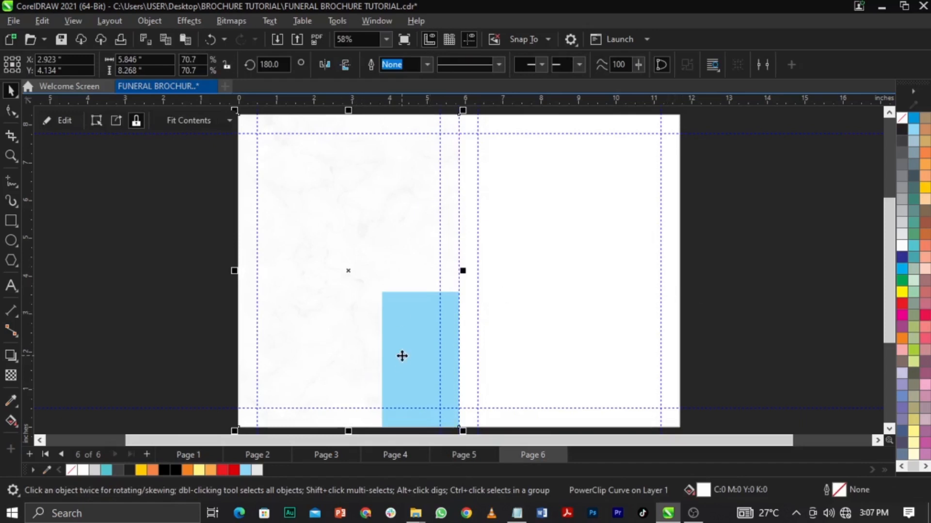
Step: Remove the PowerClip frame from the pasted background on page 6, accepting the loss of its contents
{"action": "key", "text": "z"}
{"action": "left_click_drag", "start_coordinate": [222, 259], "coordinate": [488, 359]}
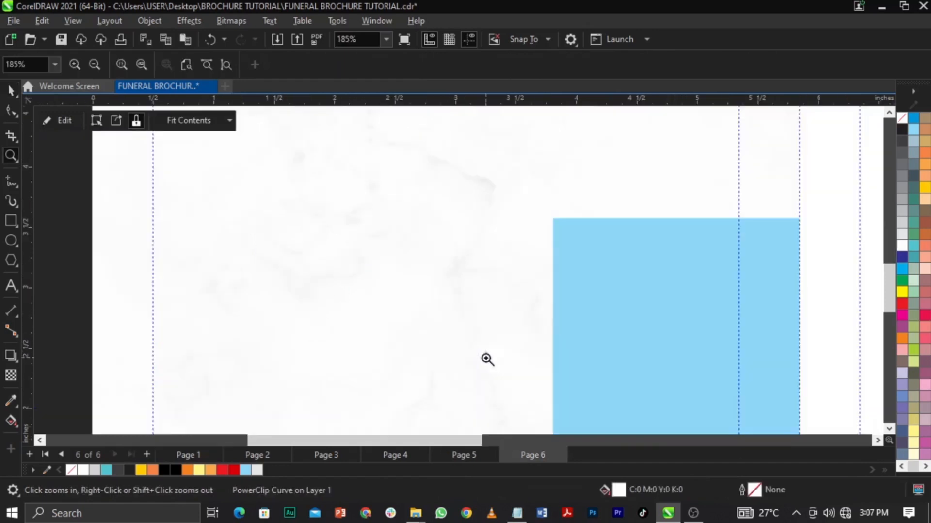
{"action": "right_click", "coordinate": [556, 221]}
{"action": "key", "text": "space"}
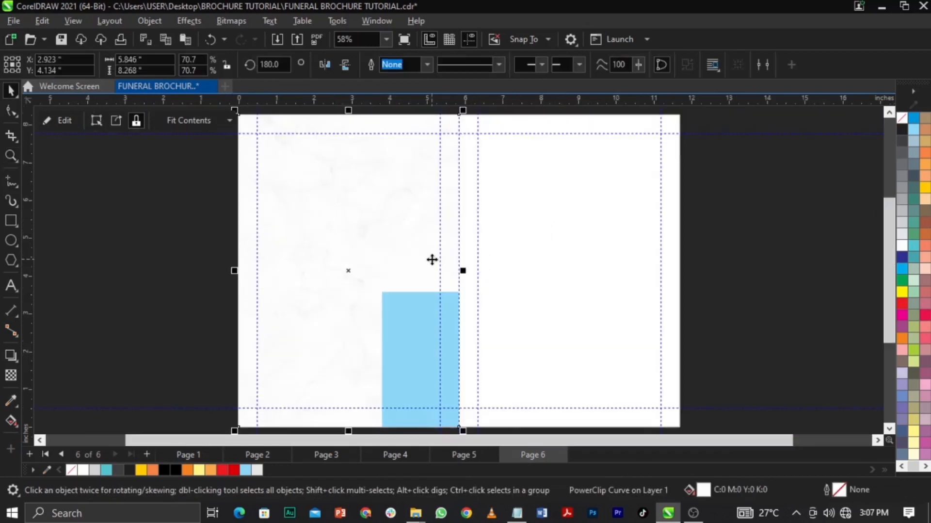
{"action": "right_click", "coordinate": [432, 259]}
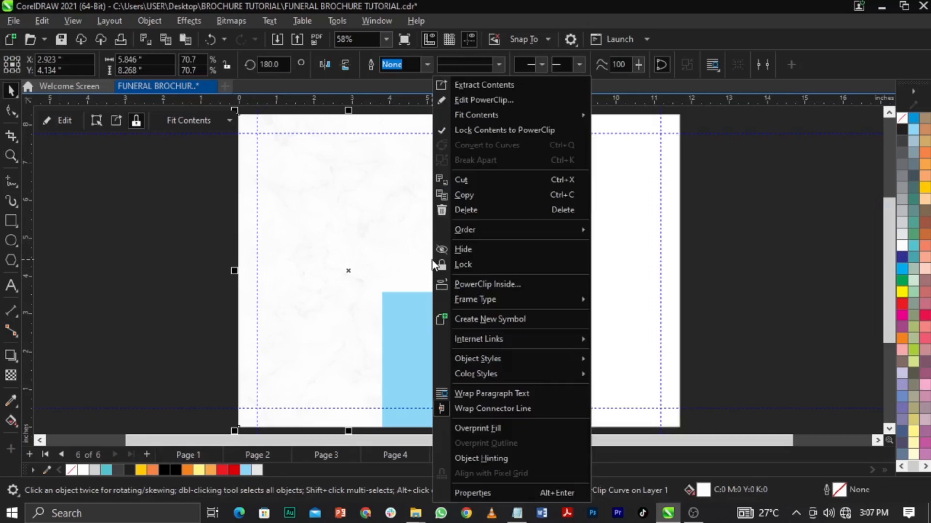
{"action": "mouse_move", "coordinate": [505, 297]}
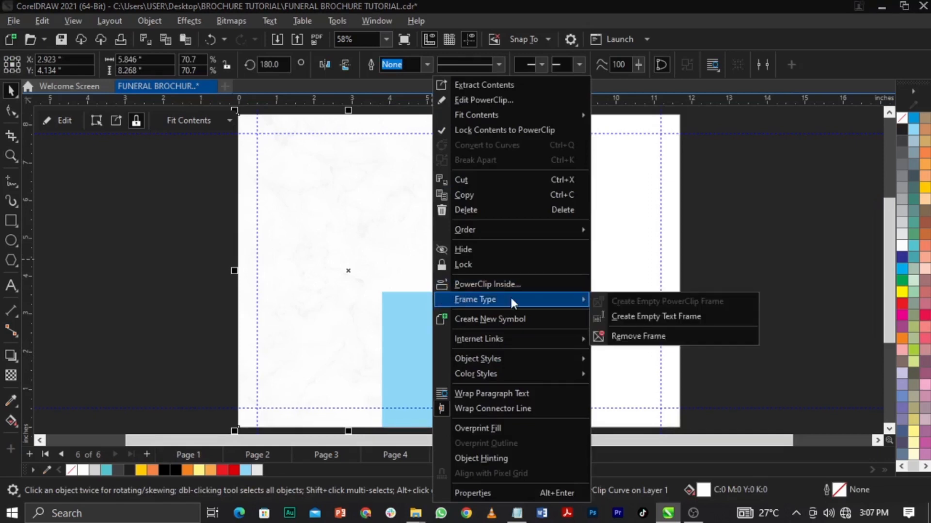
{"action": "left_click", "coordinate": [730, 336]}
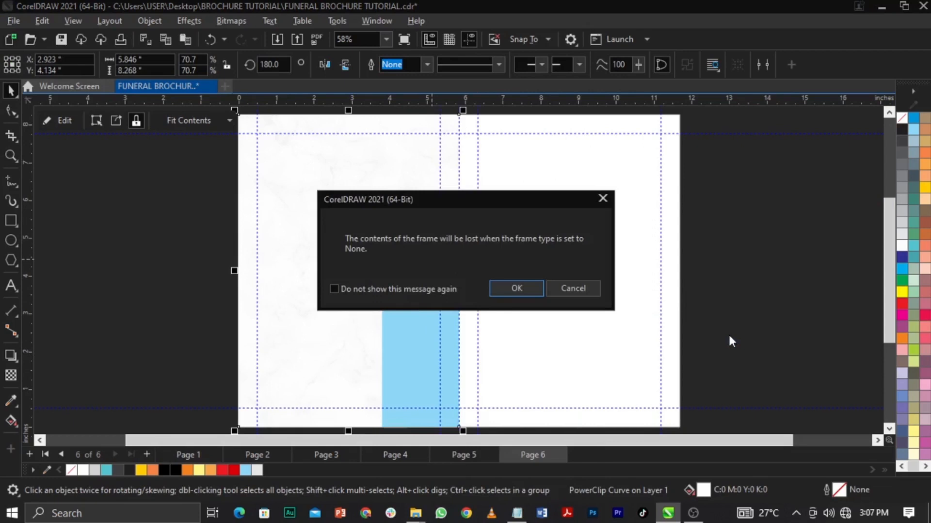
{"action": "left_click_drag", "start_coordinate": [482, 201], "coordinate": [636, 223]}
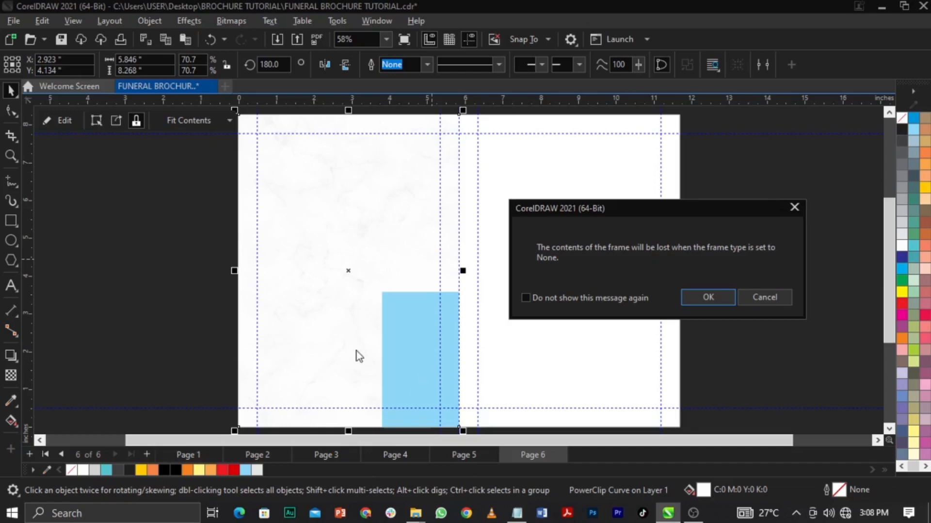
{"action": "left_click", "coordinate": [704, 301]}
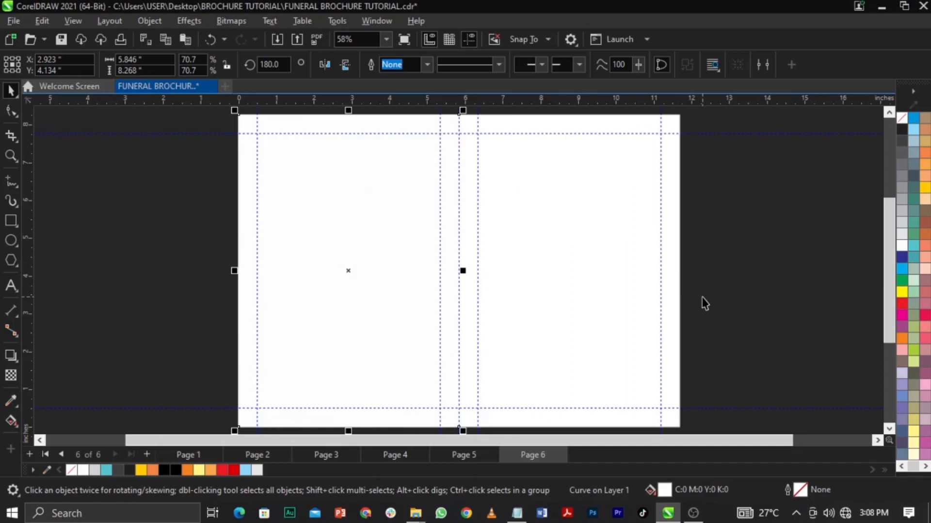
Step: Create a mirrored duplicate of the plain left panel so that it covers the right half of page 6
{"action": "left_click", "coordinate": [548, 252]}
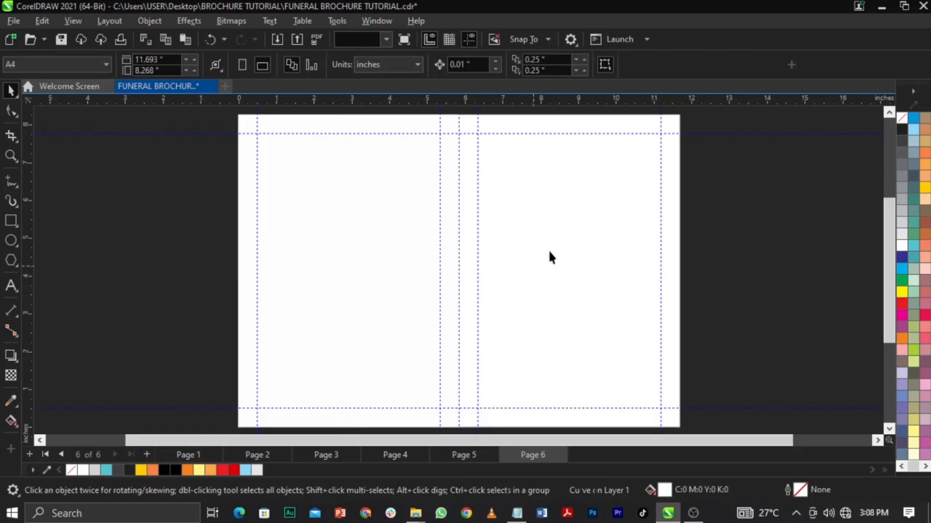
{"action": "left_click", "coordinate": [422, 241]}
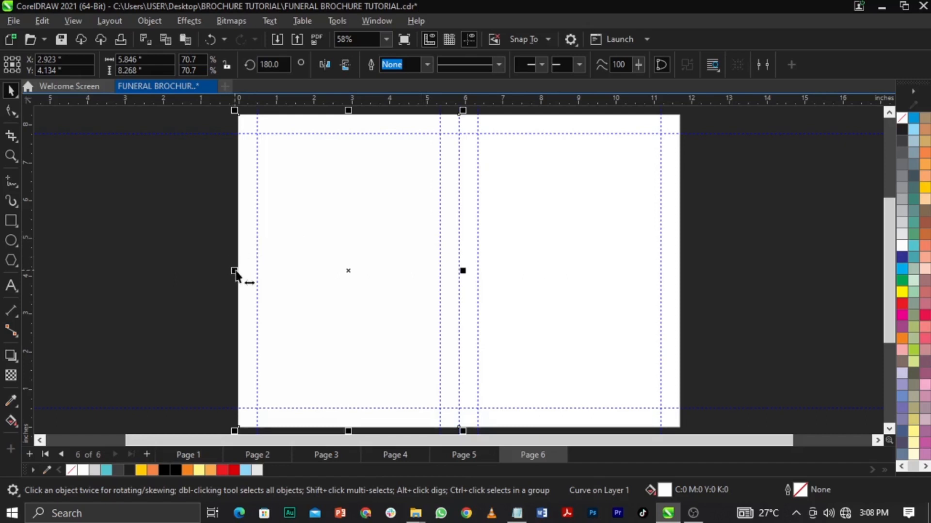
{"action": "left_click_drag", "start_coordinate": [235, 273], "coordinate": [536, 307]}
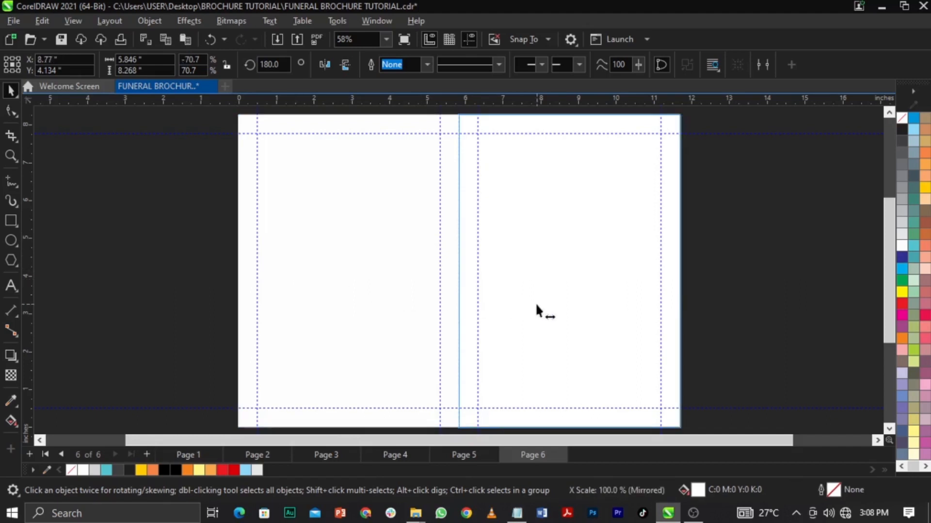
{"action": "left_click_drag", "start_coordinate": [536, 306], "coordinate": [536, 305]}
{"action": "right_click", "coordinate": [536, 305]}
Step: Try contrasting fill colours on the left and right panels of page 6, and undo the fills
{"action": "left_click", "coordinate": [371, 293]}
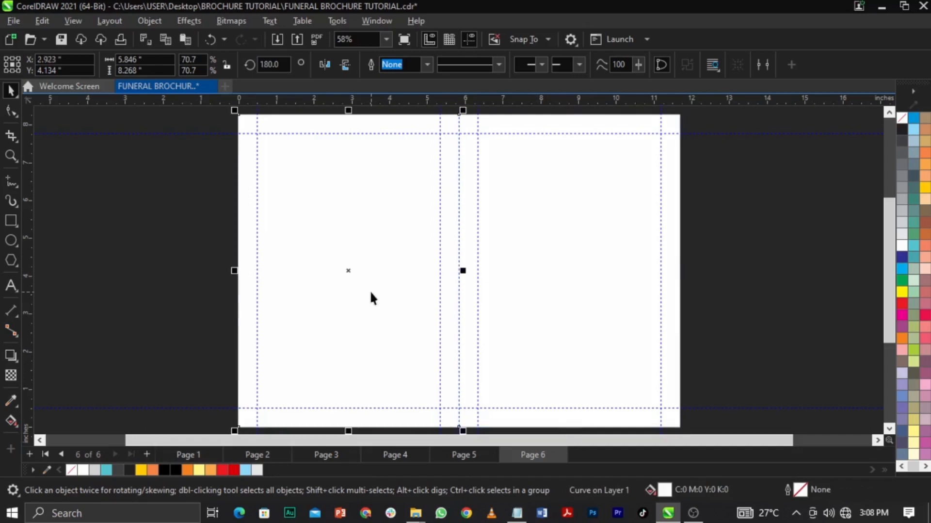
{"action": "left_click", "coordinate": [924, 279]}
{"action": "left_click", "coordinate": [628, 310]}
{"action": "left_click", "coordinate": [927, 296]}
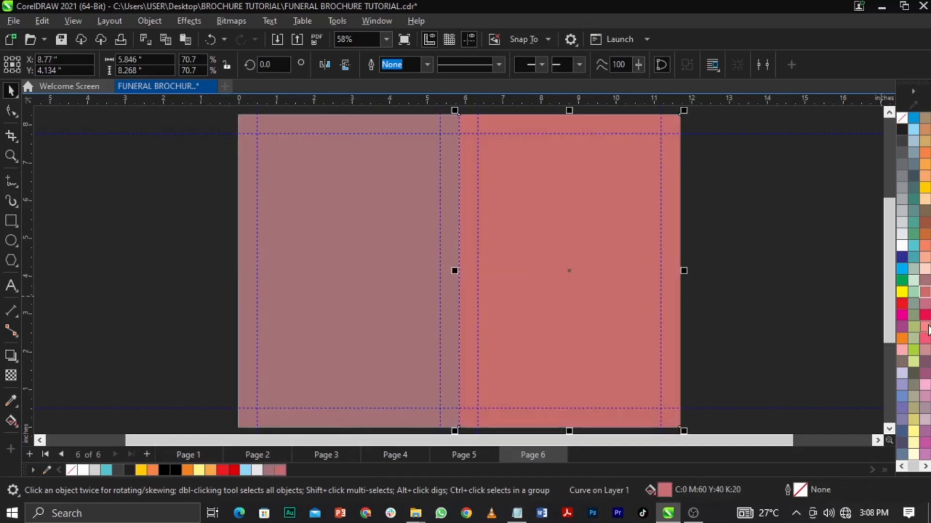
{"action": "left_click", "coordinate": [925, 302]}
{"action": "left_click", "coordinate": [914, 245]}
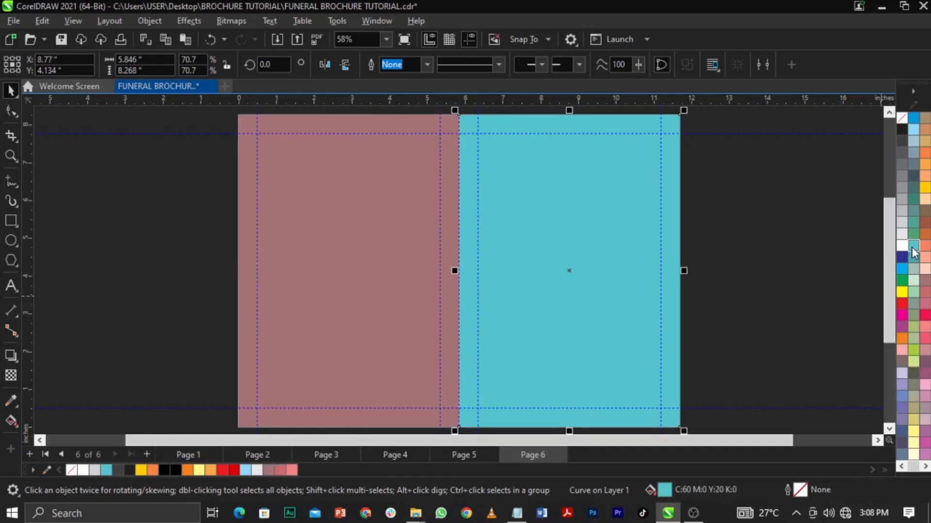
{"action": "key", "text": "ctrl+z"}
{"action": "key", "text": "ctrl+z"}
{"action": "key", "text": "ctrl+z"}
{"action": "key", "text": "ctrl+z"}
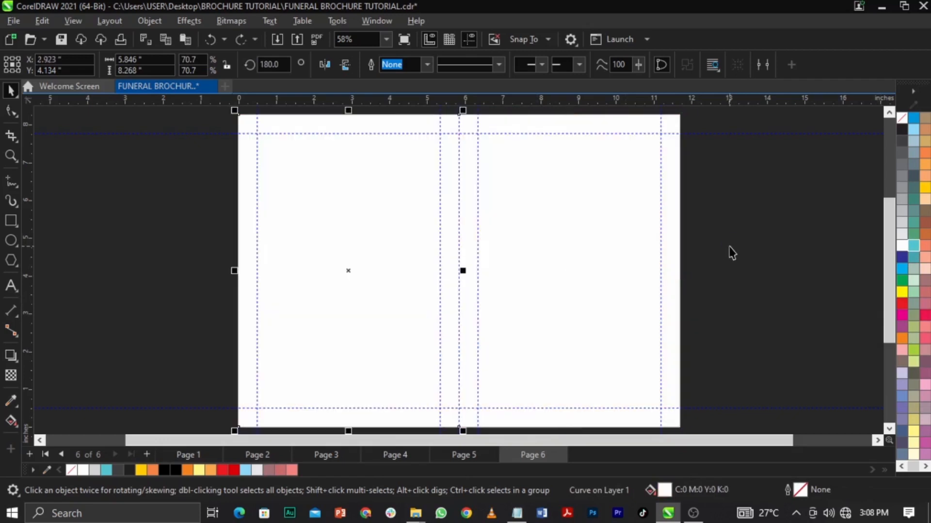
{"action": "left_click", "coordinate": [730, 246]}
{"action": "left_click", "coordinate": [352, 255]}
{"action": "left_click", "coordinate": [733, 263]}
{"action": "left_click", "coordinate": [316, 232]}
{"action": "left_click", "coordinate": [545, 236]}
{"action": "left_click", "coordinate": [801, 253]}
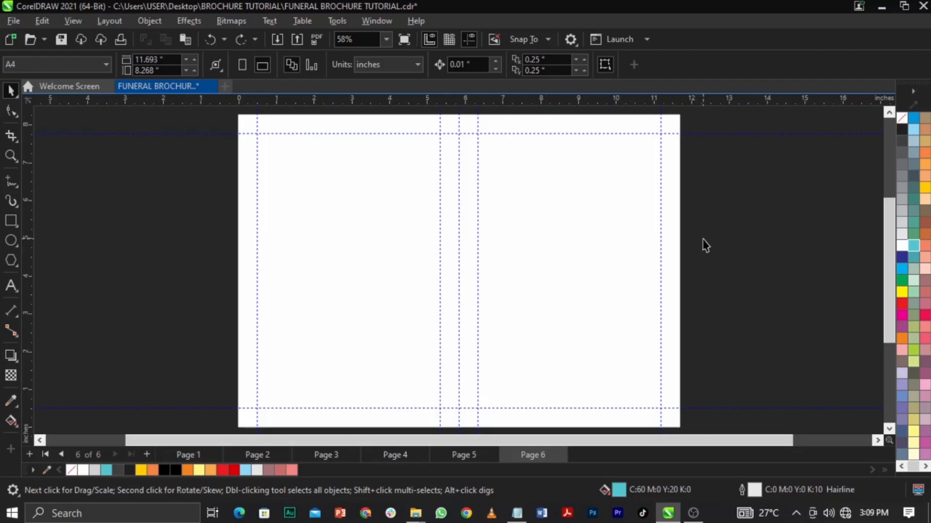
Step: Import the images 34t35y45w544t5y66y5y56y, 54ye4yu53476543 and image from the page 7-8 folder inside Downloads > FUNERAL BROCHURE +
{"action": "left_click", "coordinate": [13, 21]}
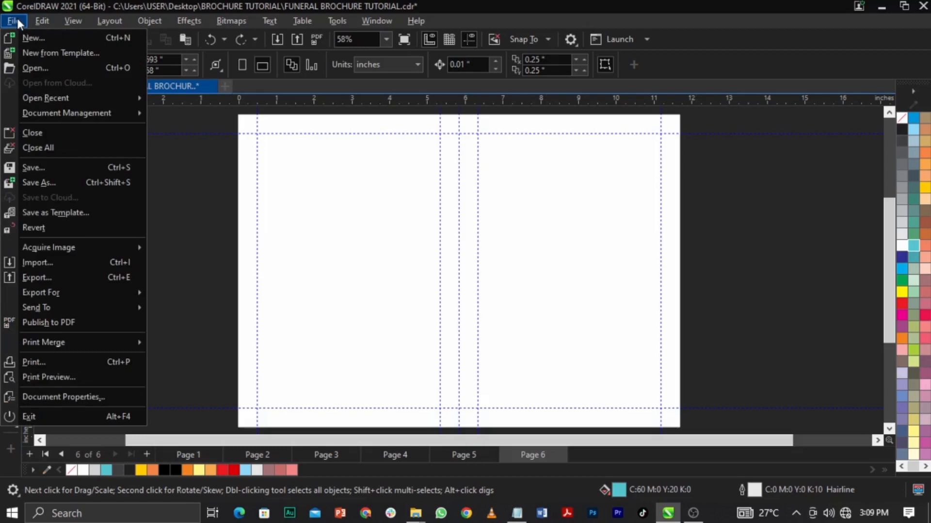
{"action": "left_click", "coordinate": [73, 264]}
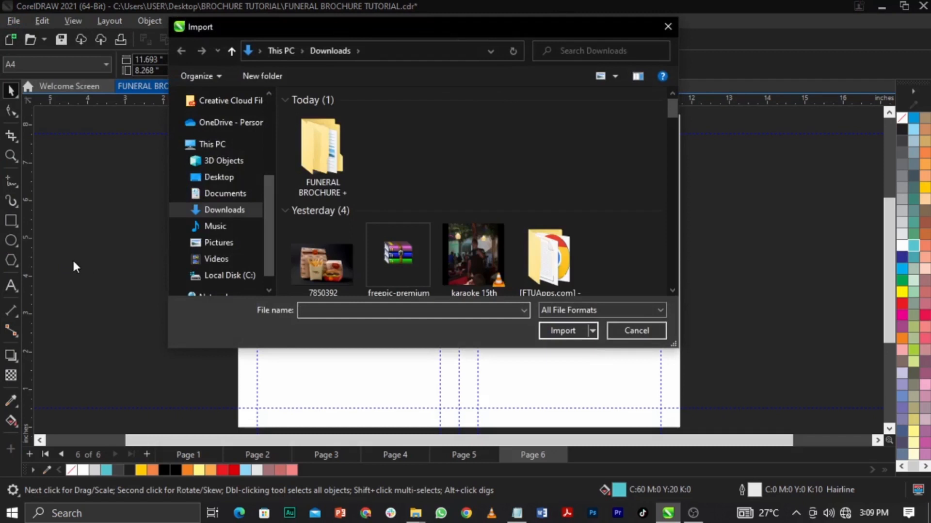
{"action": "double_click", "coordinate": [336, 173]}
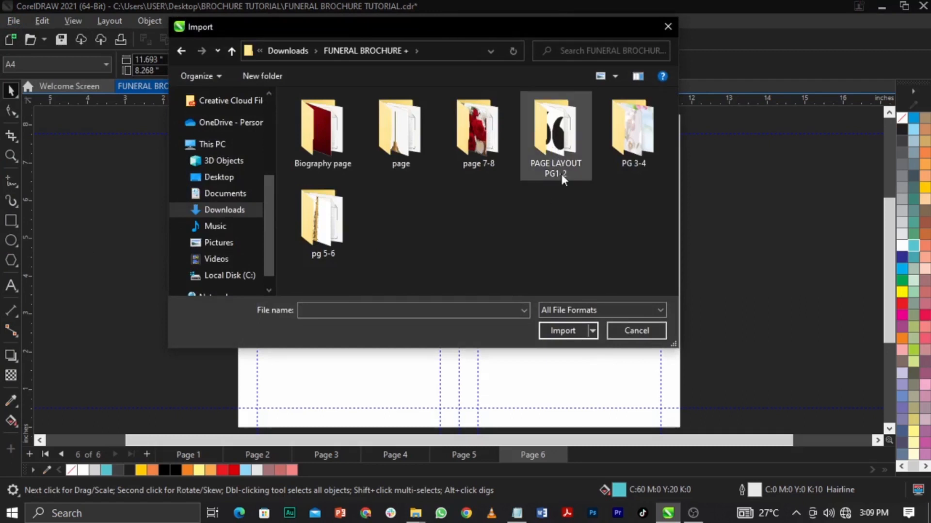
{"action": "left_click", "coordinate": [618, 165]}
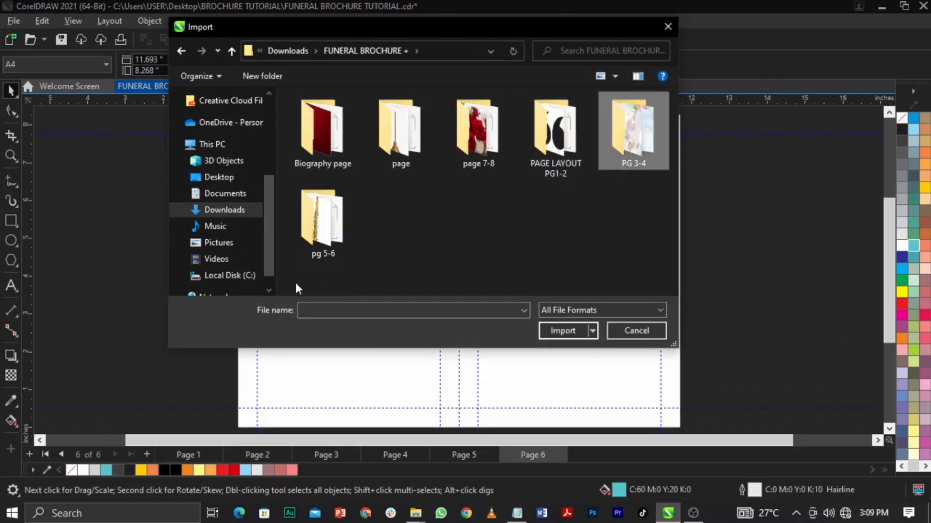
{"action": "left_click", "coordinate": [349, 247]}
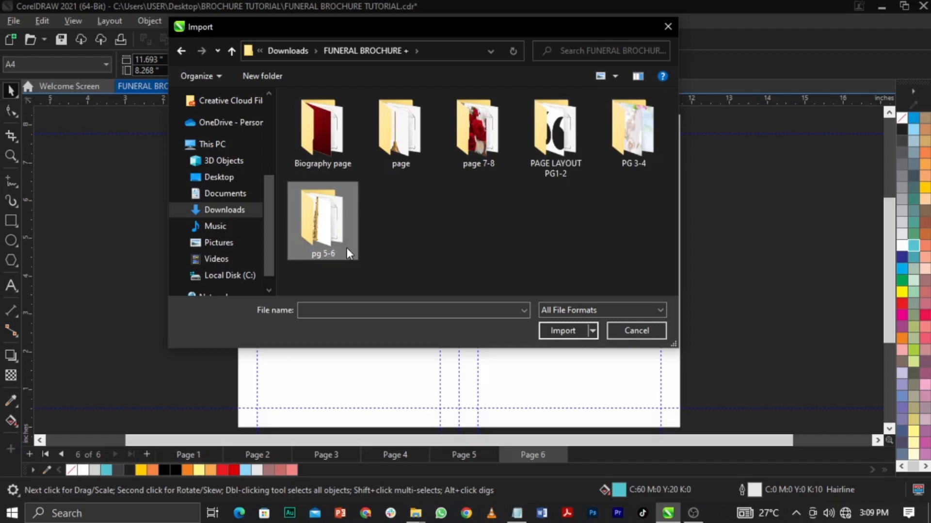
{"action": "double_click", "coordinate": [481, 152]}
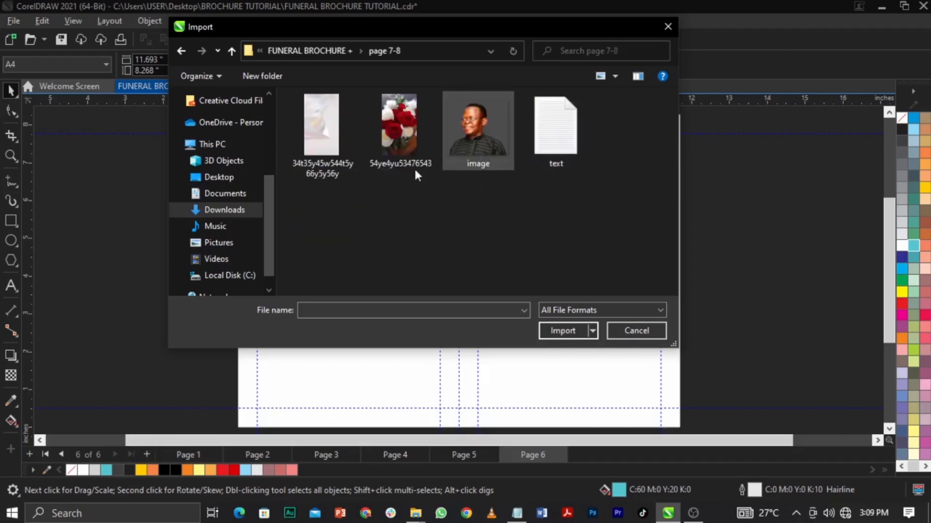
{"action": "left_click", "coordinate": [332, 150]}
{"action": "left_click", "coordinate": [417, 147], "text": "ctrl"}
{"action": "left_click", "coordinate": [456, 142], "text": "ctrl"}
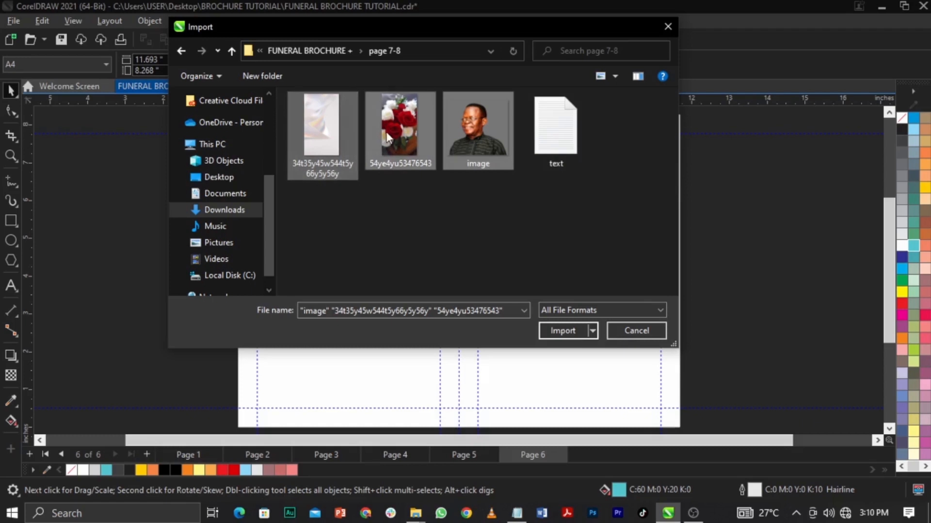
{"action": "left_click", "coordinate": [563, 329]}
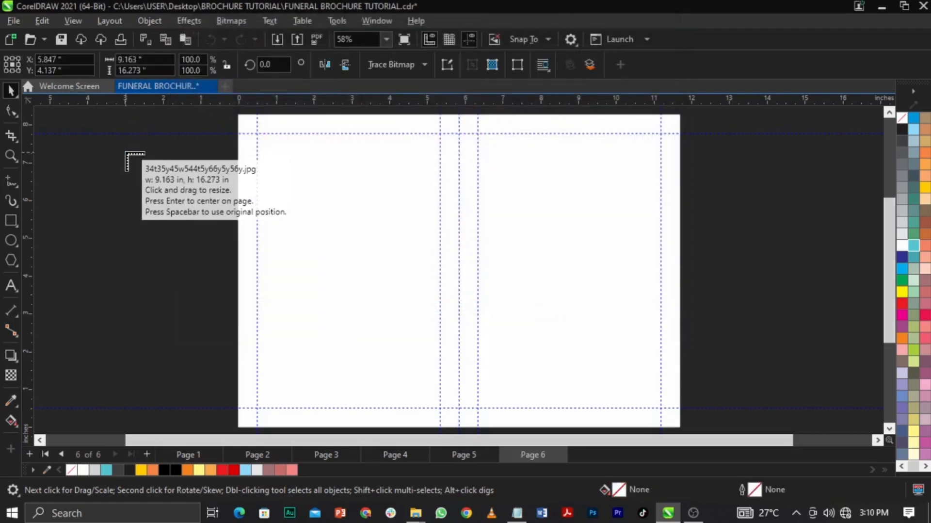
Step: Place the pale texture, the rose bouquet and the portrait as small, separate images on the pasteboard beside page 6
{"action": "left_click_drag", "start_coordinate": [126, 153], "coordinate": [169, 228]}
{"action": "left_click_drag", "start_coordinate": [88, 191], "coordinate": [212, 312]}
{"action": "left_click", "coordinate": [88, 312]}
{"action": "left_click_drag", "start_coordinate": [111, 232], "coordinate": [108, 255]}
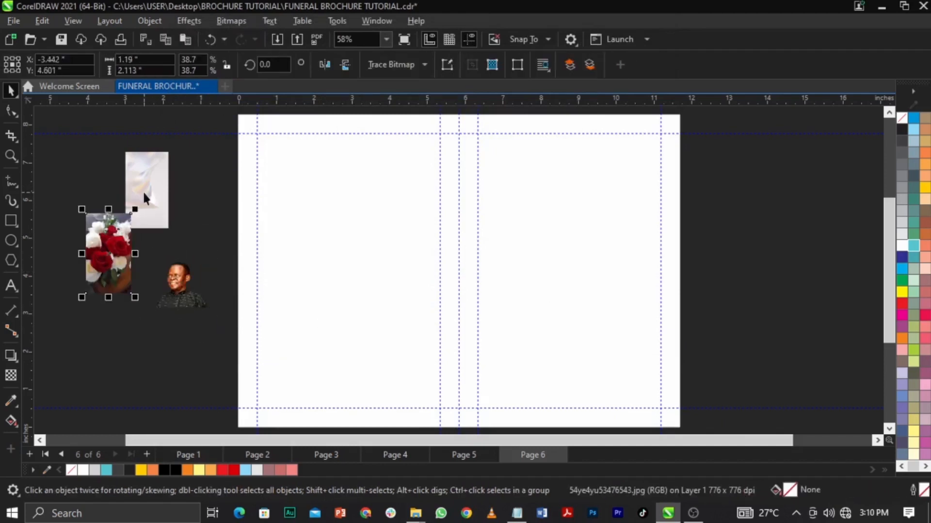
{"action": "left_click_drag", "start_coordinate": [156, 179], "coordinate": [165, 195]}
{"action": "left_click", "coordinate": [715, 274]}
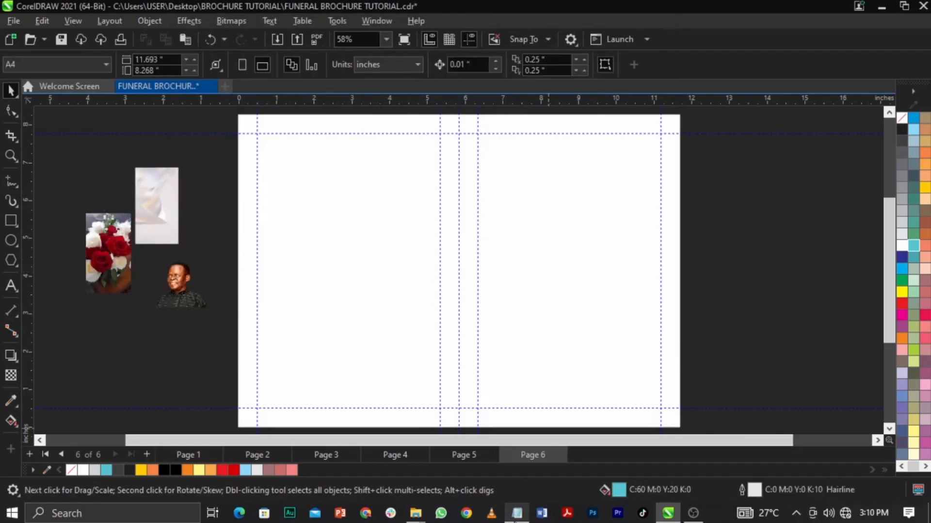
Step: Switch to Notepad to examine the Birth and Education sections of the biography text, and return to CorelDRAW
{"action": "left_click", "coordinate": [516, 512]}
{"action": "mouse_move", "coordinate": [858, 129]}
{"action": "left_mouse_down"}
{"action": "mouse_move", "coordinate": [857, 185]}
{"action": "mouse_move", "coordinate": [857, 128]}
{"action": "left_mouse_up"}
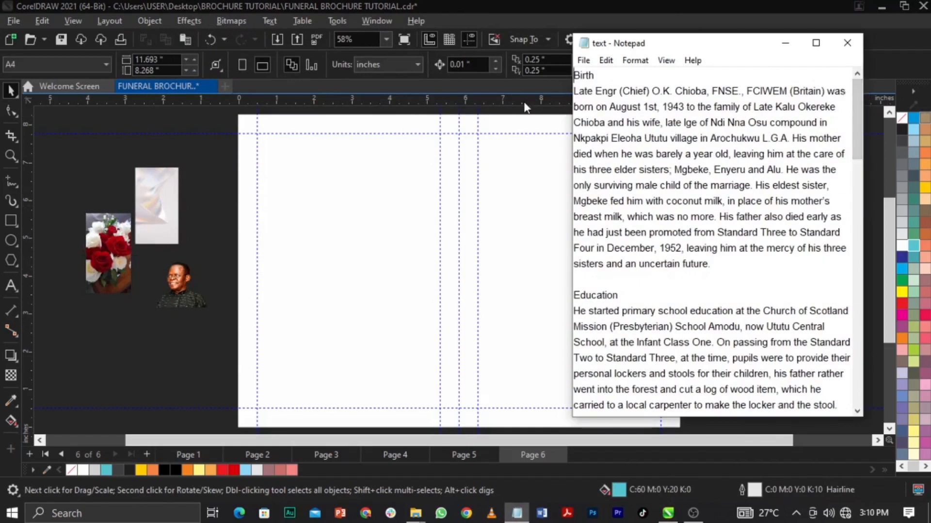
{"action": "double_click", "coordinate": [599, 80]}
{"action": "left_click_drag", "start_coordinate": [577, 92], "coordinate": [734, 271]}
{"action": "left_click", "coordinate": [634, 296]}
{"action": "double_click", "coordinate": [614, 301]}
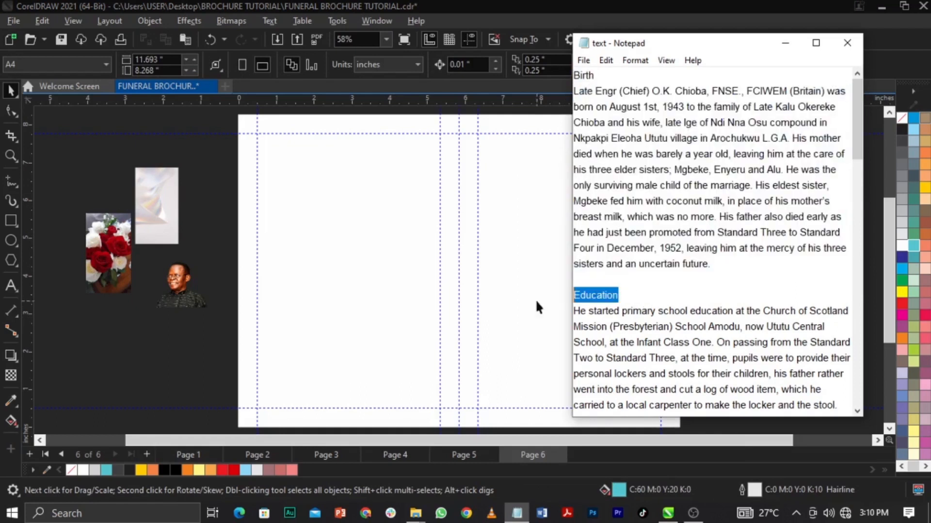
{"action": "left_click", "coordinate": [729, 326]}
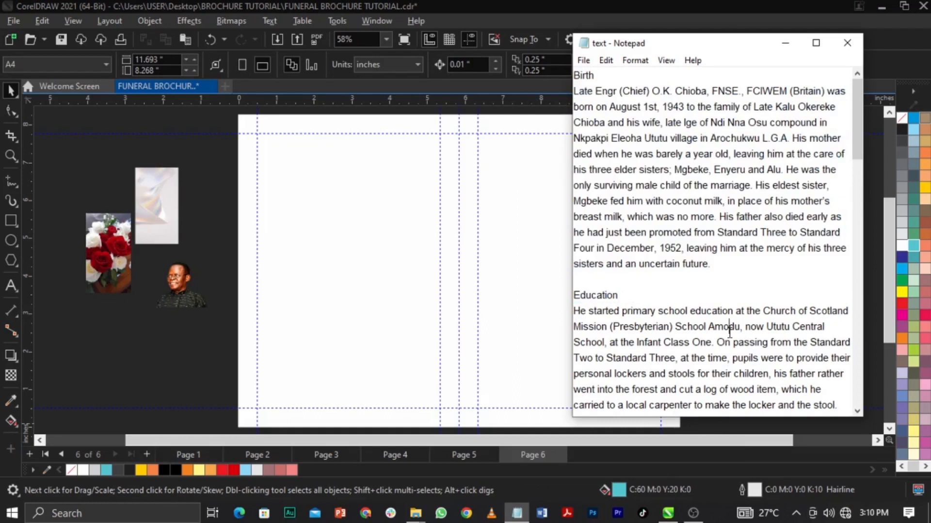
{"action": "left_click", "coordinate": [405, 259]}
{"action": "left_click", "coordinate": [795, 292]}
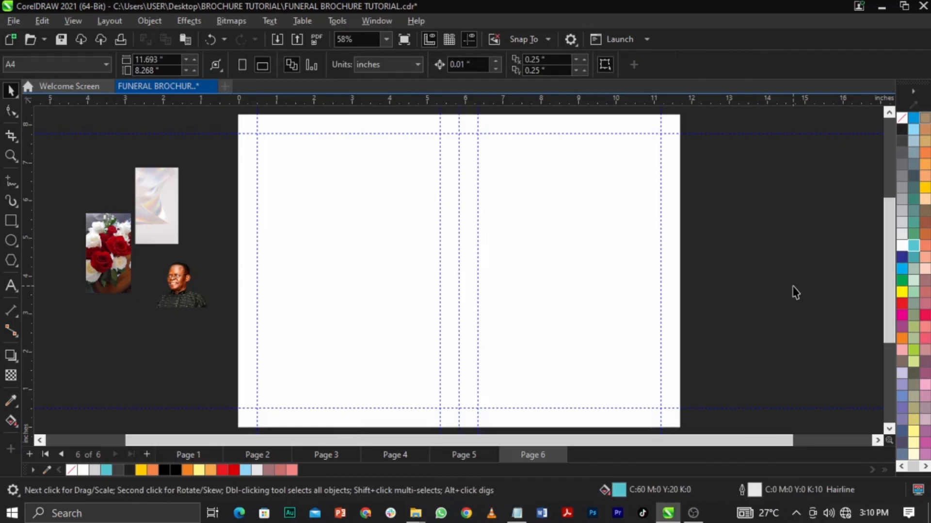
Step: Move the pale texture onto page 6, enlarge it to about 4.7 by 8.4 inches, and PowerClip it inside the left panel
{"action": "left_click_drag", "start_coordinate": [160, 216], "coordinate": [397, 270]}
{"action": "key", "text": "z"}
{"action": "key", "text": "F3"}
{"action": "key", "text": "F2"}
{"action": "left_click_drag", "start_coordinate": [290, 178], "coordinate": [640, 360]}
{"action": "left_click_drag", "start_coordinate": [416, 236], "coordinate": [539, 123]}
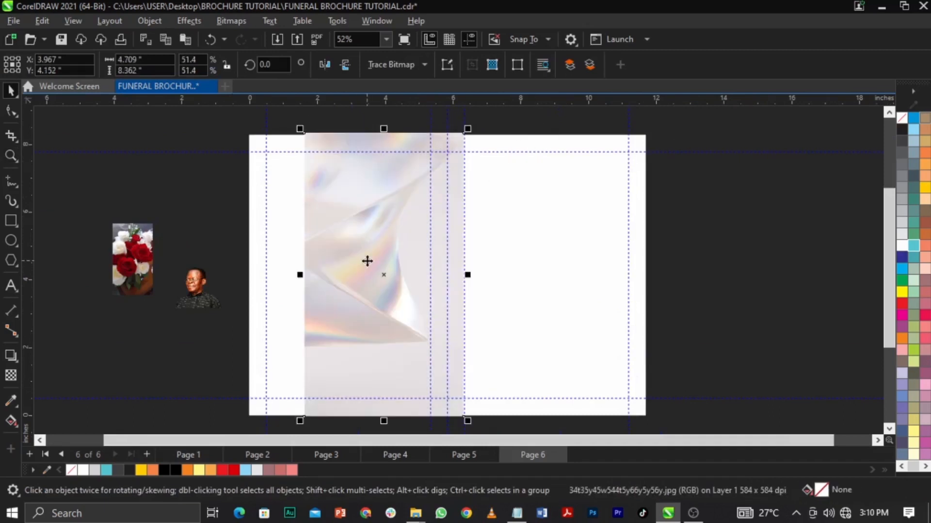
{"action": "right_click", "coordinate": [412, 261]}
{"action": "left_click", "coordinate": [452, 292]}
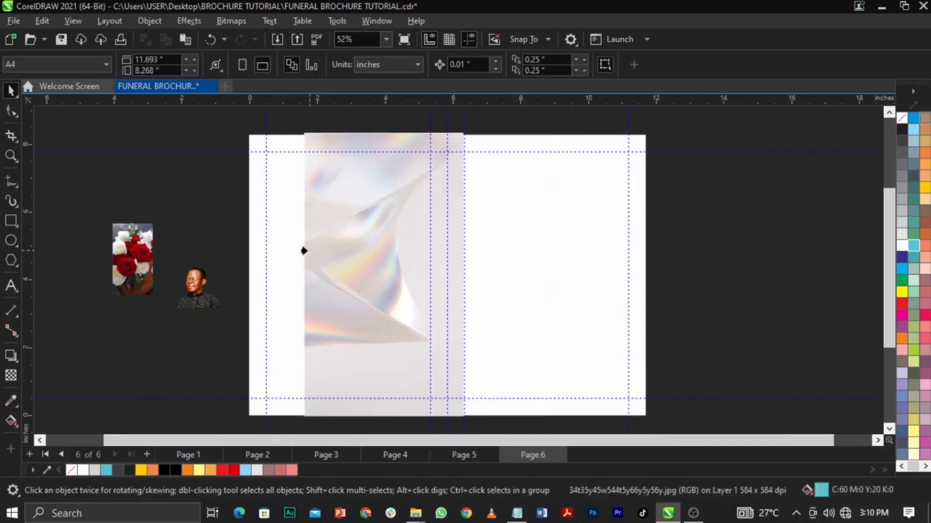
{"action": "left_click", "coordinate": [276, 262]}
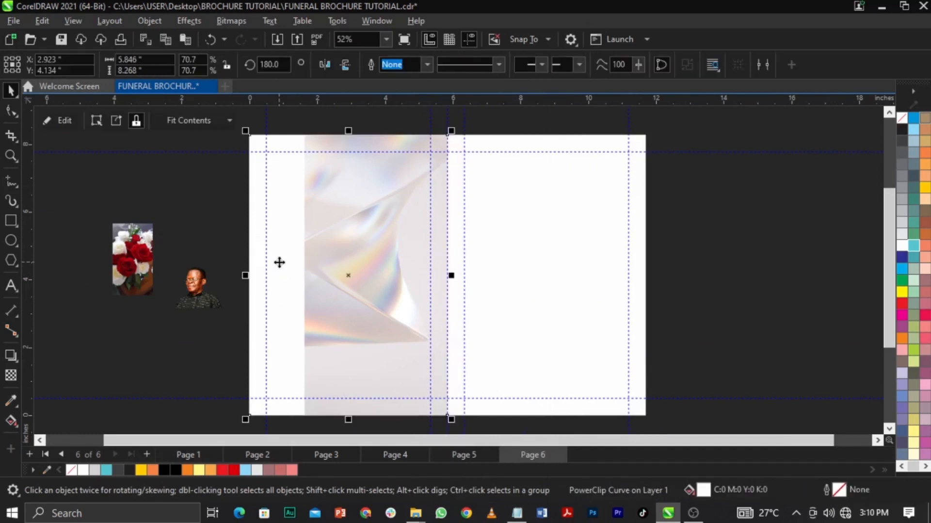
Step: Edit the left panel's PowerClip and enlarge the texture to about 6.7 by 12 inches, positioned to cover the whole frame
{"action": "right_click", "coordinate": [375, 222]}
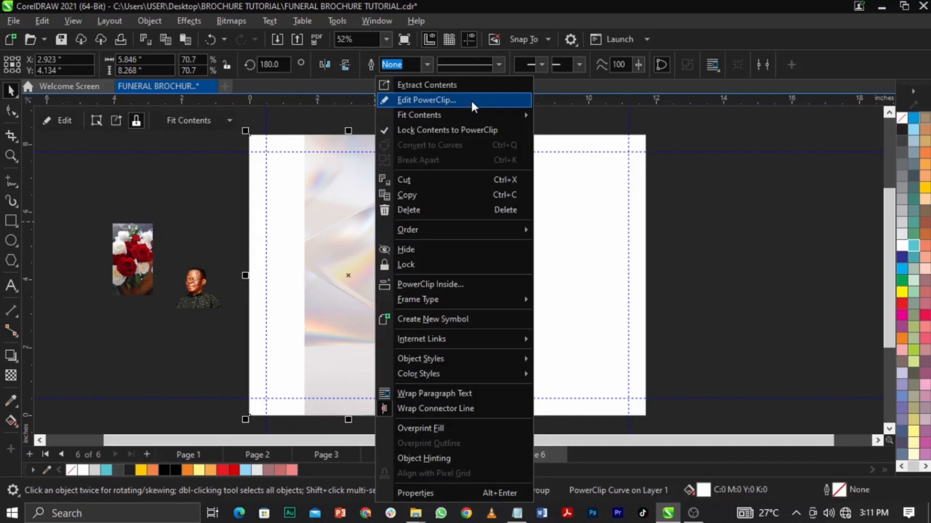
{"action": "left_click", "coordinate": [203, 241]}
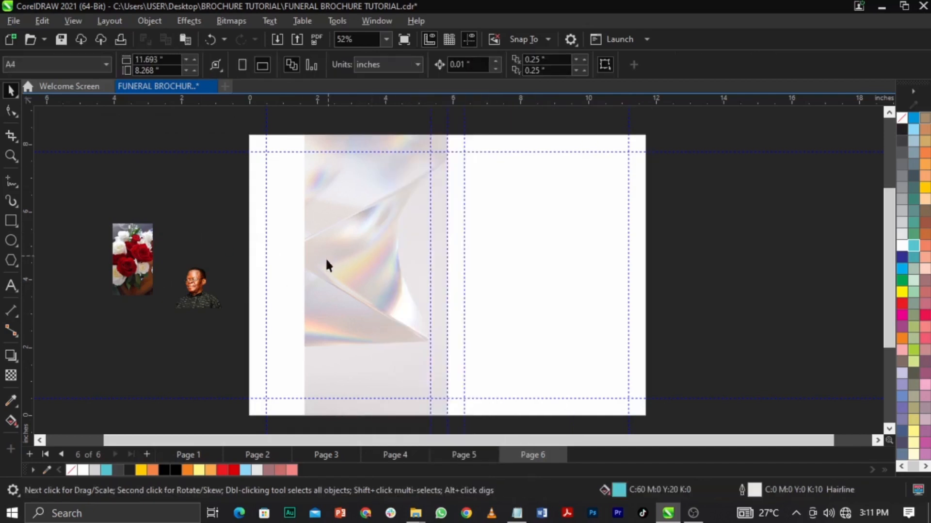
{"action": "right_click", "coordinate": [387, 243]}
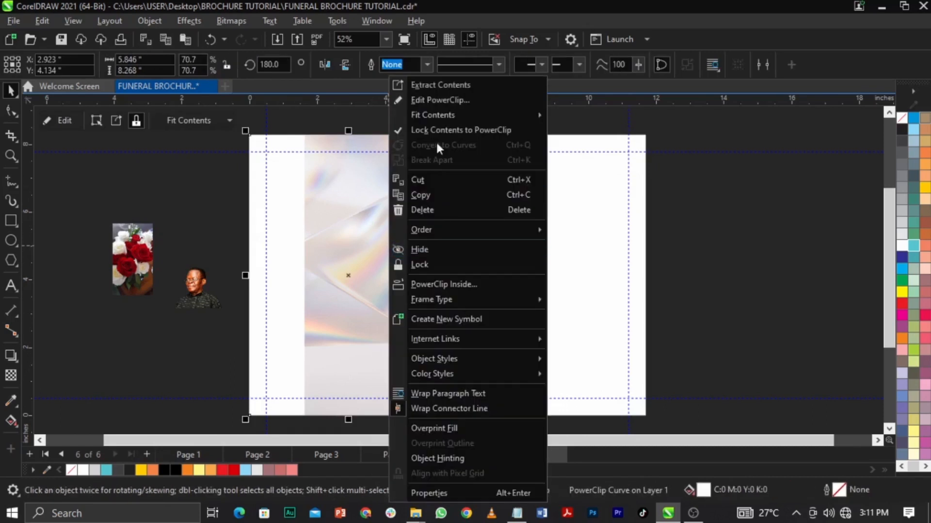
{"action": "left_click", "coordinate": [443, 102]}
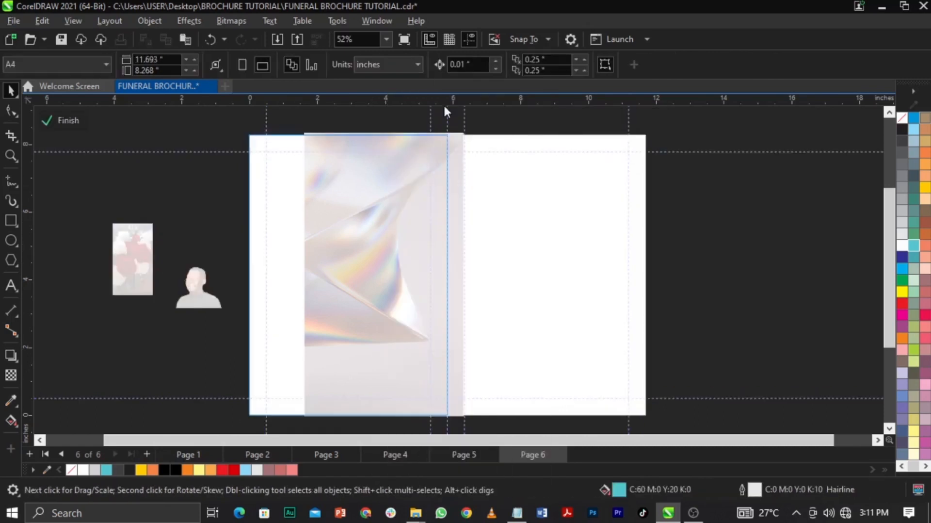
{"action": "left_click_drag", "start_coordinate": [93, 215], "coordinate": [241, 337]}
{"action": "left_click", "coordinate": [406, 280]}
{"action": "left_click_drag", "start_coordinate": [405, 281], "coordinate": [355, 339]}
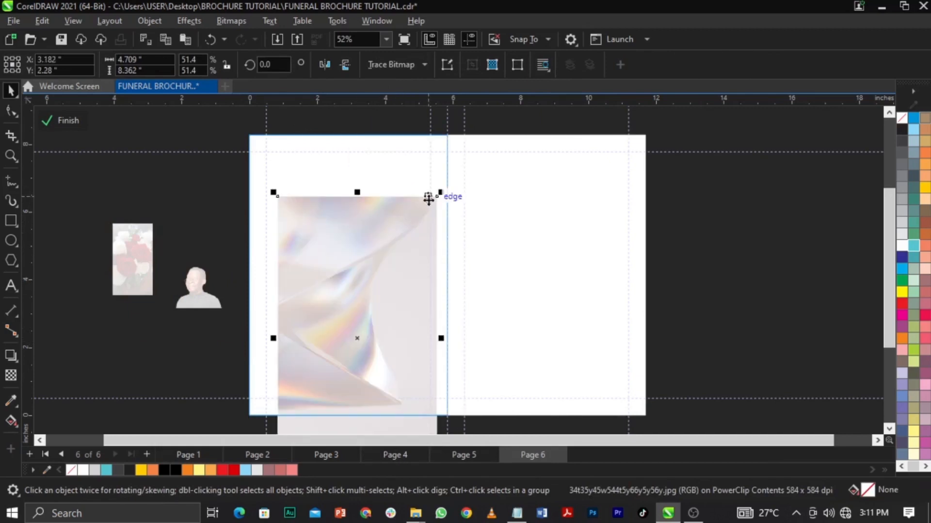
{"action": "left_click_drag", "start_coordinate": [439, 196], "coordinate": [511, 134]}
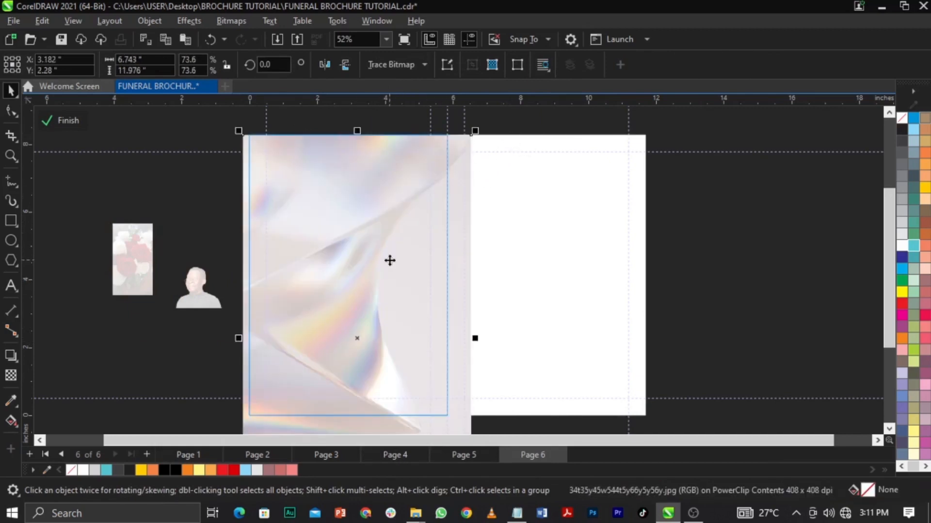
{"action": "key", "text": "Up"}
{"action": "key", "text": "Up"}
{"action": "key", "text": "Up"}
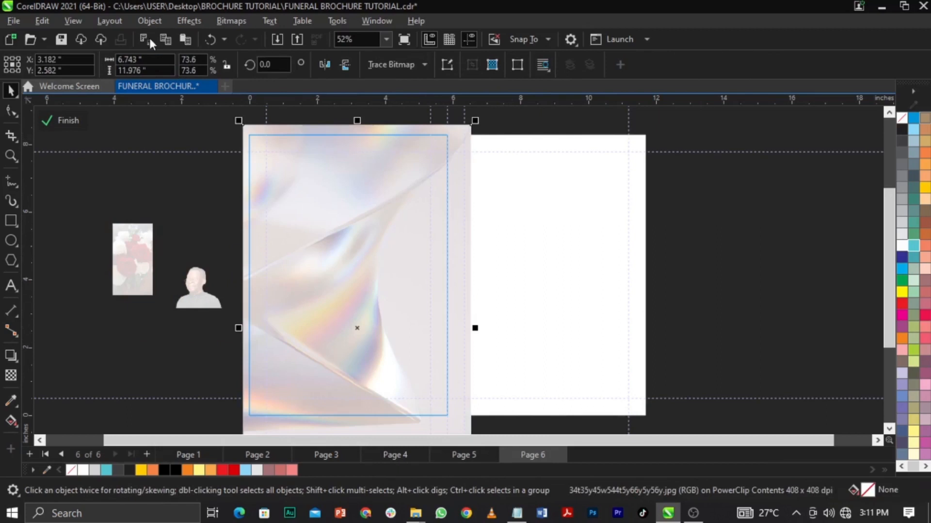
Step: Apply a Gaussian Blur with a radius of 43.1 pixels to the texture image
{"action": "left_click", "coordinate": [175, 24]}
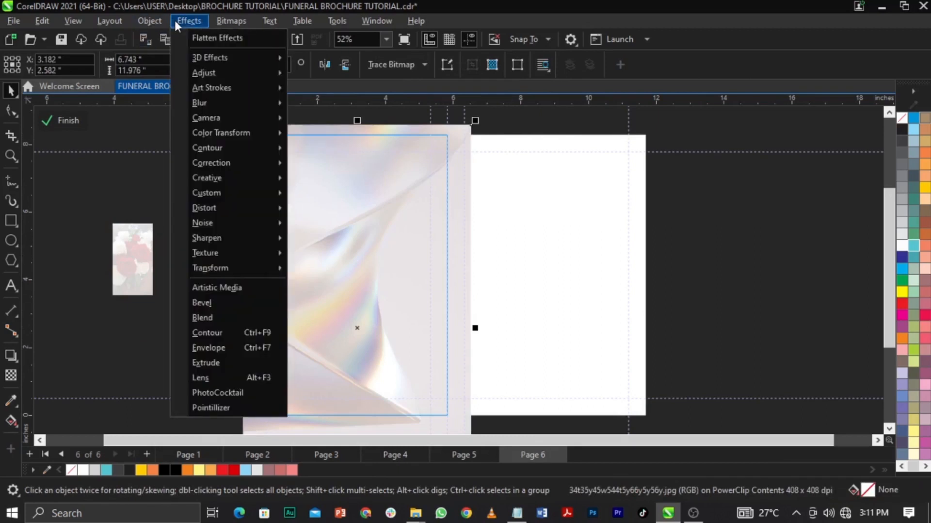
{"action": "mouse_move", "coordinate": [228, 105]}
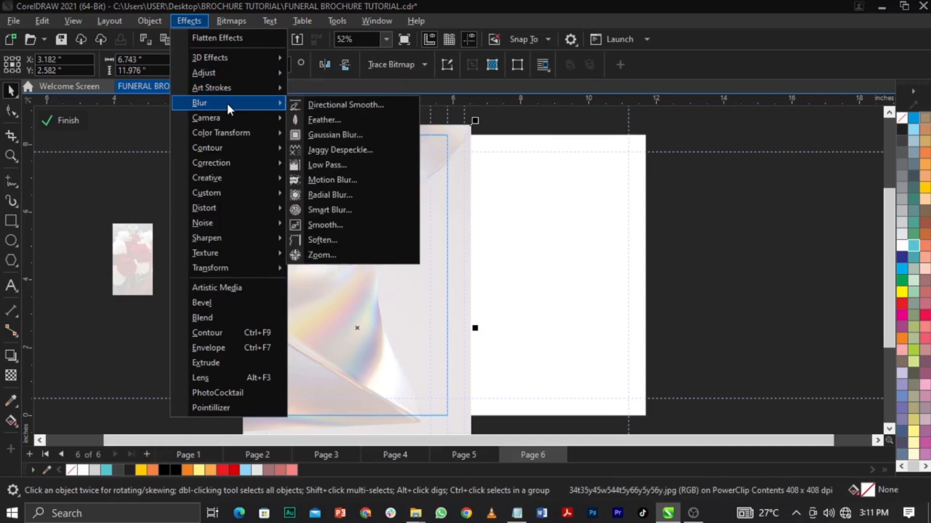
{"action": "left_click", "coordinate": [353, 137]}
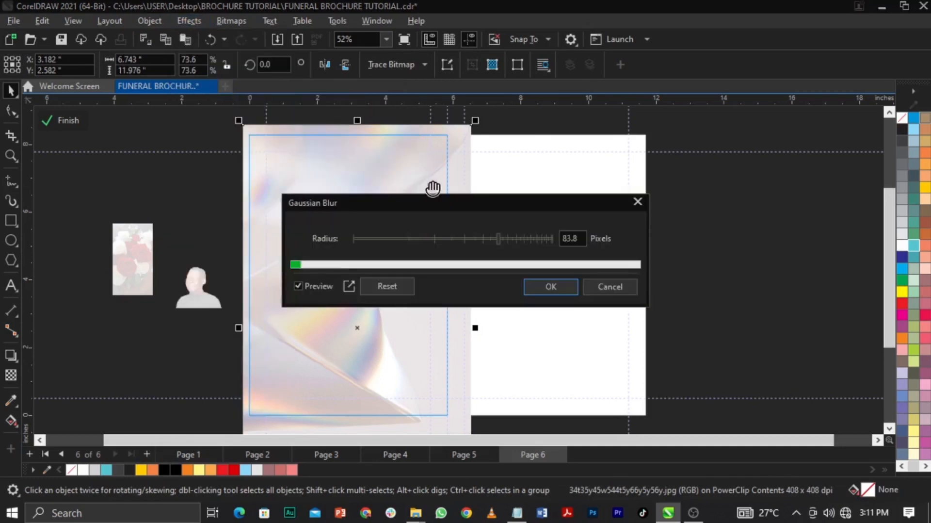
{"action": "left_click_drag", "start_coordinate": [490, 202], "coordinate": [683, 135]}
{"action": "left_click_drag", "start_coordinate": [691, 171], "coordinate": [659, 171]}
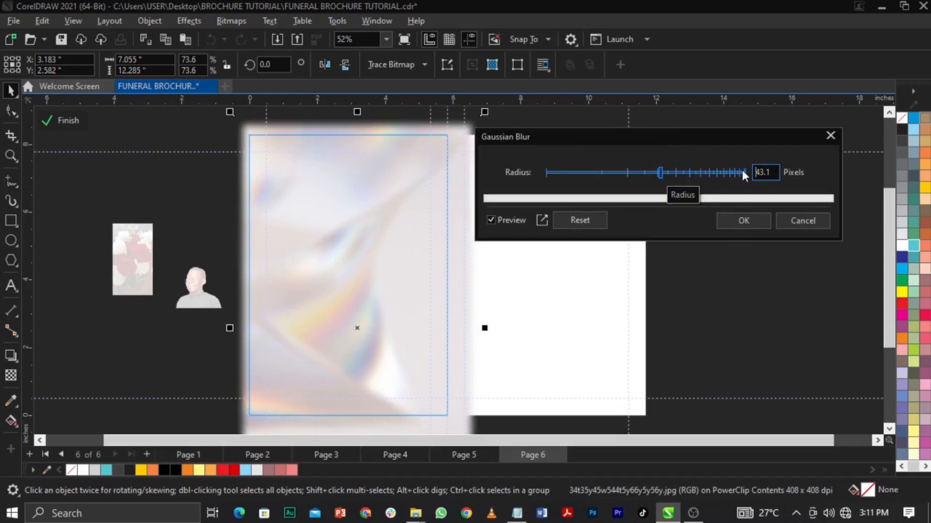
{"action": "left_click", "coordinate": [762, 222]}
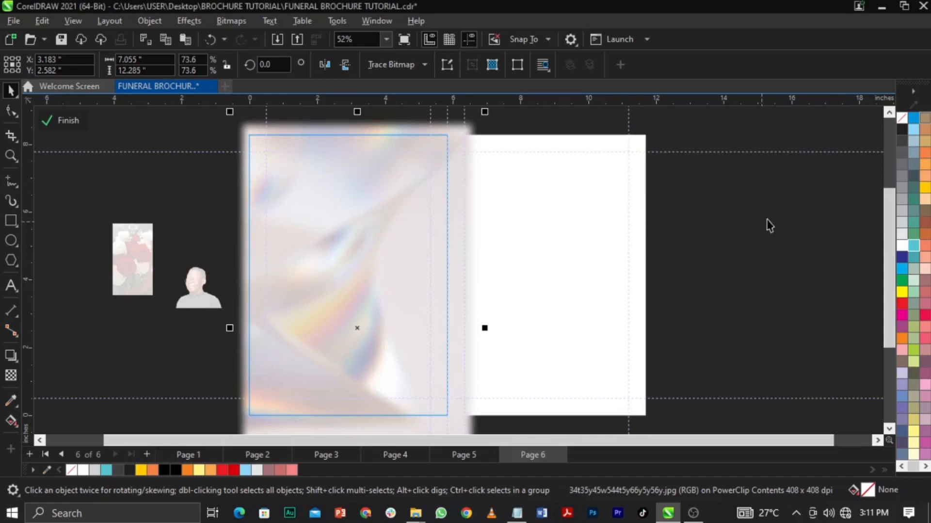
Step: Shift the blurred texture slightly upward inside its frame and finish editing the PowerClip
{"action": "left_click_drag", "start_coordinate": [433, 202], "coordinate": [431, 198]}
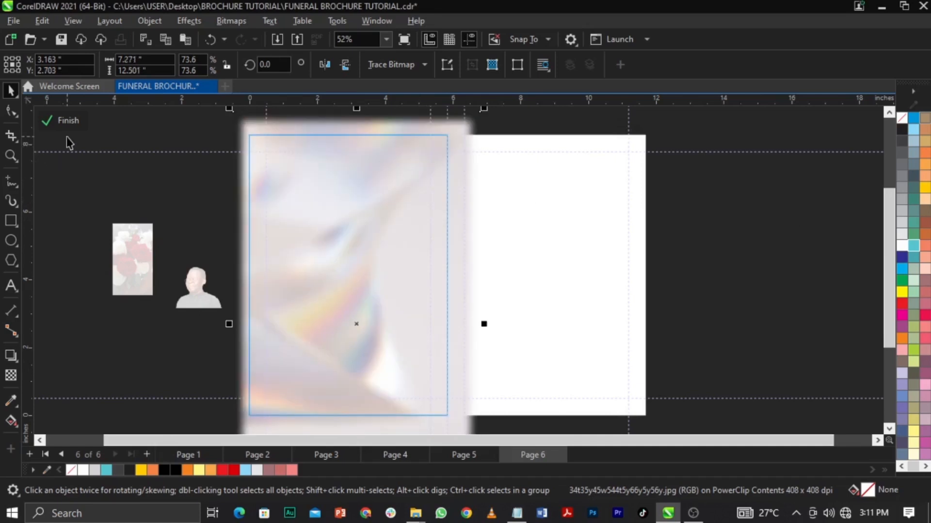
{"action": "left_click", "coordinate": [67, 121]}
{"action": "left_click", "coordinate": [703, 346]}
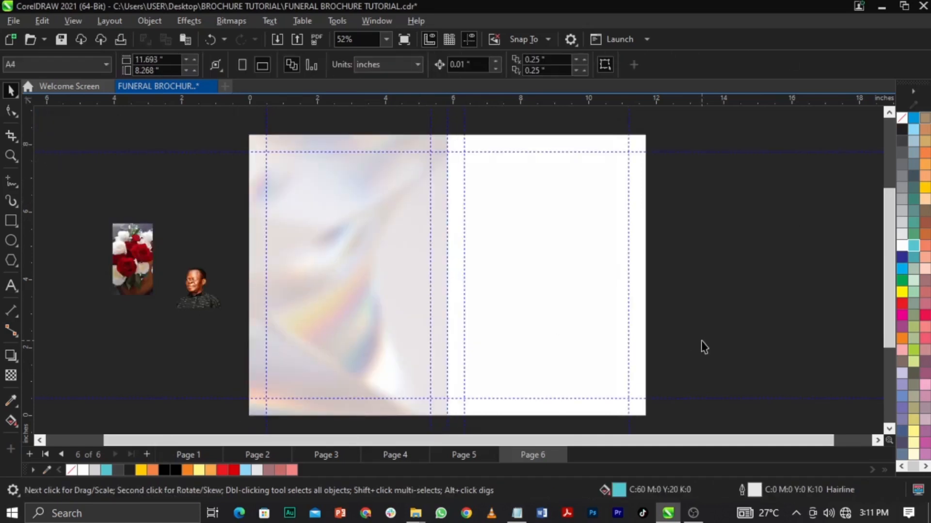
Step: Move the portrait onto the upper part of page 6 and enlarge it to about 5.3 by 4.7 inches
{"action": "left_click_drag", "start_coordinate": [214, 298], "coordinate": [515, 297]}
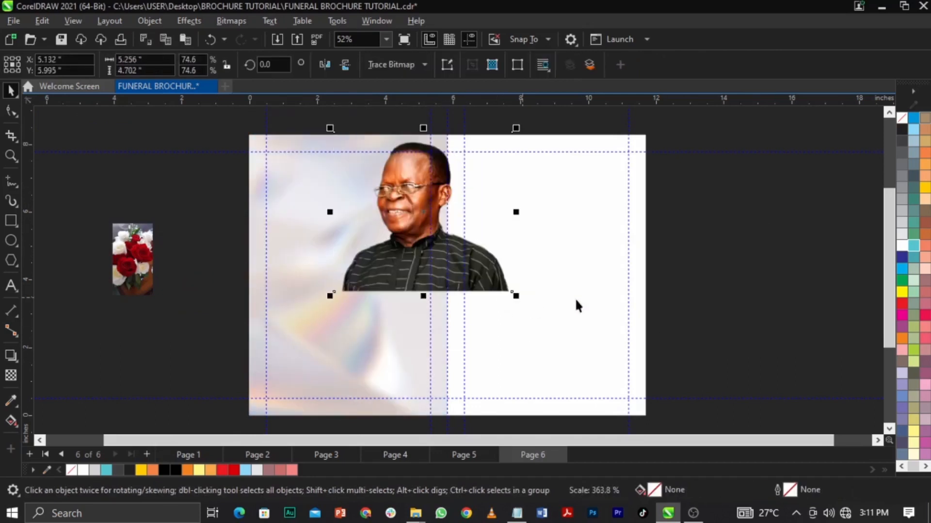
{"action": "left_click", "coordinate": [713, 301]}
Step: Review the portrait treatments and layouts on the earlier brochure pages back to page 2, and return toward page 6
{"action": "key", "text": "Page_Up"}
{"action": "key", "text": "Page_Up"}
{"action": "key", "text": "Page_Up"}
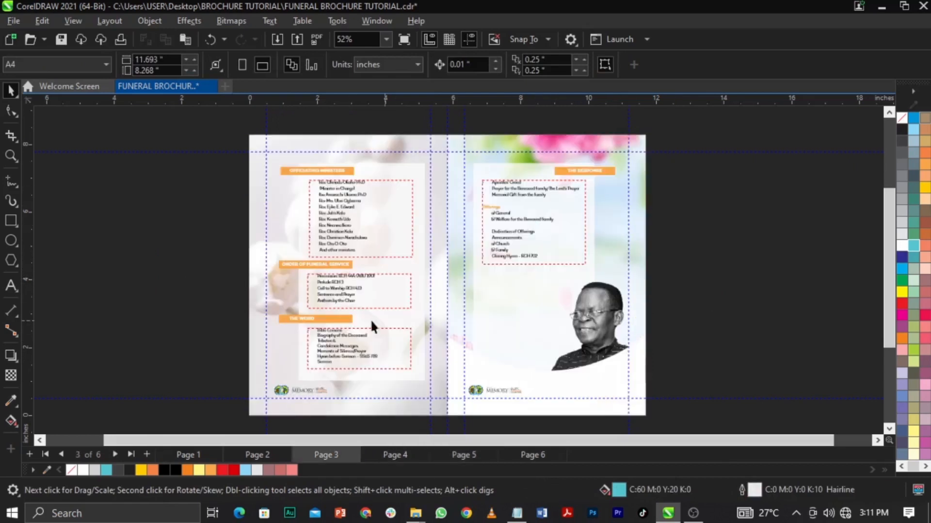
{"action": "key", "text": "Page_Up"}
{"action": "left_click_drag", "start_coordinate": [568, 324], "coordinate": [654, 318]}
{"action": "left_click", "coordinate": [691, 324]}
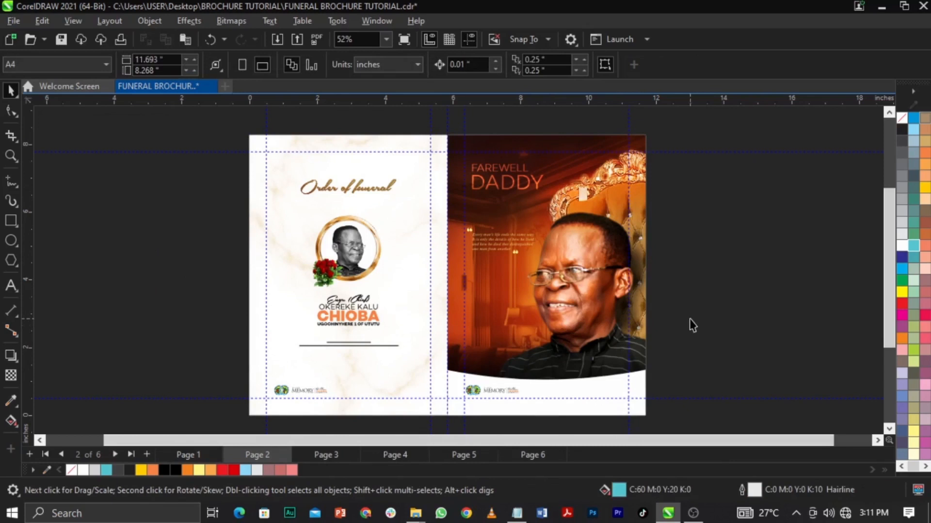
{"action": "key", "text": "Page_Down"}
{"action": "key", "text": "Page_Down"}
{"action": "key", "text": "Page_Down"}
{"action": "key", "text": "Page_Down"}
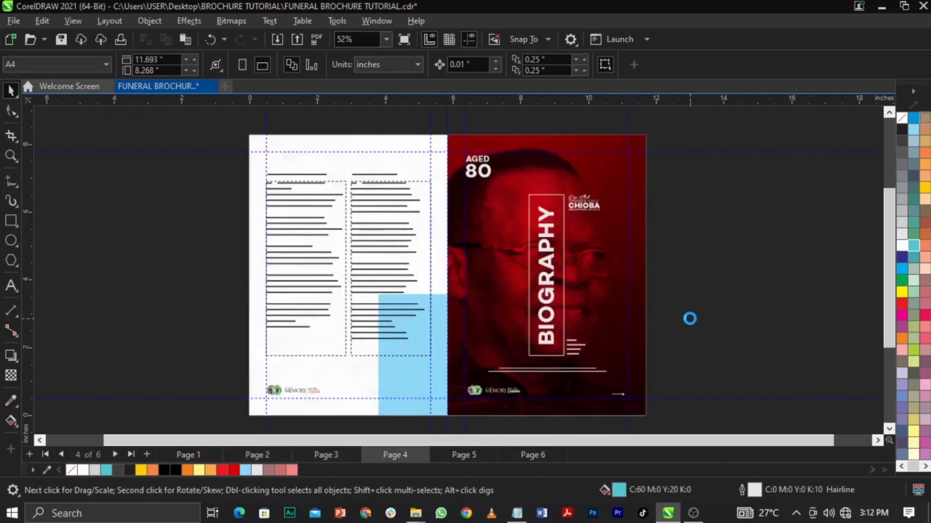
Step: Shift the portrait slightly left and down on page 6 and convert it to 8-bit grayscale
{"action": "left_click", "coordinate": [474, 268]}
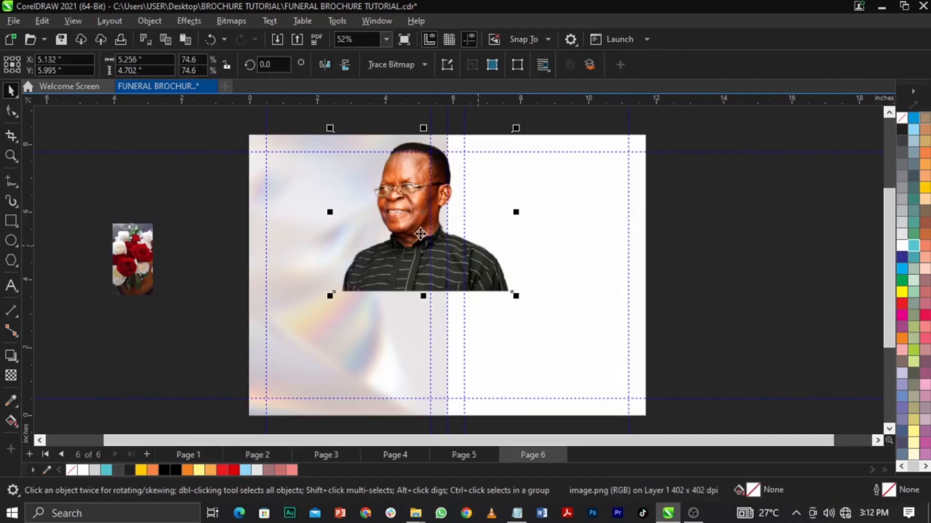
{"action": "mouse_move", "coordinate": [412, 192]}
{"action": "left_mouse_down"}
{"action": "mouse_move", "coordinate": [397, 194]}
{"action": "mouse_move", "coordinate": [399, 207]}
{"action": "mouse_move", "coordinate": [401, 198]}
{"action": "left_mouse_up"}
{"action": "key", "text": "z"}
{"action": "left_click_drag", "start_coordinate": [227, 127], "coordinate": [528, 353]}
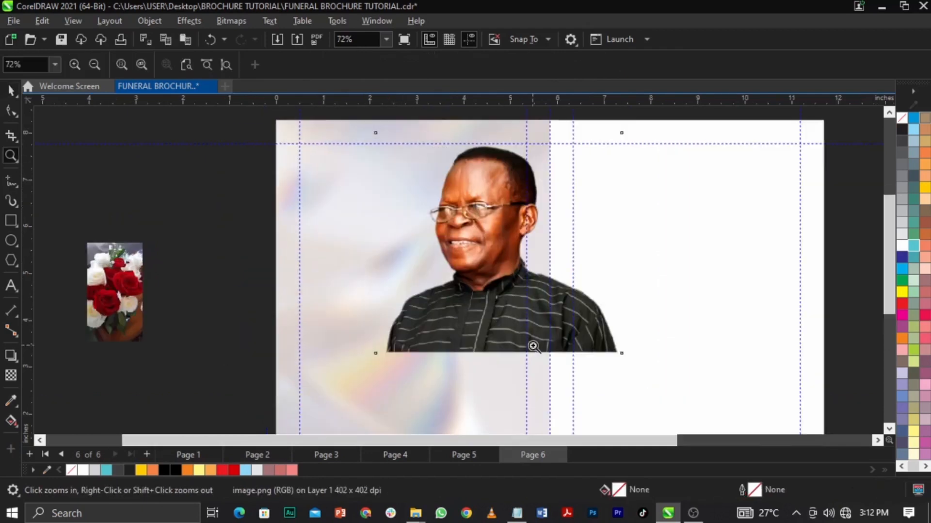
{"action": "key", "text": "space"}
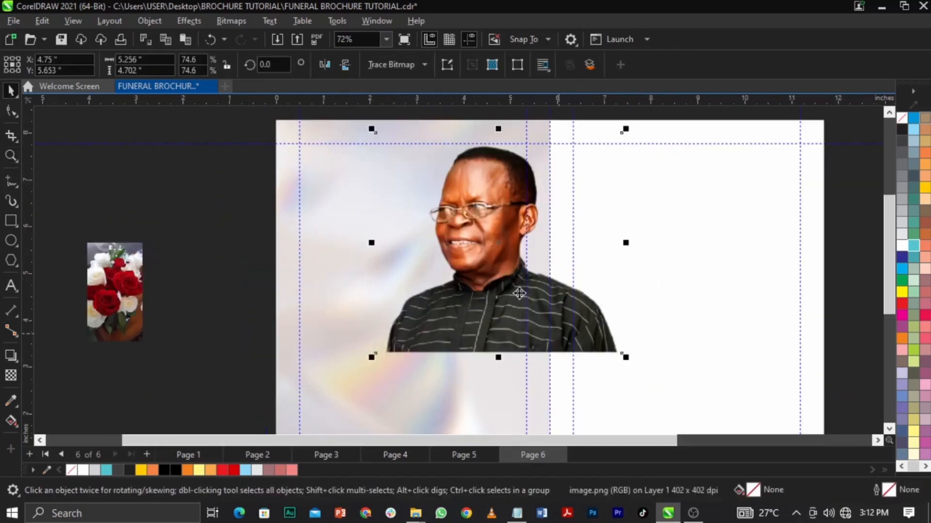
{"action": "left_click", "coordinate": [228, 21]}
{"action": "mouse_move", "coordinate": [256, 136]}
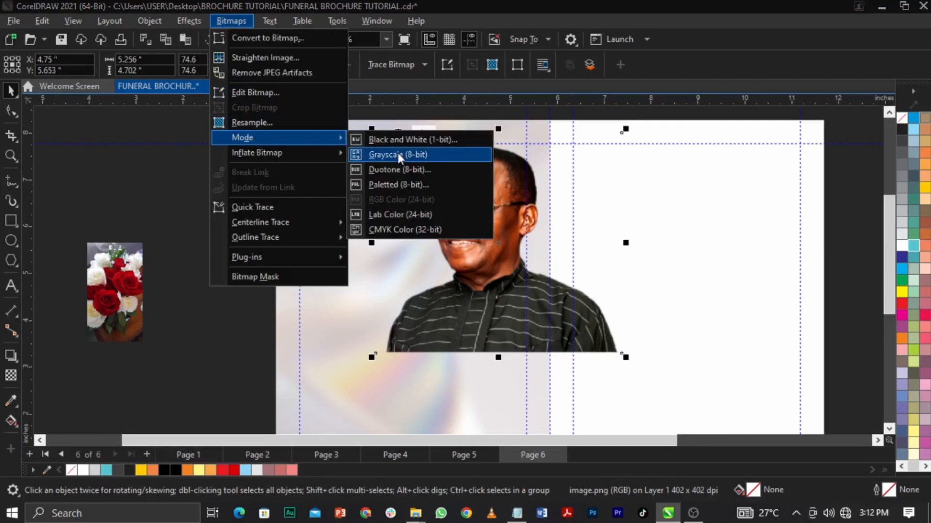
{"action": "left_click", "coordinate": [399, 155]}
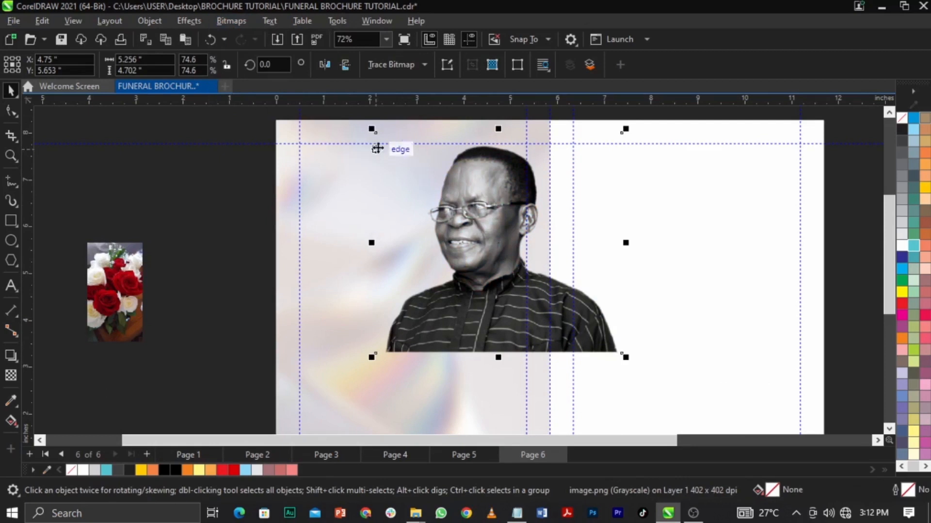
Step: Convert the grayscale portrait to a 300 dpi RGB Color (24-bit) bitmap with anti-aliasing and a transparent background
{"action": "left_click", "coordinate": [228, 23]}
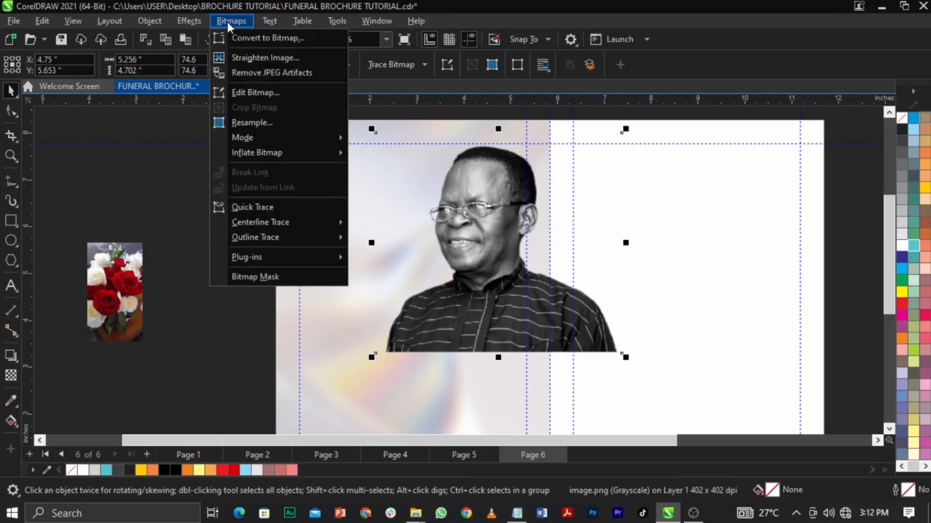
{"action": "left_click", "coordinate": [486, 260]}
{"action": "left_click", "coordinate": [486, 258]}
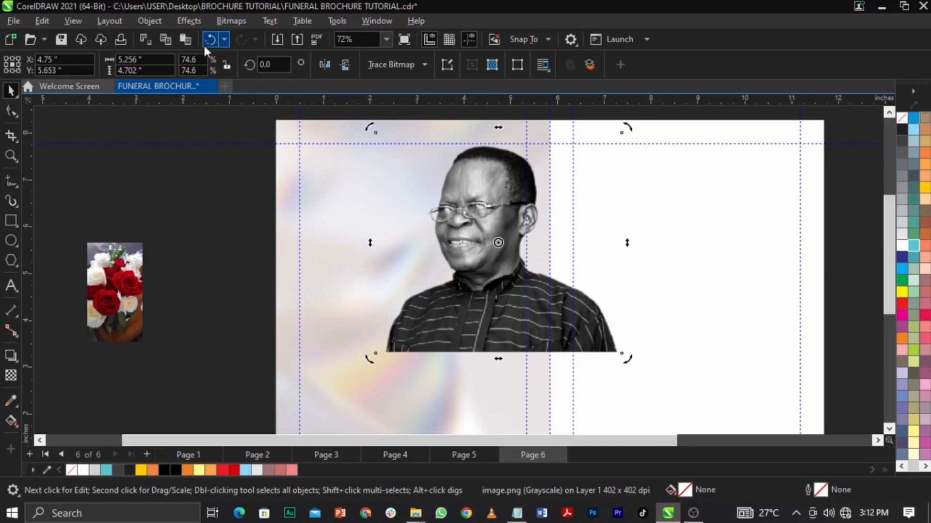
{"action": "left_click", "coordinate": [229, 22]}
{"action": "left_click", "coordinate": [247, 38]}
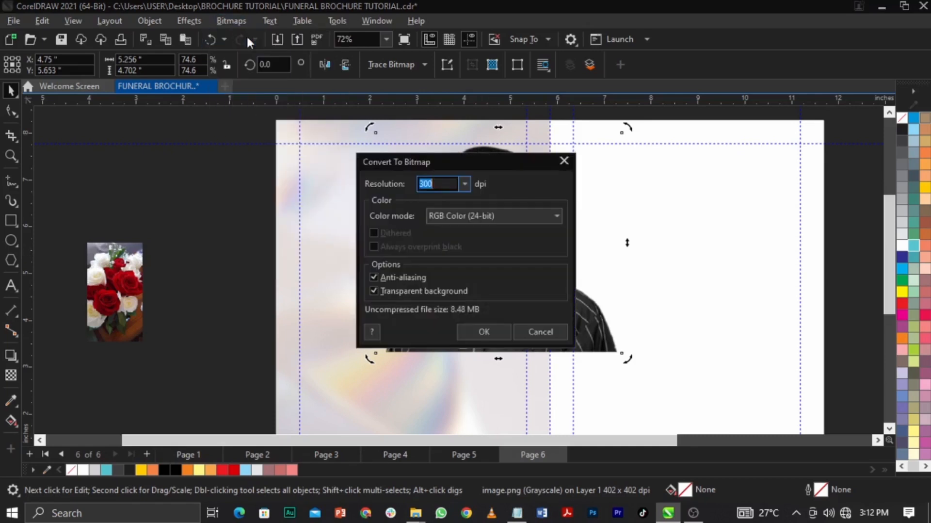
{"action": "left_click_drag", "start_coordinate": [480, 163], "coordinate": [762, 157]}
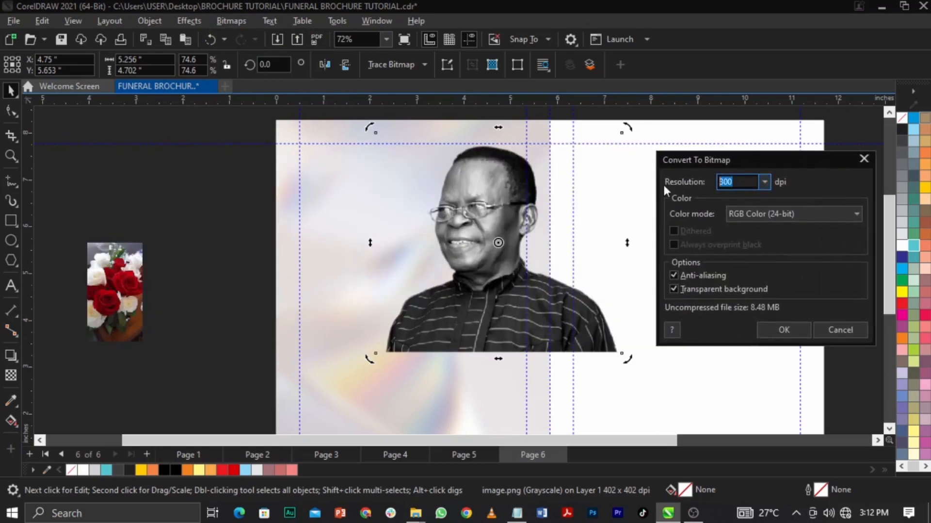
{"action": "left_click", "coordinate": [771, 217]}
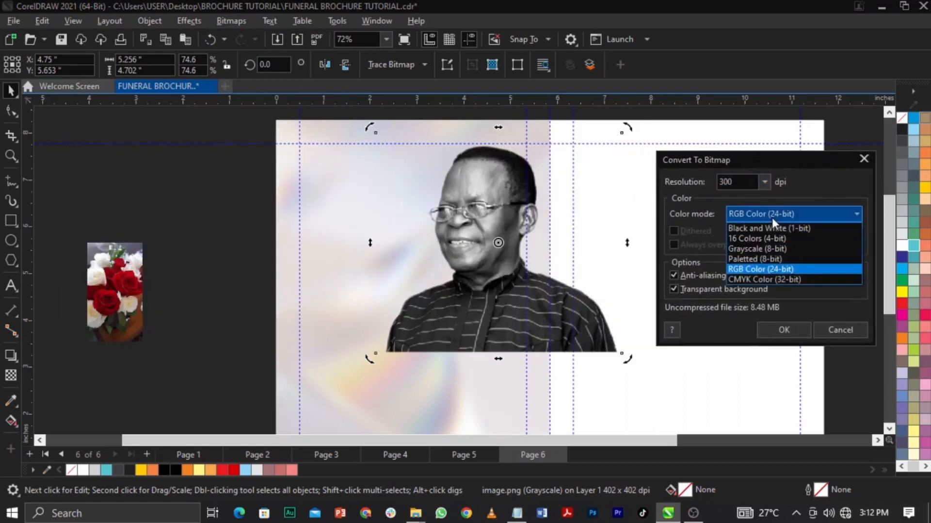
{"action": "left_click", "coordinate": [763, 266]}
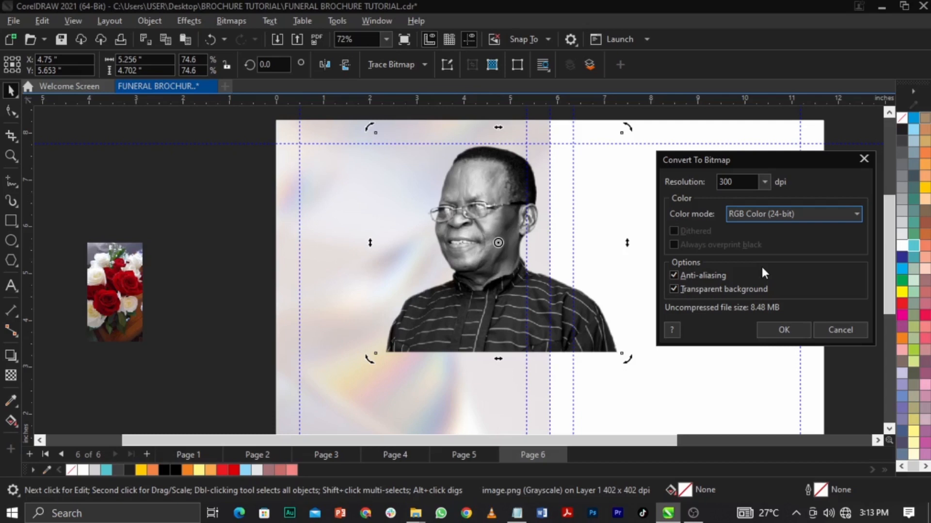
{"action": "left_click", "coordinate": [777, 329]}
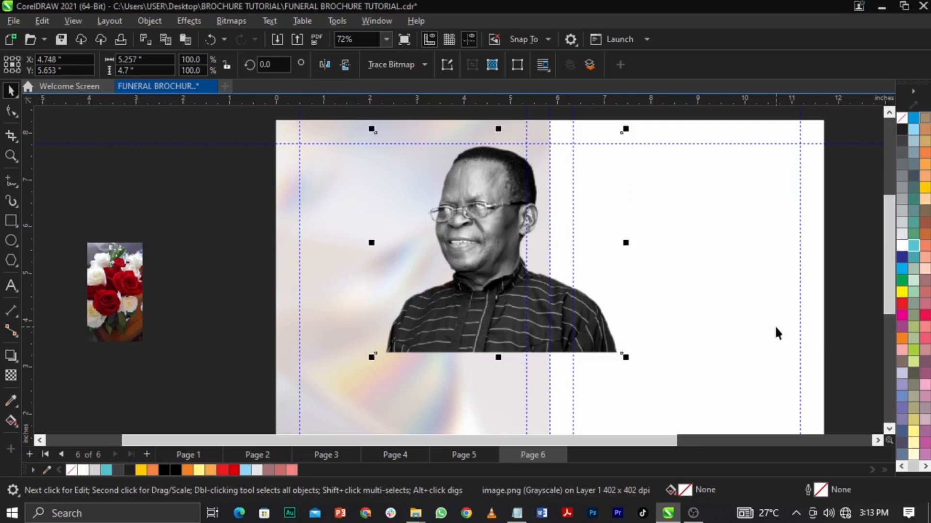
Step: Fade out the portrait's lower part with a vertical linear transparency and flatten it into a 300 dpi RGB bitmap with transparent background
{"action": "left_click", "coordinate": [11, 375]}
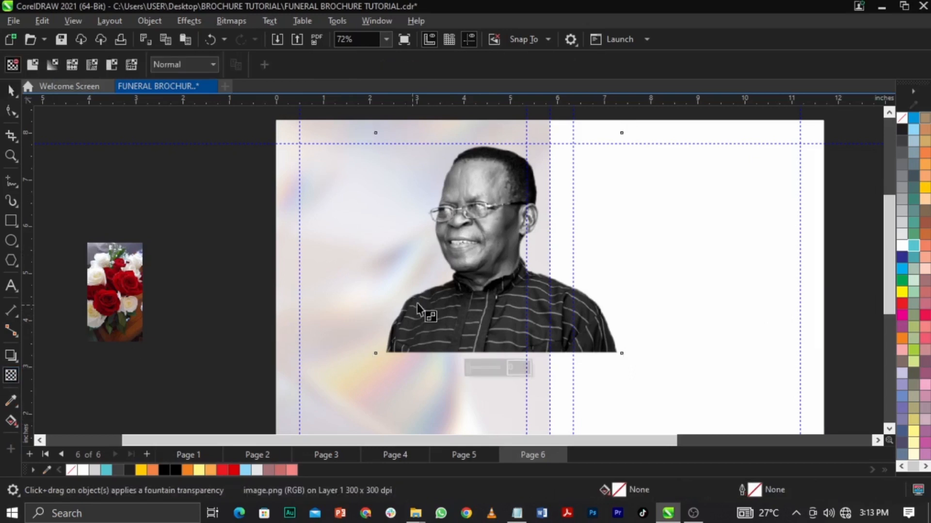
{"action": "left_click_drag", "start_coordinate": [493, 253], "coordinate": [493, 323]}
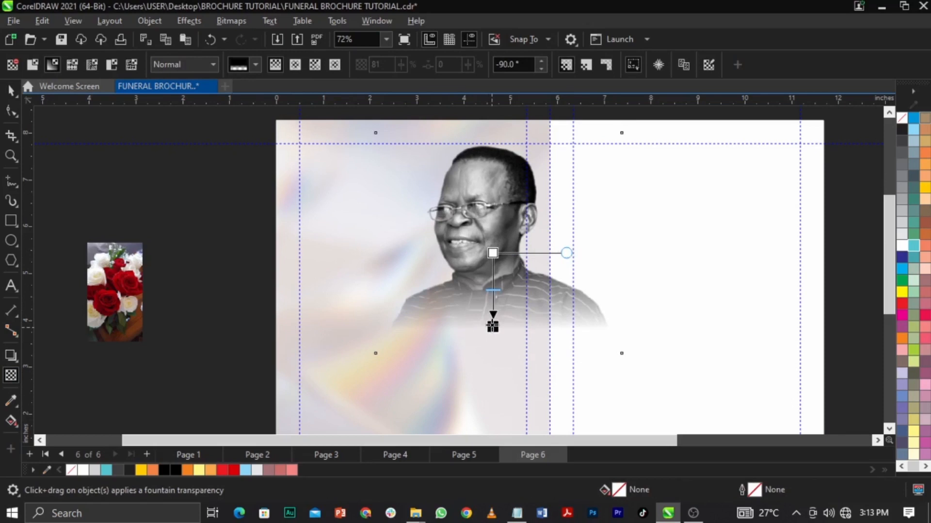
{"action": "left_click", "coordinate": [239, 21]}
{"action": "left_click", "coordinate": [246, 34]}
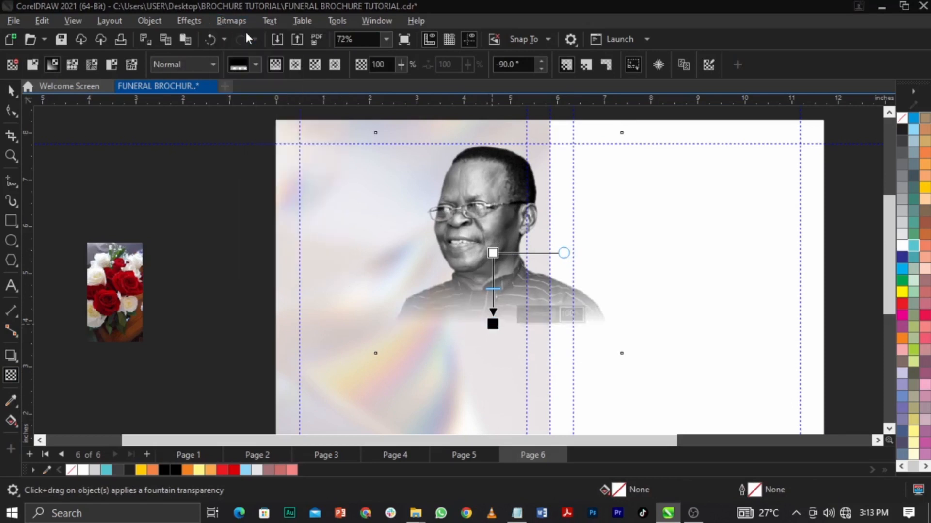
{"action": "left_click_drag", "start_coordinate": [449, 162], "coordinate": [651, 153]}
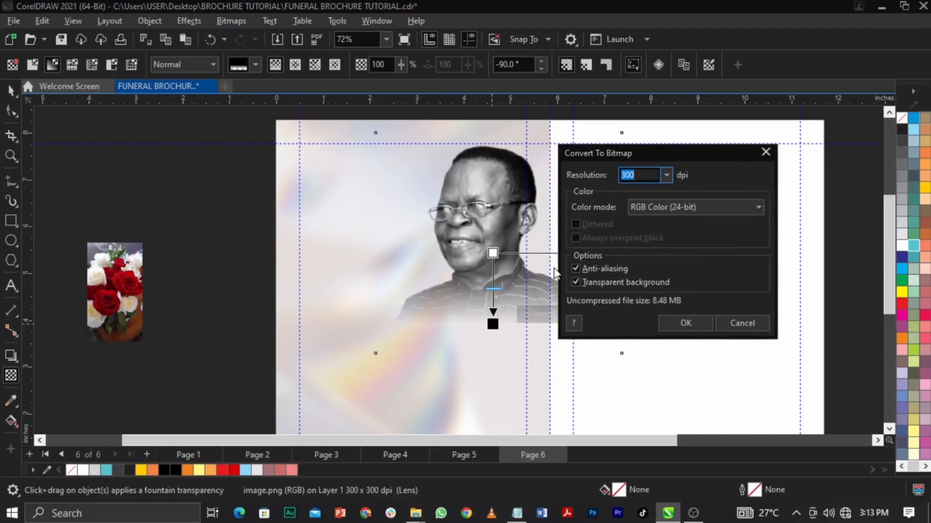
{"action": "left_click", "coordinate": [676, 320]}
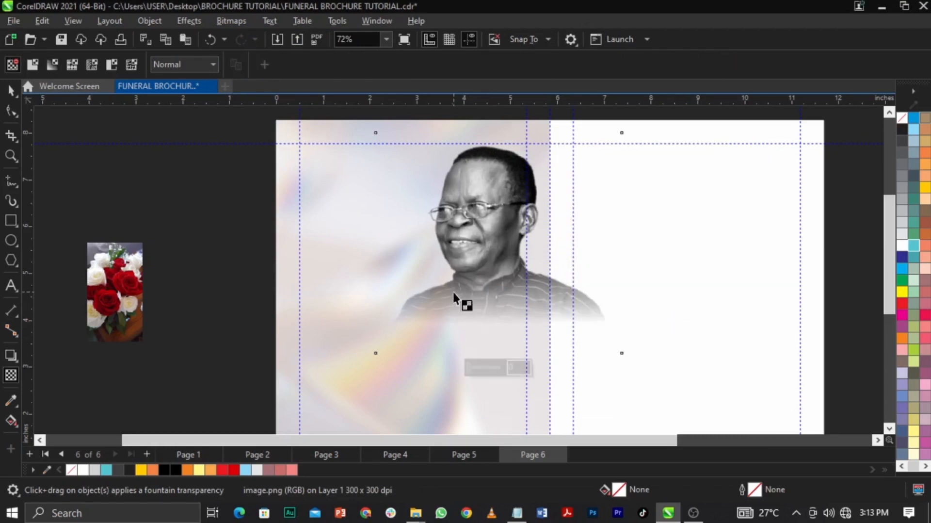
Step: Fade the shoulder on the portrait's left side with a diagonal transparency and enlarge the portrait to about 5.8 by 5.2 inches
{"action": "mouse_move", "coordinate": [453, 292]}
{"action": "left_mouse_down"}
{"action": "mouse_move", "coordinate": [447, 306]}
{"action": "mouse_move", "coordinate": [413, 314]}
{"action": "mouse_move", "coordinate": [473, 282]}
{"action": "mouse_move", "coordinate": [459, 288]}
{"action": "left_mouse_up"}
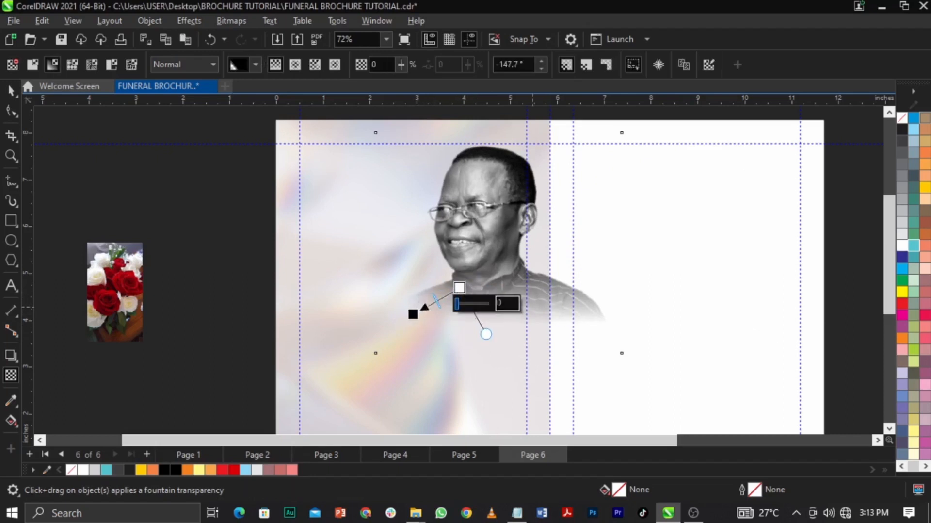
{"action": "key", "text": "space"}
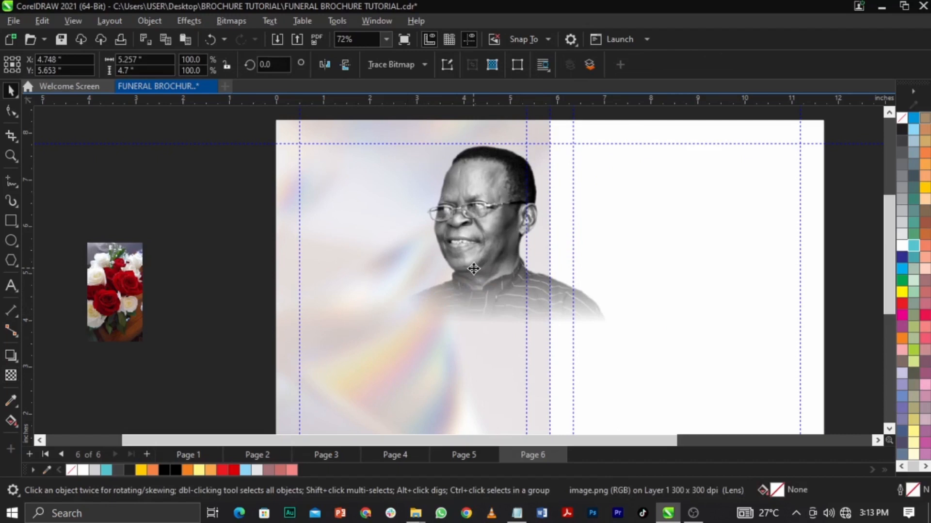
{"action": "left_click", "coordinate": [475, 269]}
{"action": "left_click", "coordinate": [495, 295]}
{"action": "left_click_drag", "start_coordinate": [625, 359], "coordinate": [652, 380]}
{"action": "left_click_drag", "start_coordinate": [506, 282], "coordinate": [490, 277]}
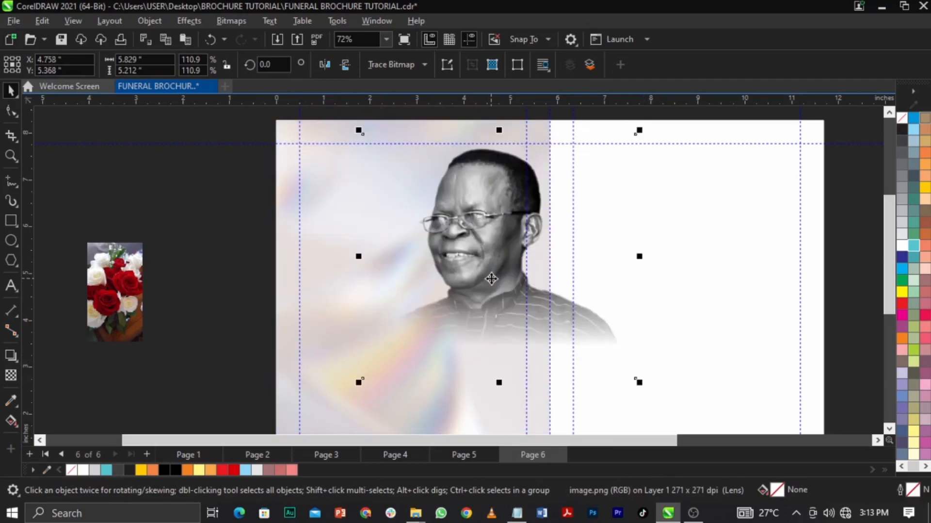
Step: Place the portrait inside the left panel's textured background frame as PowerClip content
{"action": "scroll", "coordinate": [523, 181], "scroll_direction": "up", "scroll_amount": 1}
{"action": "key", "text": "F2"}
{"action": "left_click_drag", "start_coordinate": [459, 197], "coordinate": [604, 329]}
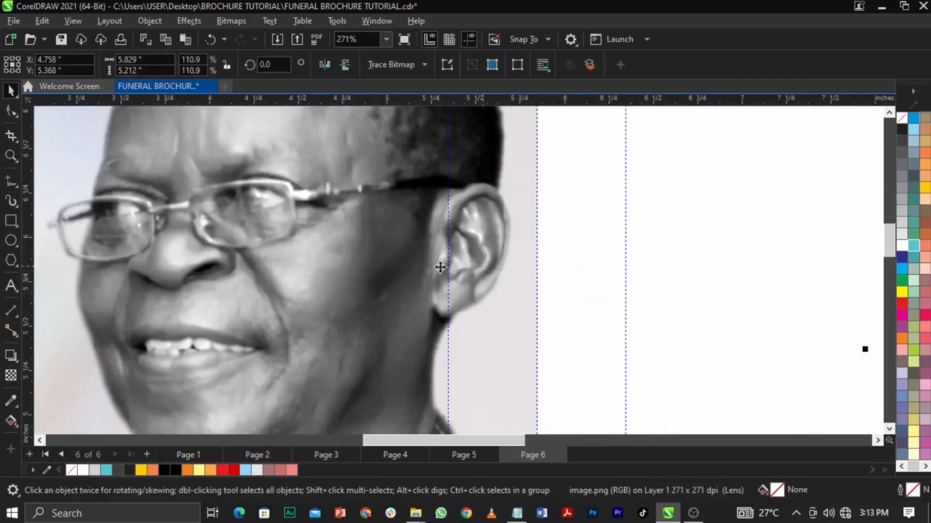
{"action": "key", "text": "F3"}
{"action": "left_click", "coordinate": [556, 253], "text": "shift"}
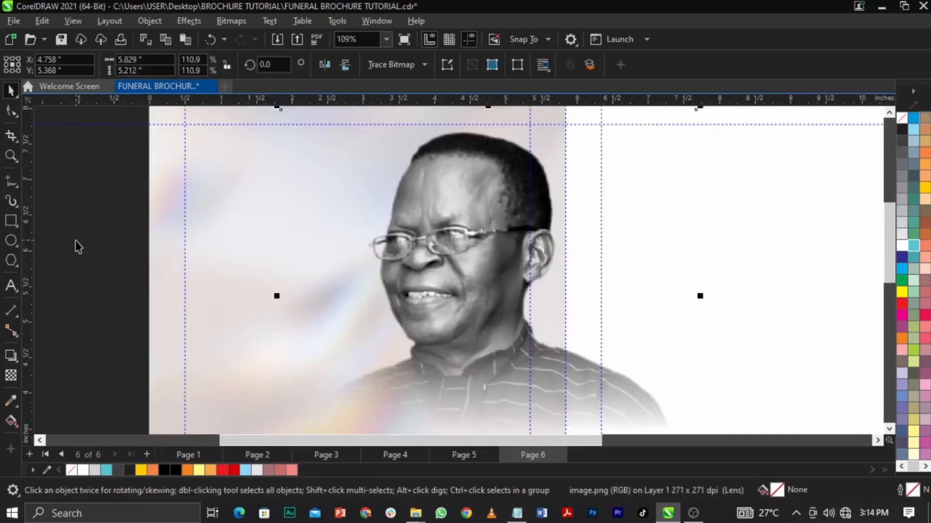
{"action": "right_click", "coordinate": [519, 220]}
{"action": "key", "text": "F3"}
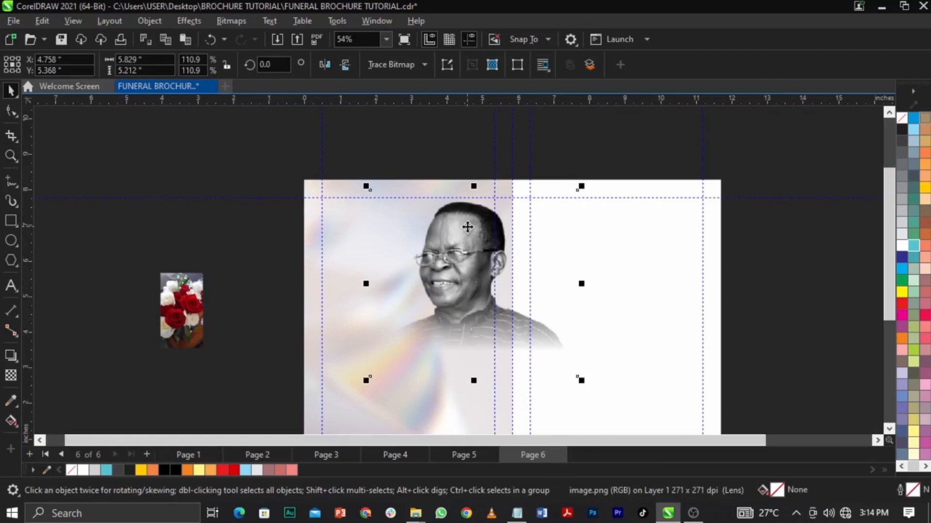
{"action": "right_click", "coordinate": [468, 226]}
{"action": "left_click", "coordinate": [503, 293]}
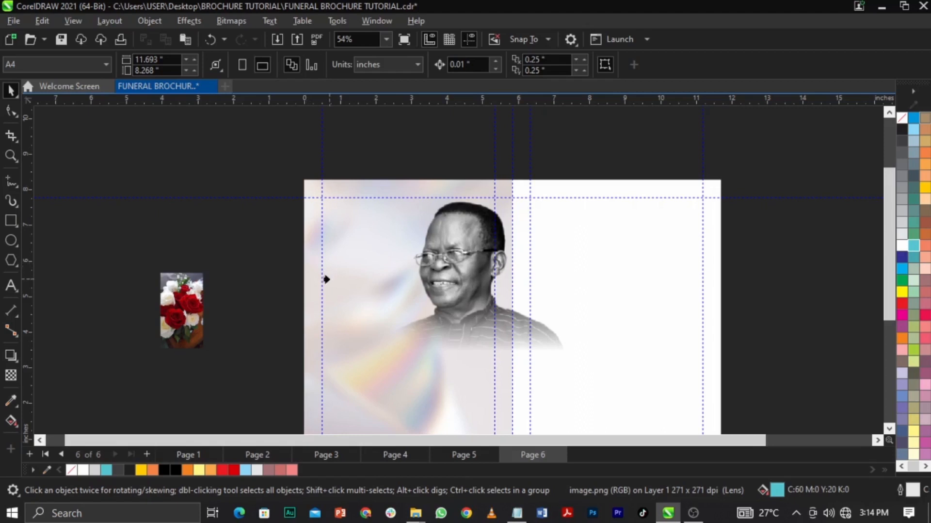
{"action": "left_click", "coordinate": [305, 281]}
{"action": "left_click", "coordinate": [291, 271]}
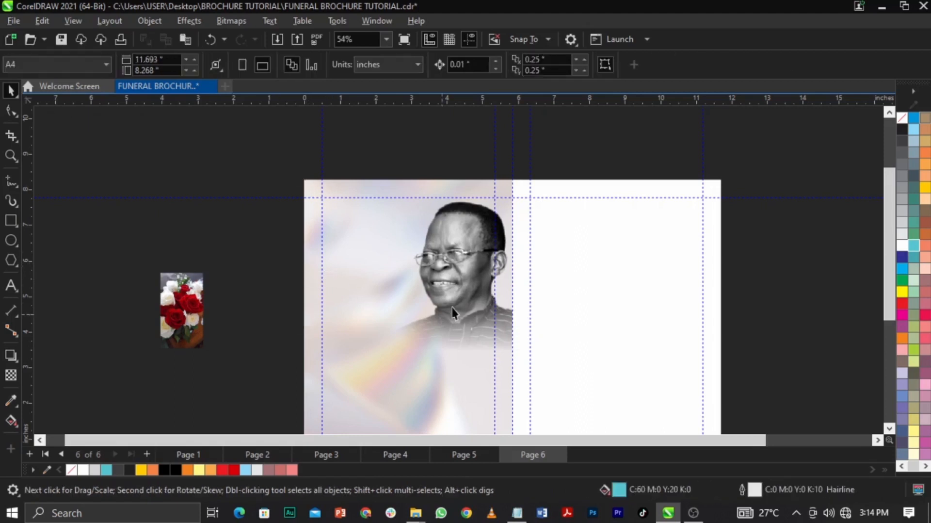
Step: Examine how the clipped portrait sits within the left panel and on the whole page
{"action": "key", "text": "F2"}
{"action": "mouse_move", "coordinate": [265, 170]}
{"action": "left_mouse_down"}
{"action": "mouse_move", "coordinate": [609, 447]}
{"action": "mouse_move", "coordinate": [605, 431]}
{"action": "left_mouse_up"}
{"action": "left_click", "coordinate": [501, 270]}
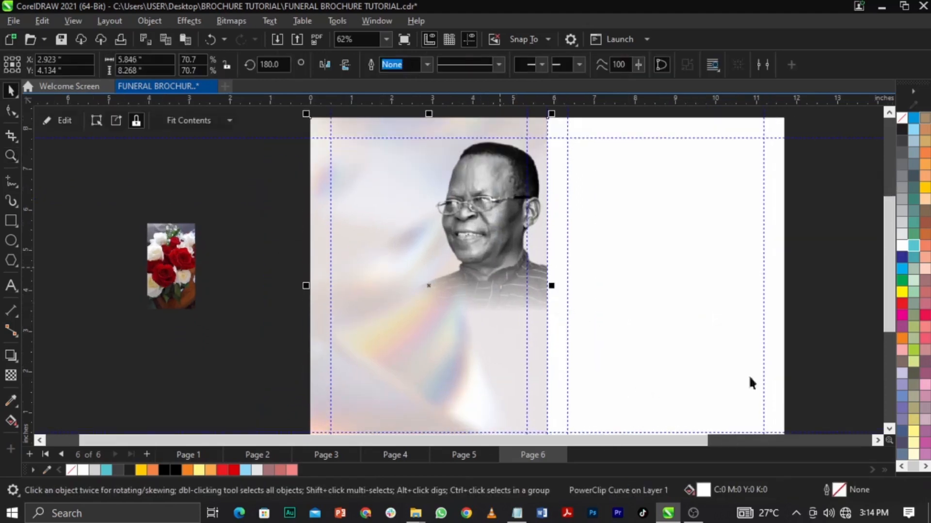
{"action": "left_click", "coordinate": [814, 382]}
{"action": "key", "text": "F2"}
{"action": "right_click", "coordinate": [640, 260]}
{"action": "key", "text": "F2"}
{"action": "left_click_drag", "start_coordinate": [280, 108], "coordinate": [732, 416]}
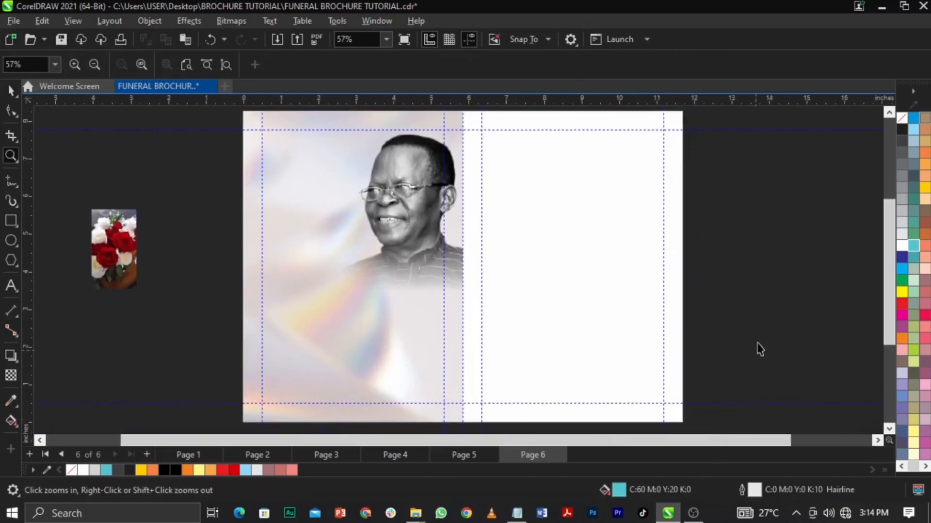
Step: Copy the first hymn's paragraph text frame from page 5 and paste it onto page 6
{"action": "left_click", "coordinate": [446, 456]}
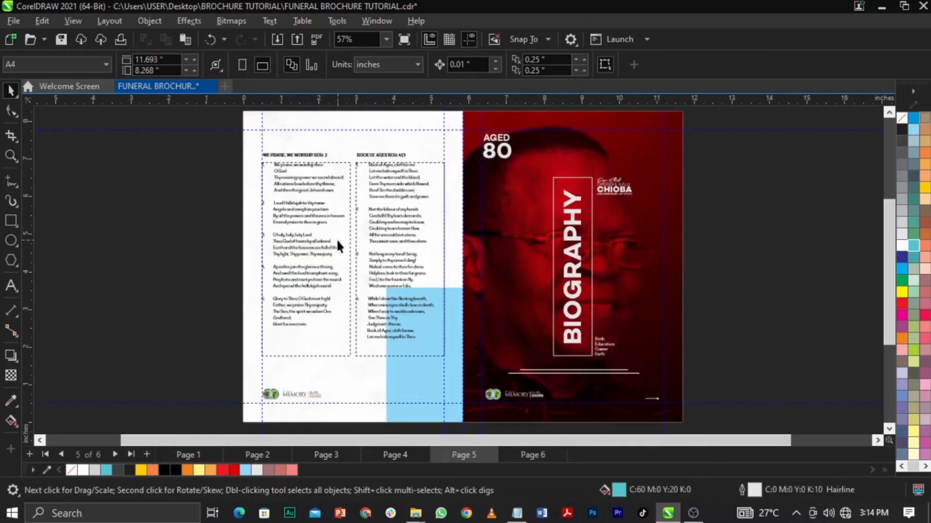
{"action": "left_click", "coordinate": [379, 245]}
{"action": "left_click", "coordinate": [320, 246]}
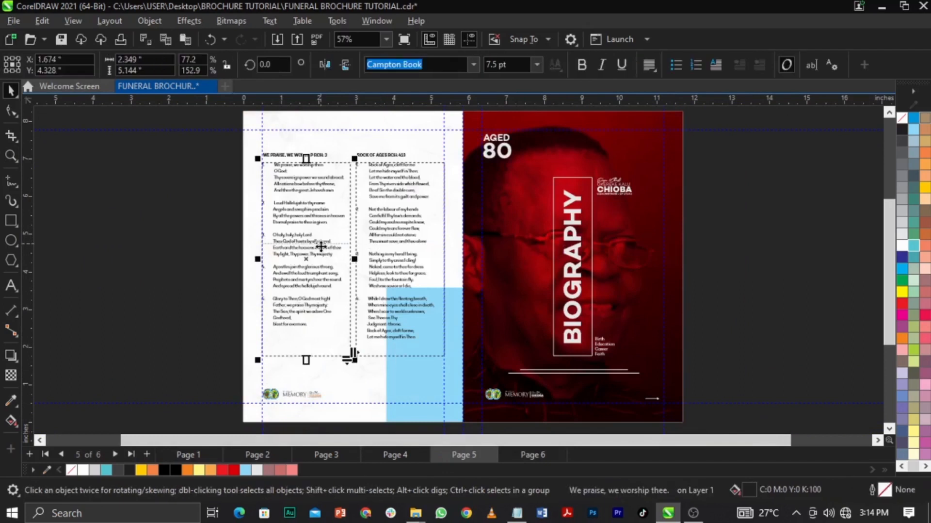
{"action": "left_click", "coordinate": [320, 247]}
{"action": "key", "text": "Page_Down"}
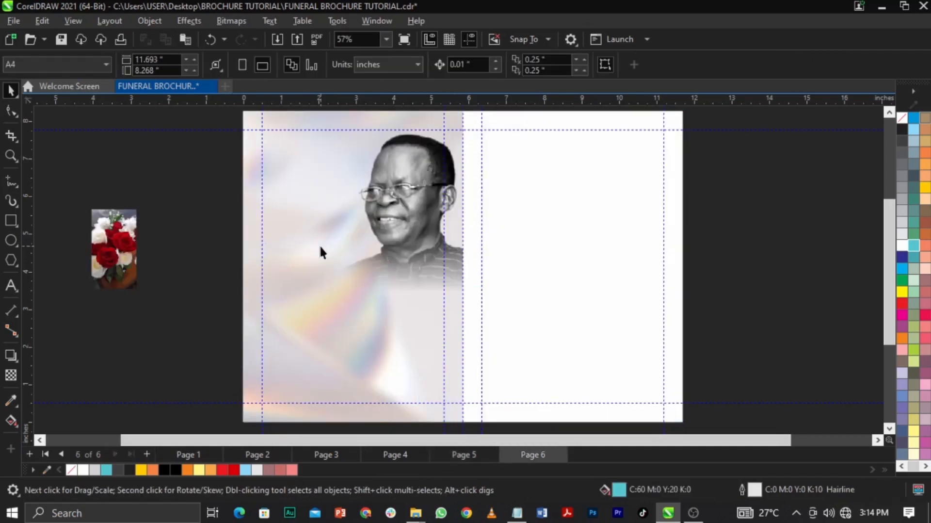
{"action": "key", "text": "ctrl+v"}
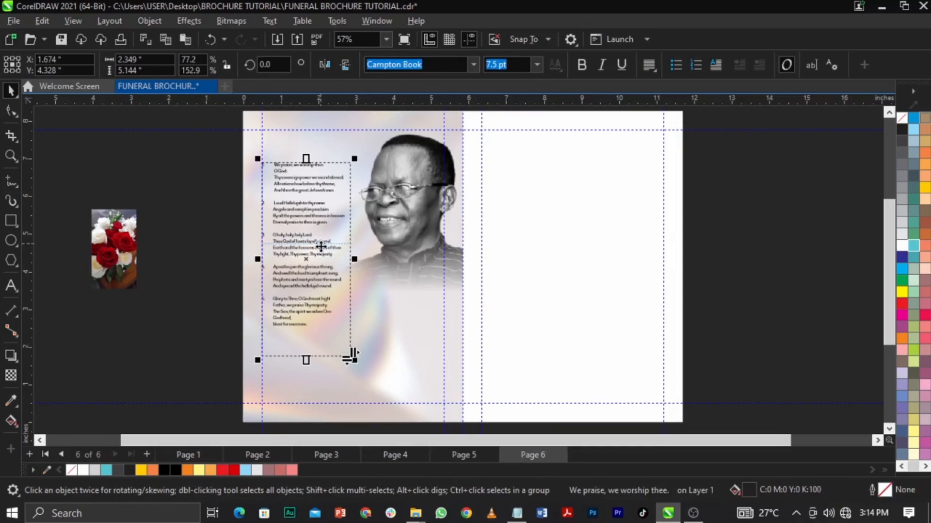
Step: Delete all the text from the pasted paragraph frame and switch to the biography text file in Notepad
{"action": "double_click", "coordinate": [320, 246]}
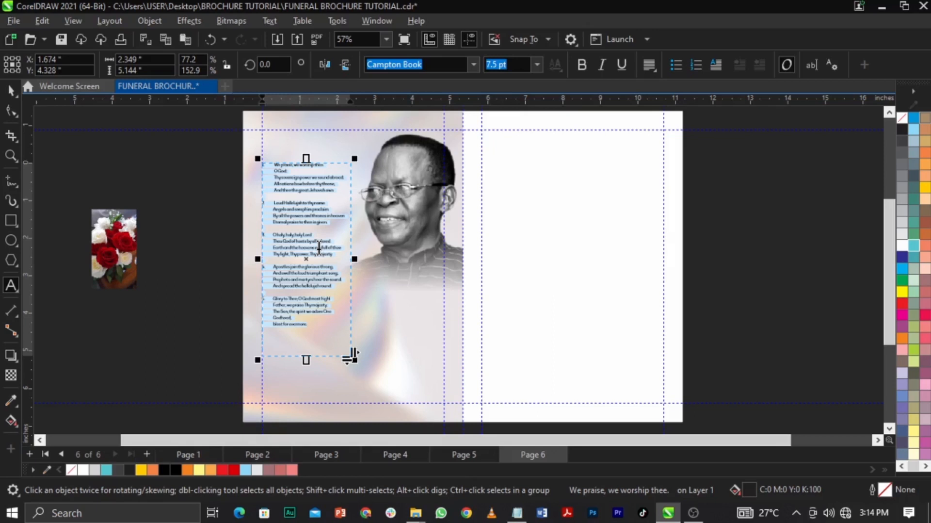
{"action": "key", "text": "Delete"}
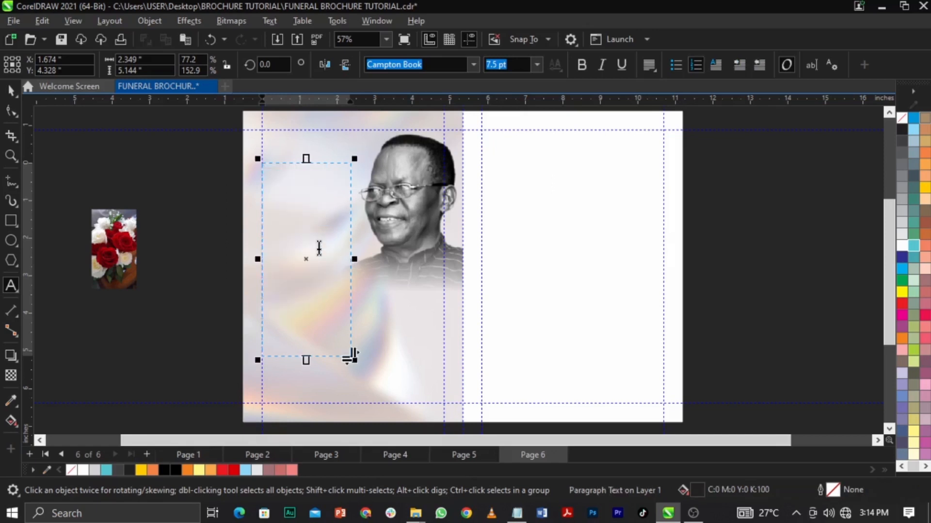
{"action": "key", "text": "ctrl+space"}
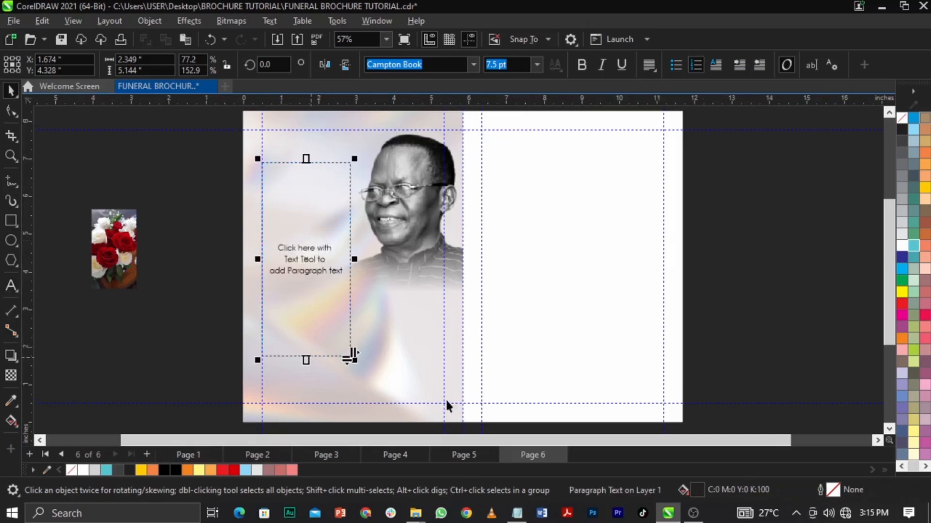
{"action": "left_click", "coordinate": [521, 518]}
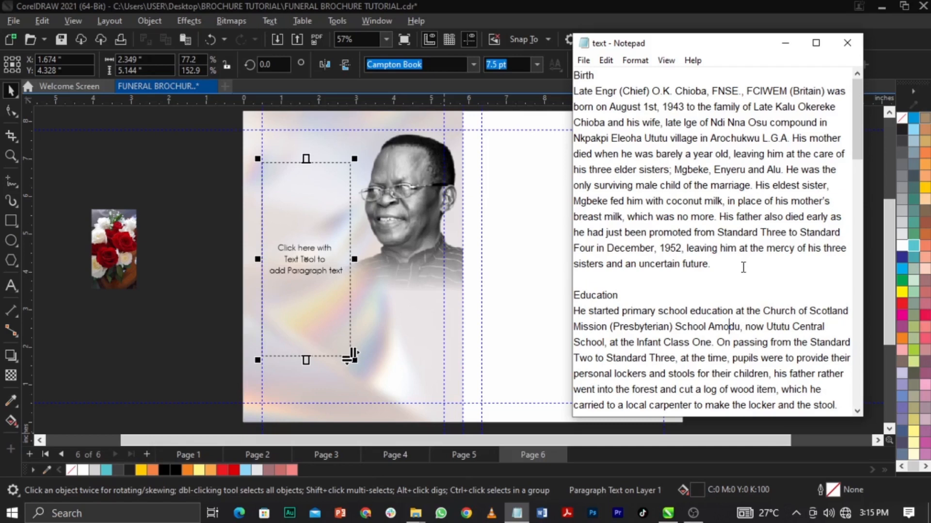
Step: Copy the Birth heading and its paragraph from the Notepad file and paste them into the empty text frame on page 6
{"action": "left_click_drag", "start_coordinate": [743, 267], "coordinate": [556, 75]}
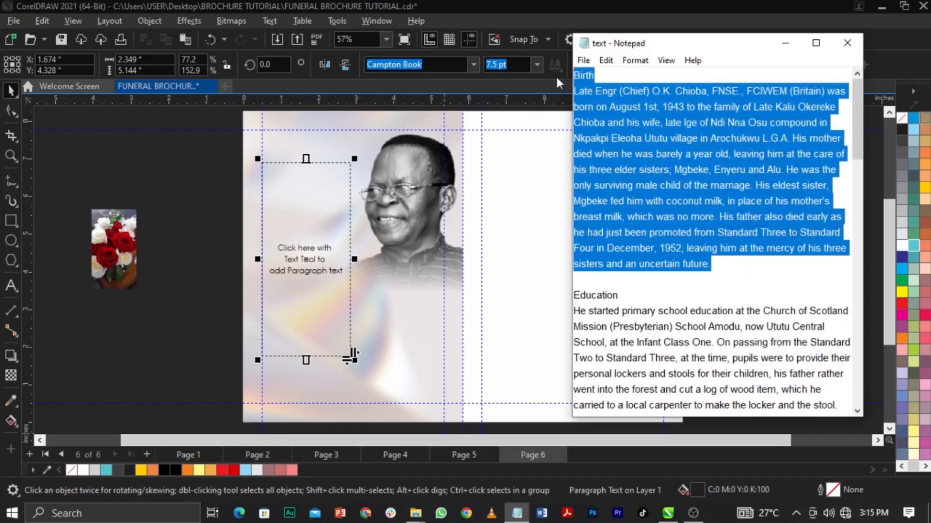
{"action": "double_click", "coordinate": [299, 196]}
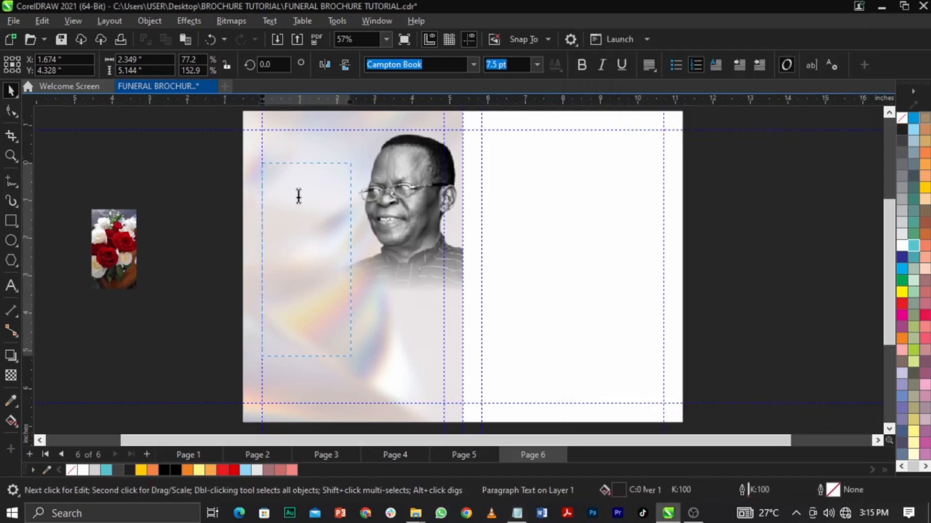
{"action": "key", "text": "ctrl+v"}
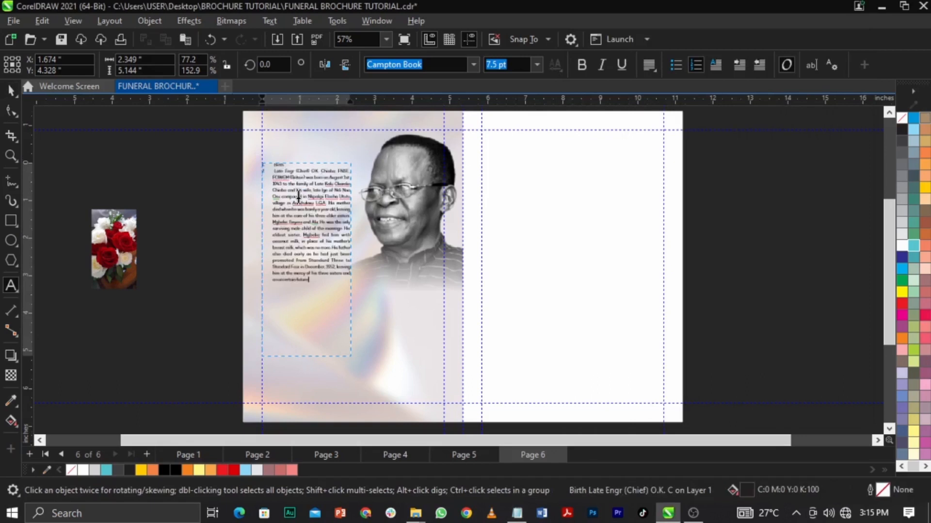
{"action": "key", "text": "ctrl+space"}
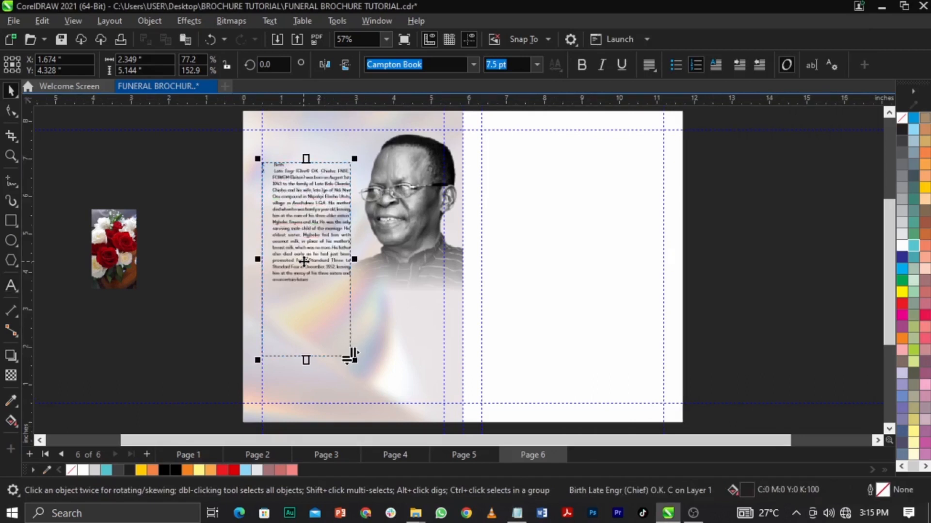
{"action": "left_click", "coordinate": [48, 289]}
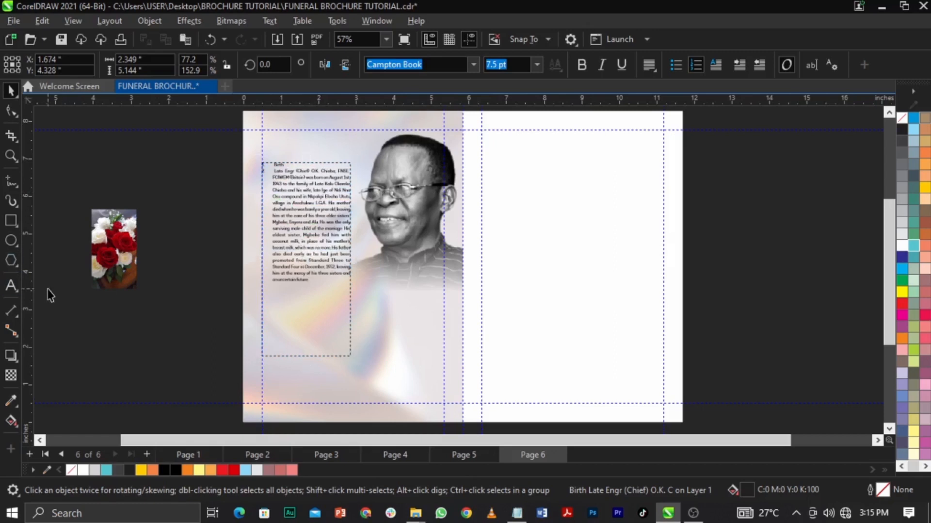
{"action": "left_click", "coordinate": [10, 284]}
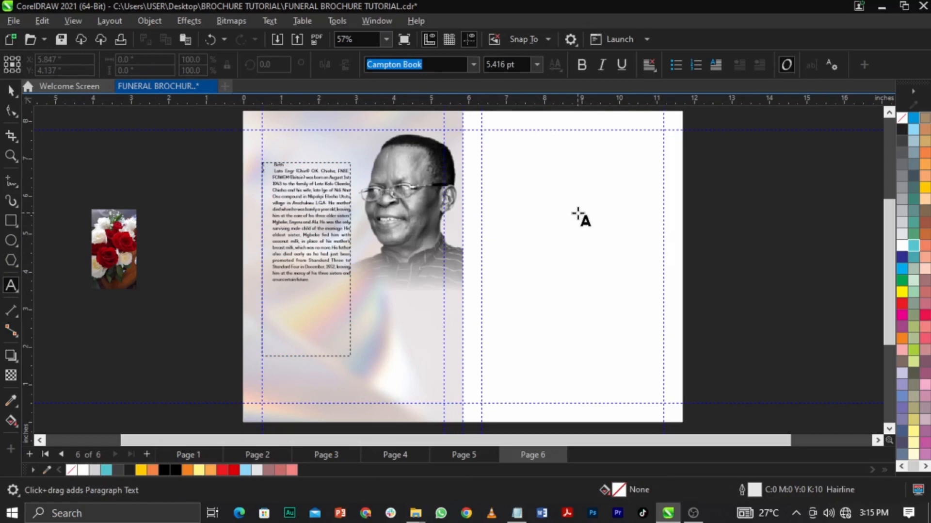
{"action": "left_click_drag", "start_coordinate": [503, 149], "coordinate": [599, 322]}
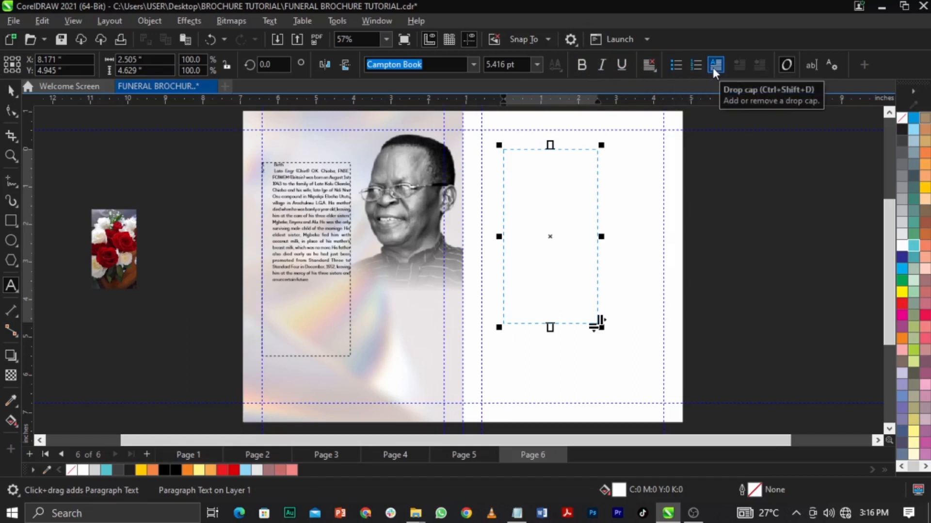
{"action": "left_click", "coordinate": [534, 186]}
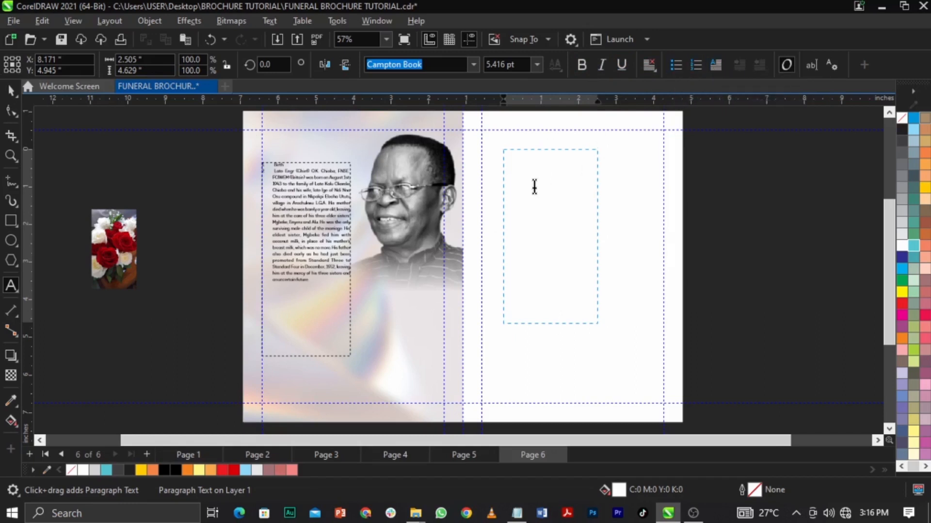
{"action": "key", "text": "ctrl+space"}
{"action": "left_click", "coordinate": [537, 187]}
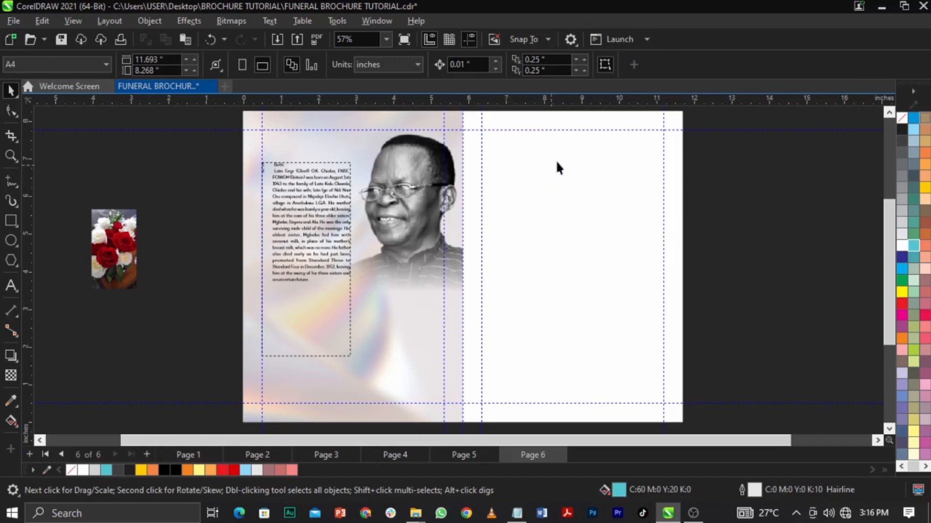
Step: Shorten the biography text frame from its lower edge to about 3.47 in high
{"action": "key", "text": "F2"}
{"action": "left_click_drag", "start_coordinate": [211, 146], "coordinate": [425, 372]}
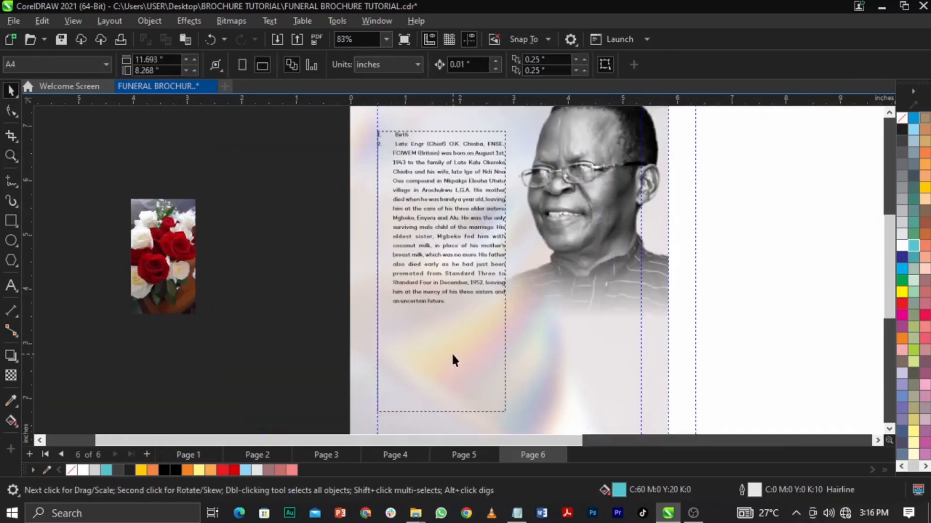
{"action": "left_click", "coordinate": [452, 360]}
{"action": "left_click_drag", "start_coordinate": [439, 418], "coordinate": [443, 322]}
Step: Remove the numbered list formatting from the biography text
{"action": "key", "text": "F2"}
{"action": "left_click_drag", "start_coordinate": [328, 119], "coordinate": [562, 364]}
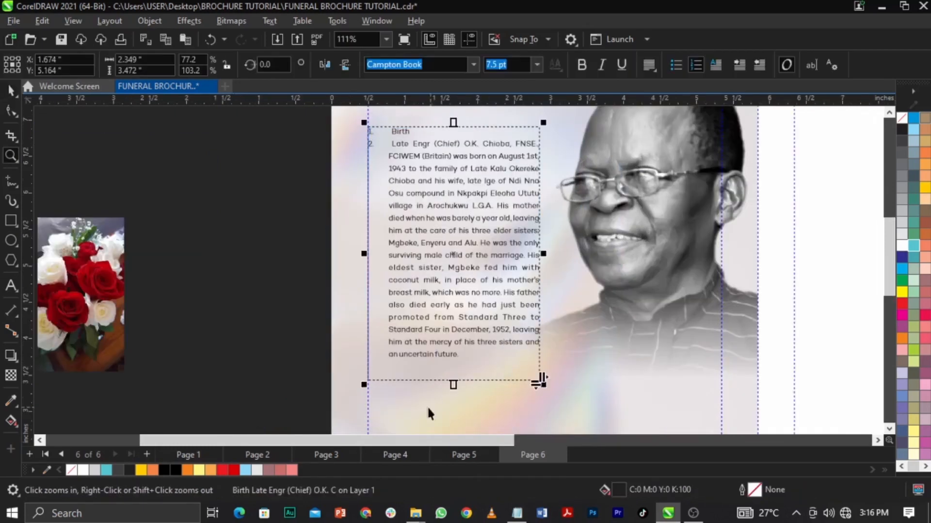
{"action": "key", "text": "F2"}
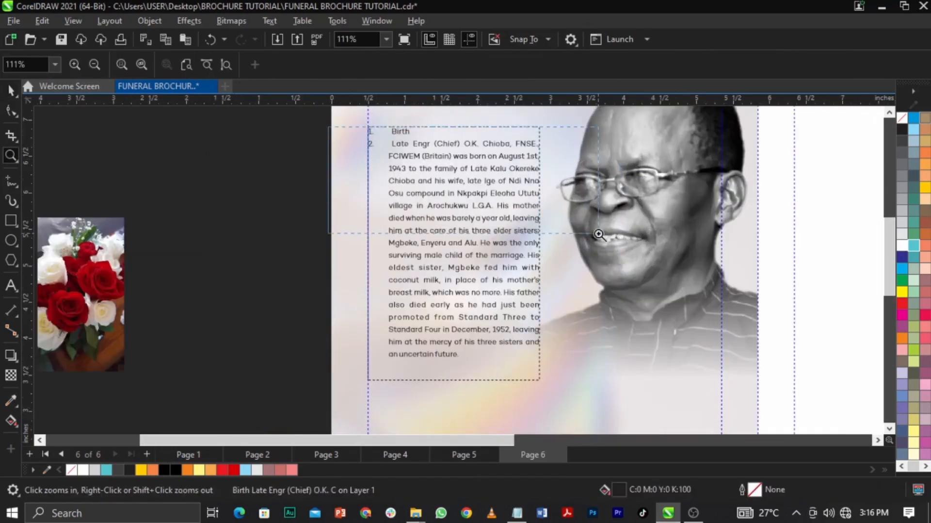
{"action": "left_click_drag", "start_coordinate": [374, 133], "coordinate": [551, 226]}
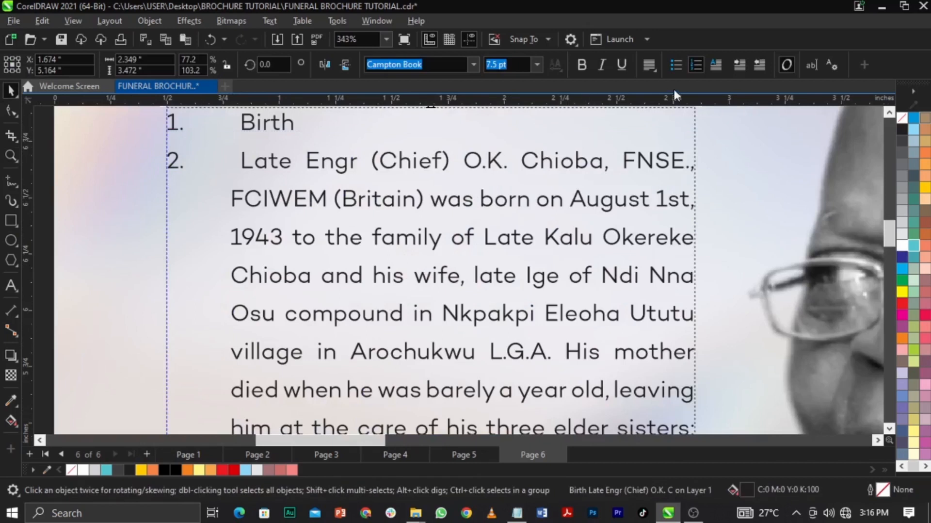
{"action": "left_click", "coordinate": [692, 69]}
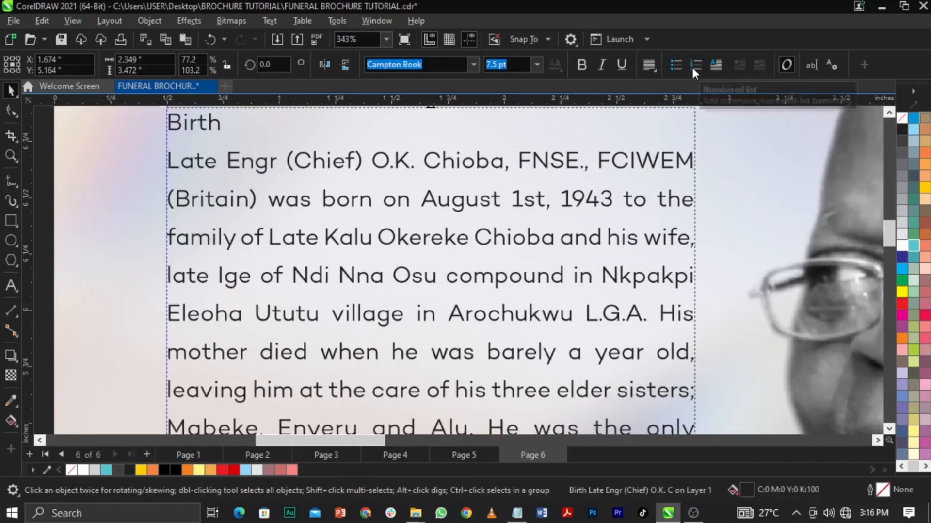
Step: Lower the upper edge of the biography frame to about 3.4 in high and delete the "Birth" line from its text
{"action": "key", "text": "F2"}
{"action": "right_click", "coordinate": [588, 258]}
{"action": "key", "text": "F2"}
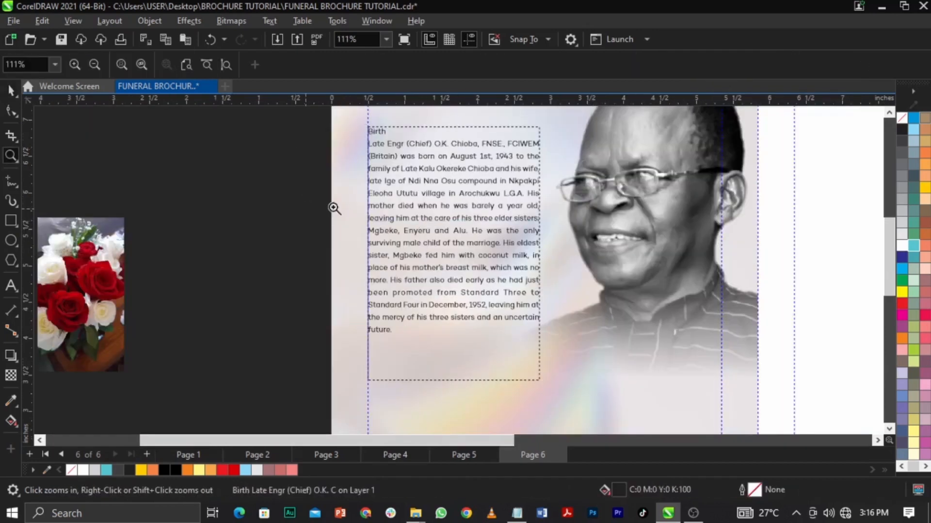
{"action": "left_click_drag", "start_coordinate": [309, 201], "coordinate": [579, 115]}
{"action": "key", "text": "space"}
{"action": "left_click_drag", "start_coordinate": [490, 158], "coordinate": [490, 175]}
{"action": "double_click", "coordinate": [283, 231]}
{"action": "left_click_drag", "start_coordinate": [286, 194], "coordinate": [211, 188]}
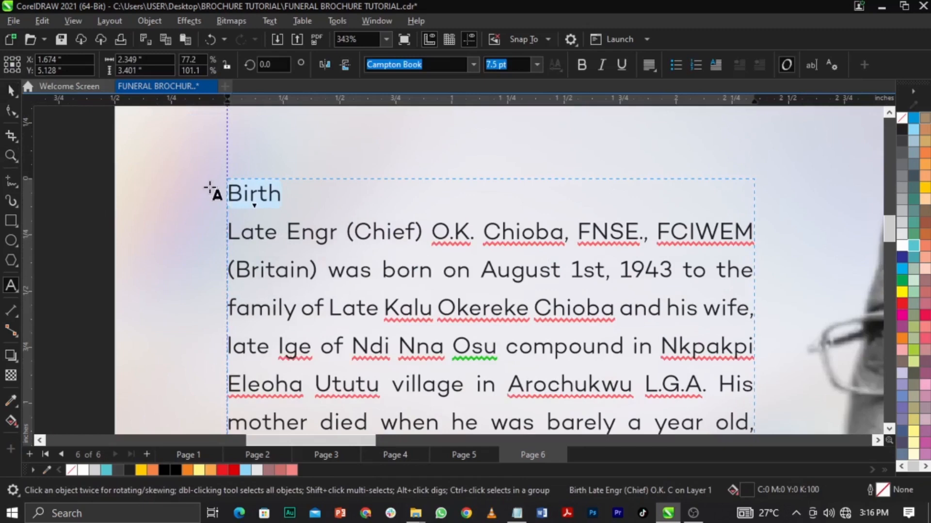
{"action": "key", "text": "BackSpace"}
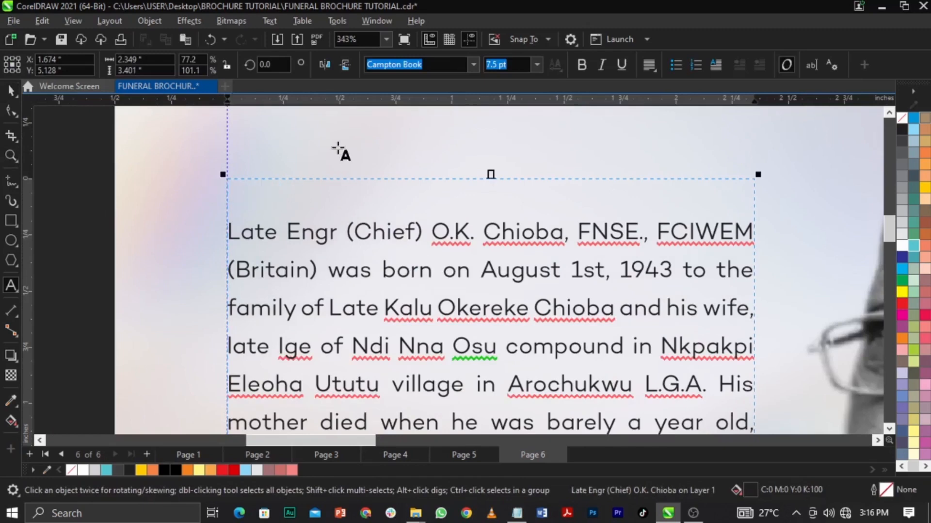
{"action": "key", "text": "Delete"}
Step: Add "Birth" as a separate heading above the biography paragraph and move it a little higher, clear of the frame
{"action": "left_click", "coordinate": [311, 156]}
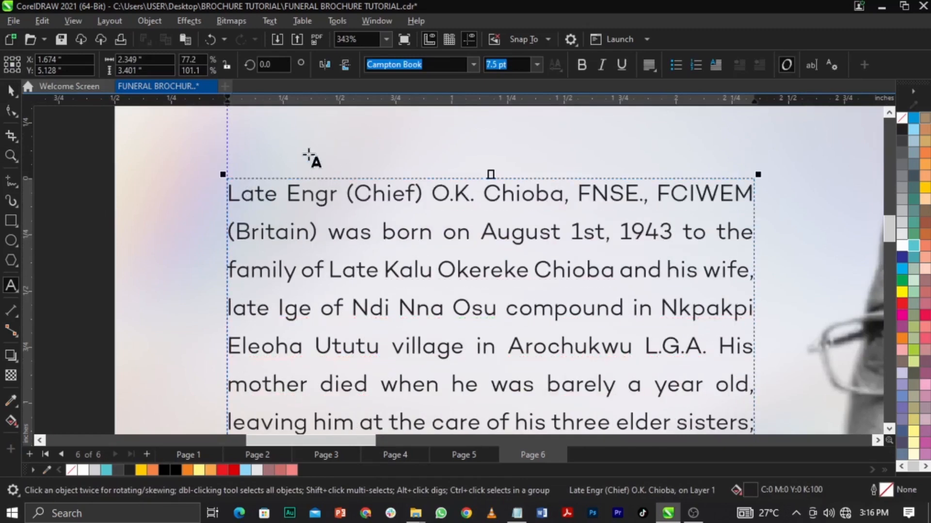
{"action": "type", "text": "Birth"}
{"action": "key", "text": "F3"}
{"action": "key", "text": "F3"}
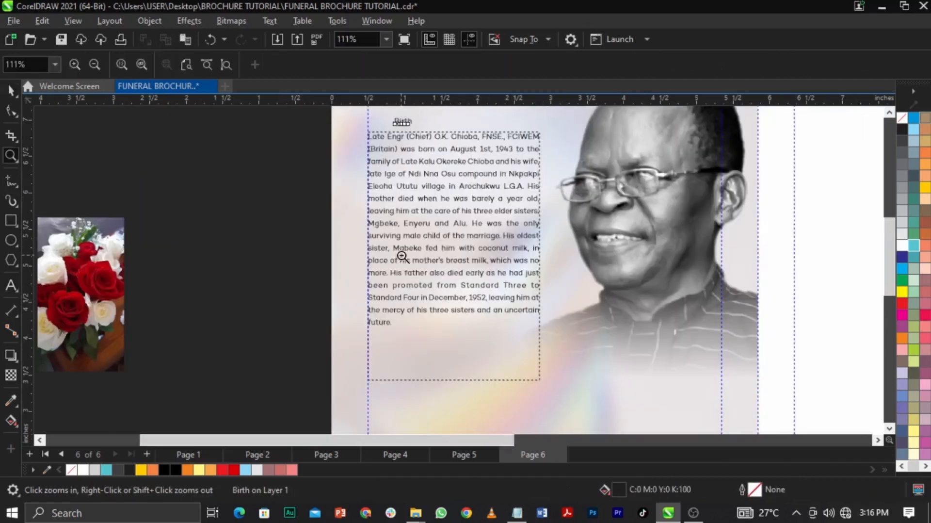
{"action": "left_click_drag", "start_coordinate": [344, 244], "coordinate": [698, 122]}
{"action": "key", "text": "space"}
{"action": "left_click", "coordinate": [98, 249]}
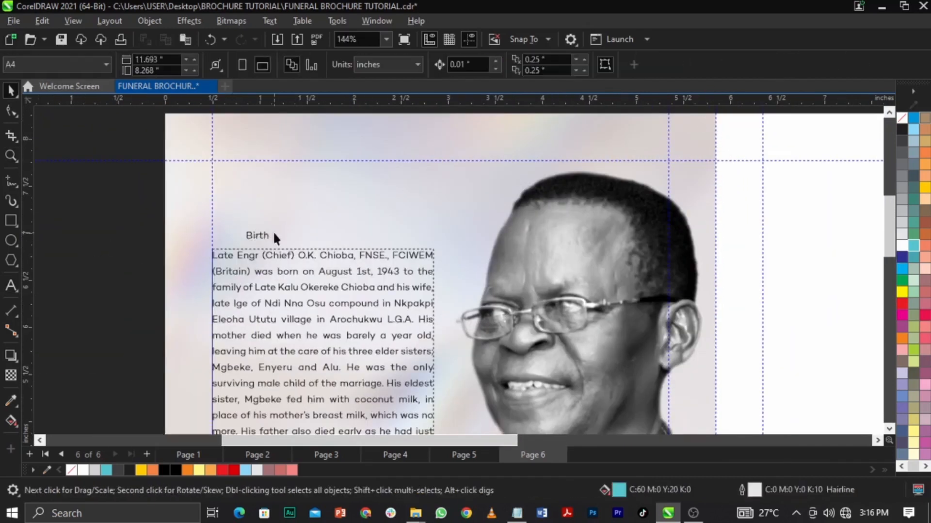
{"action": "left_click_drag", "start_coordinate": [264, 236], "coordinate": [255, 216]}
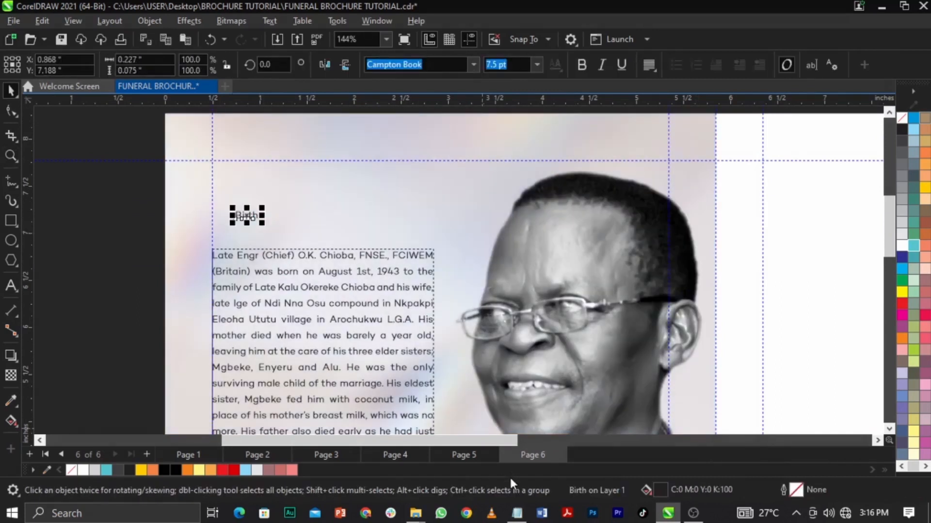
Step: Check the fonts listed at the end of the Notepad file and set the Birth heading's font to Albright free
{"action": "left_click", "coordinate": [518, 513]}
{"action": "scroll", "coordinate": [824, 388], "scroll_direction": "down", "scroll_amount": 12}
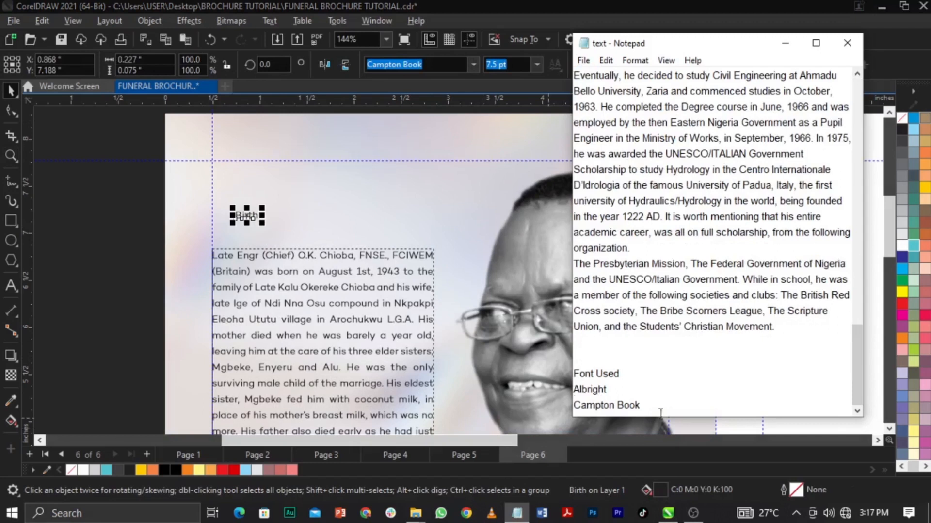
{"action": "left_click", "coordinate": [264, 218]}
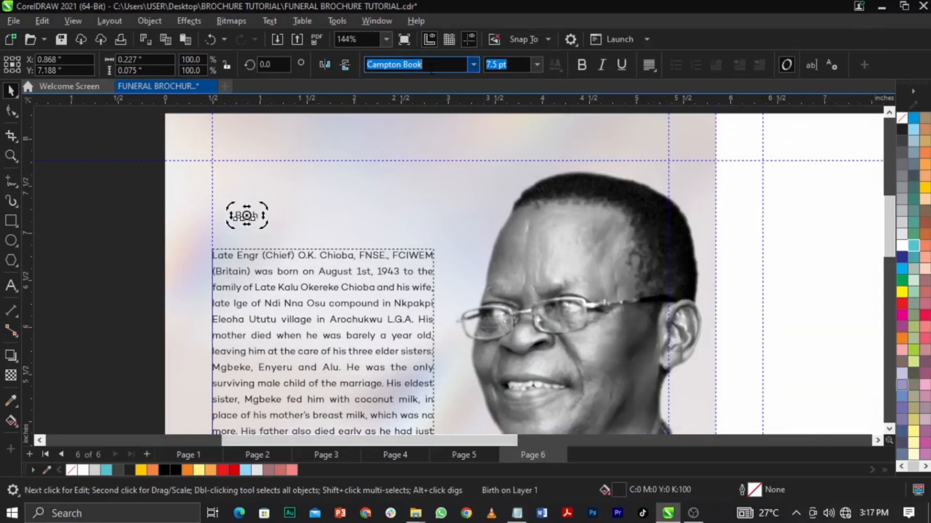
{"action": "type", "text": "Albright free"}
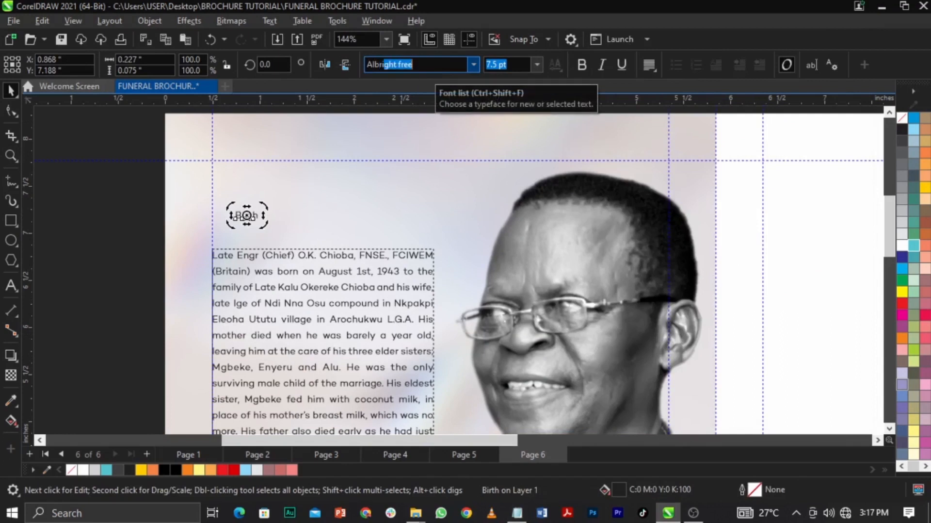
{"action": "key", "text": "Return"}
Step: Enlarge the Birth heading to about 52 pt and move it onto the left margin guide
{"action": "left_click", "coordinate": [235, 213]}
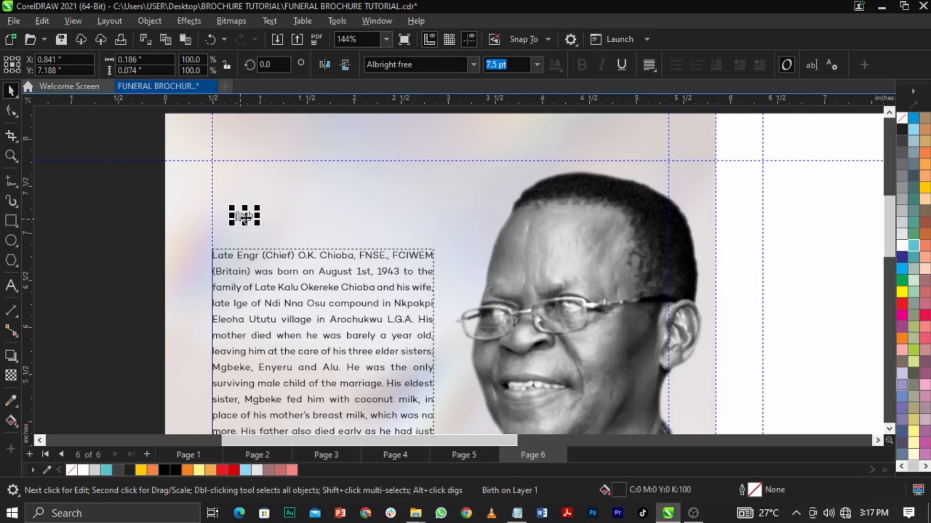
{"action": "left_click_drag", "start_coordinate": [256, 207], "coordinate": [362, 143]}
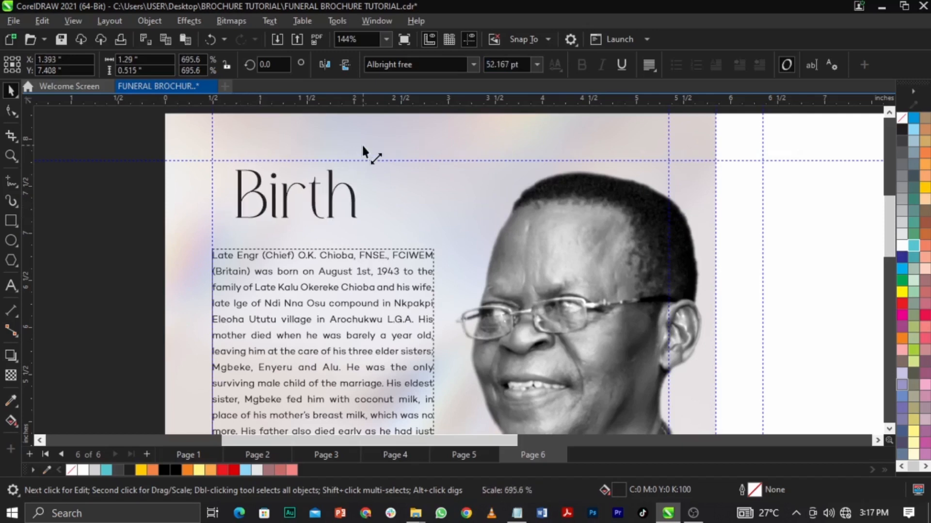
{"action": "left_click_drag", "start_coordinate": [336, 182], "coordinate": [310, 186]}
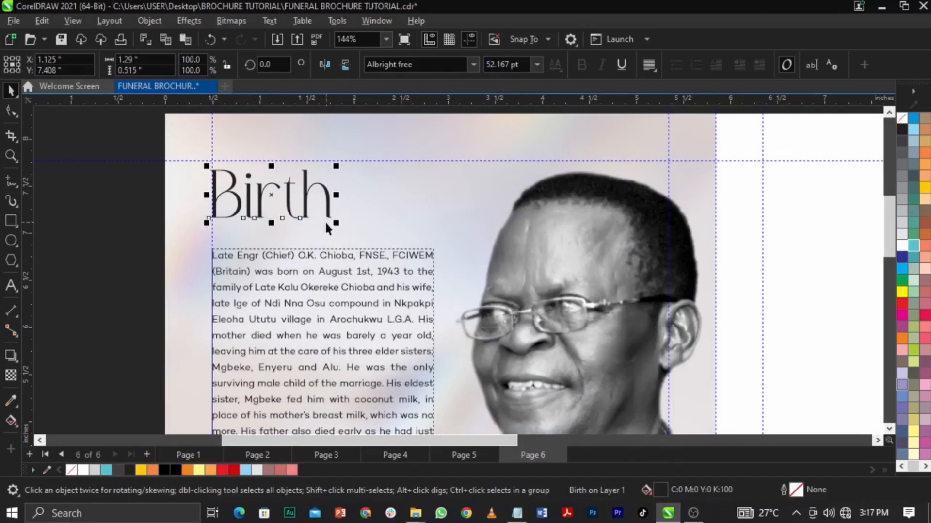
Step: Move the biography paragraph up closer to the Birth heading and align their left edges
{"action": "left_click", "coordinate": [361, 334]}
{"action": "left_click_drag", "start_coordinate": [361, 308], "coordinate": [357, 293]}
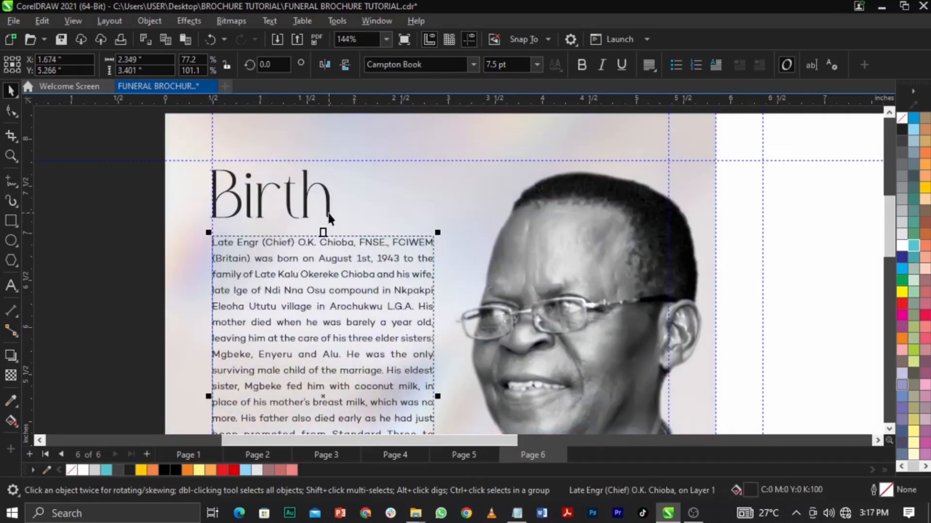
{"action": "left_click", "coordinate": [328, 214], "text": "shift"}
{"action": "key", "text": "l"}
{"action": "left_click", "coordinate": [179, 250]}
Step: Move the Birth heading and biography paragraph together slightly to the right, onto the left margin guide
{"action": "left_click", "coordinate": [329, 209]}
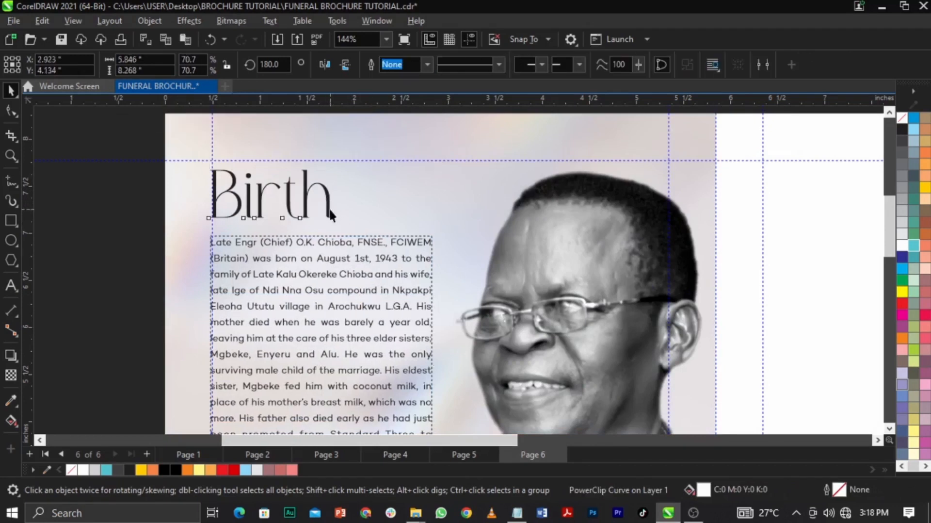
{"action": "left_click", "coordinate": [261, 253], "text": "shift"}
{"action": "key", "text": "F2"}
{"action": "left_click_drag", "start_coordinate": [176, 223], "coordinate": [272, 279]}
{"action": "key", "text": "space"}
{"action": "left_click_drag", "start_coordinate": [446, 264], "coordinate": [459, 265]}
{"action": "key", "text": "F3"}
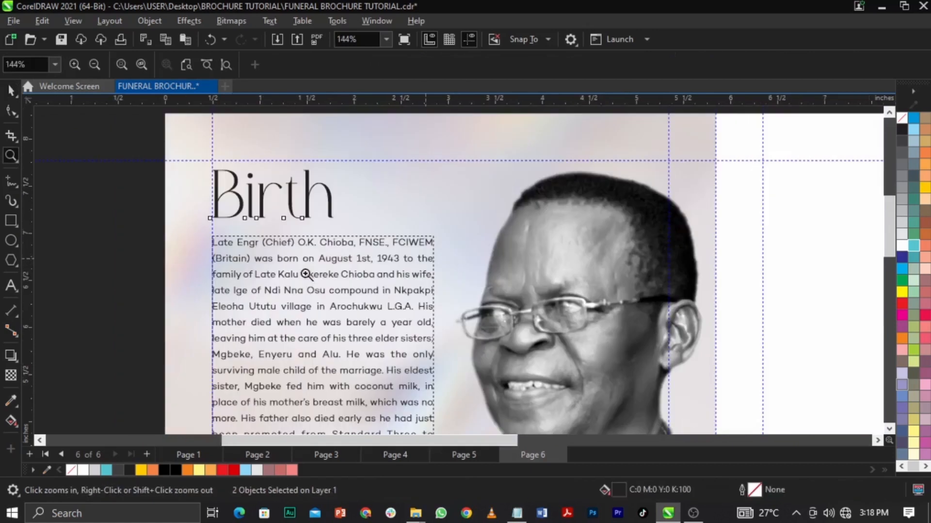
Step: Fill the Birth heading with a muted maroon uniform colour, #714E59
{"action": "left_click", "coordinate": [158, 249]}
{"action": "left_click", "coordinate": [305, 201]}
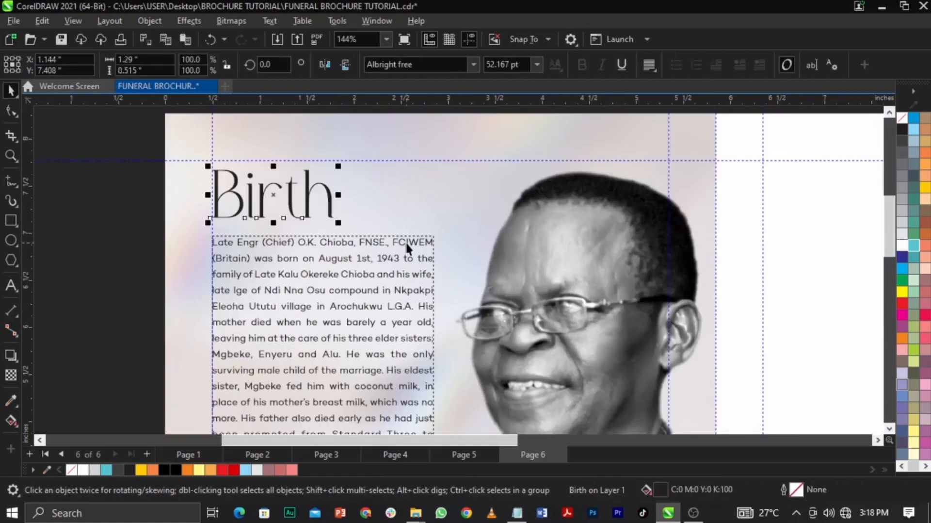
{"action": "double_click", "coordinate": [661, 488]}
{"action": "left_click_drag", "start_coordinate": [534, 73], "coordinate": [770, 59]}
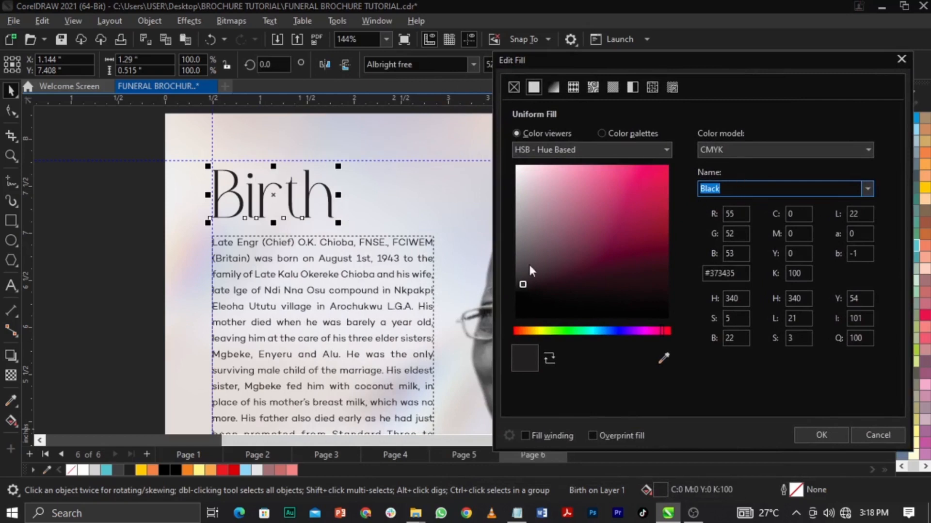
{"action": "left_click_drag", "start_coordinate": [526, 282], "coordinate": [563, 249]}
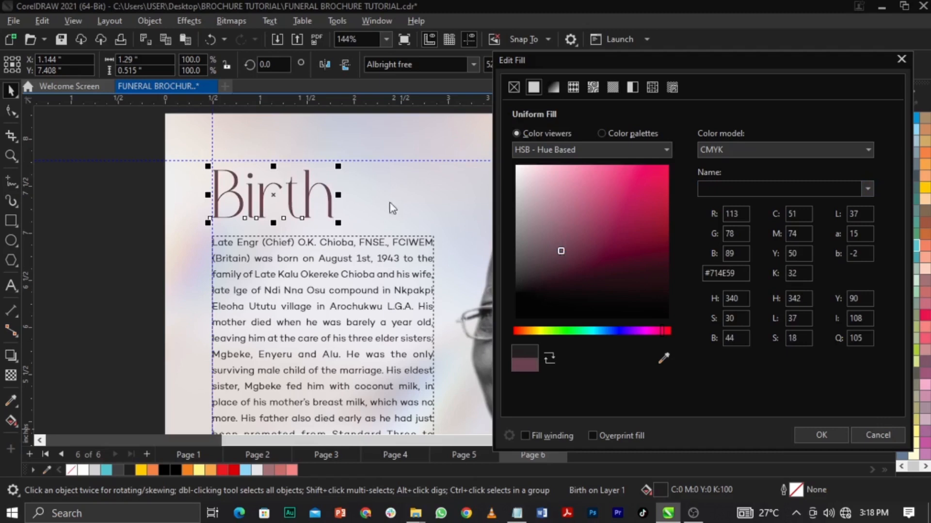
{"action": "left_click", "coordinate": [806, 432]}
{"action": "left_click", "coordinate": [10, 155]}
{"action": "left_click_drag", "start_coordinate": [156, 164], "coordinate": [412, 254]}
{"action": "right_click", "coordinate": [448, 242]}
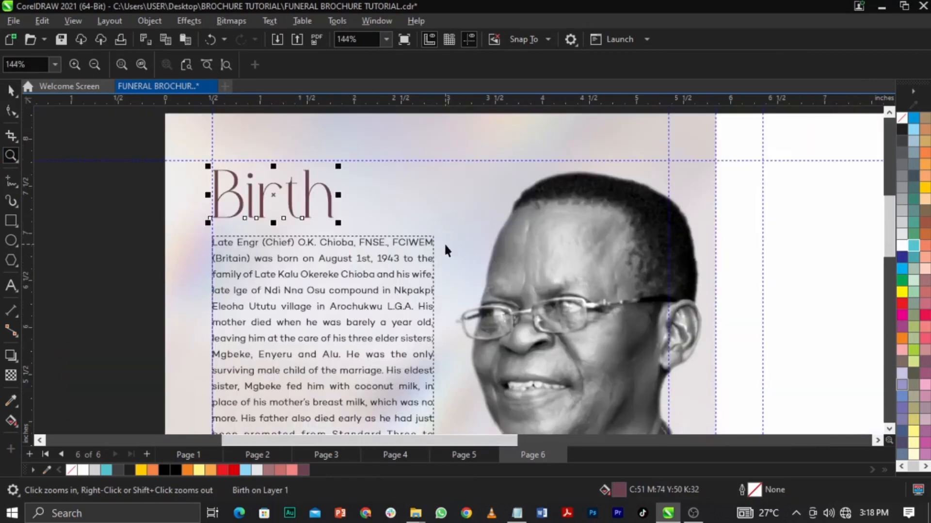
{"action": "key", "text": "space"}
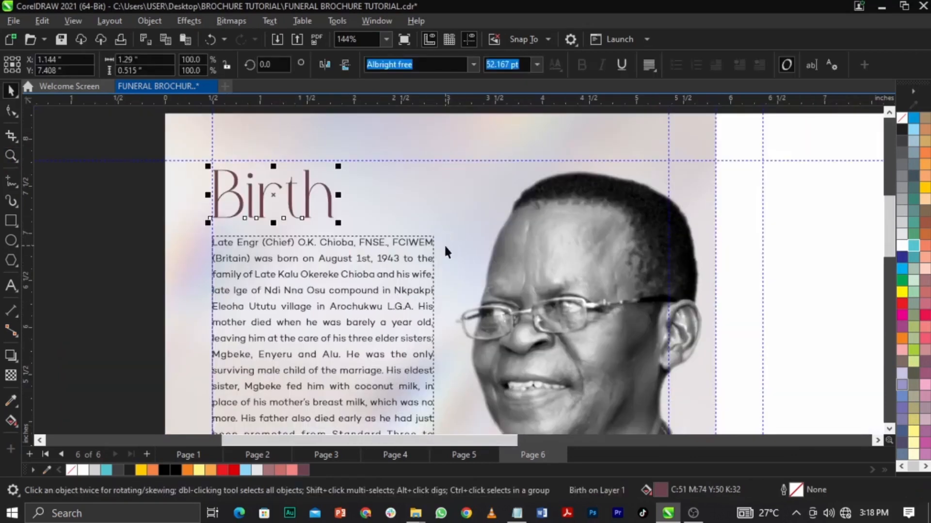
Step: Fill the biography paragraph with the Birth heading's muted maroon, C51 M74 Y50 K32
{"action": "left_click", "coordinate": [392, 328]}
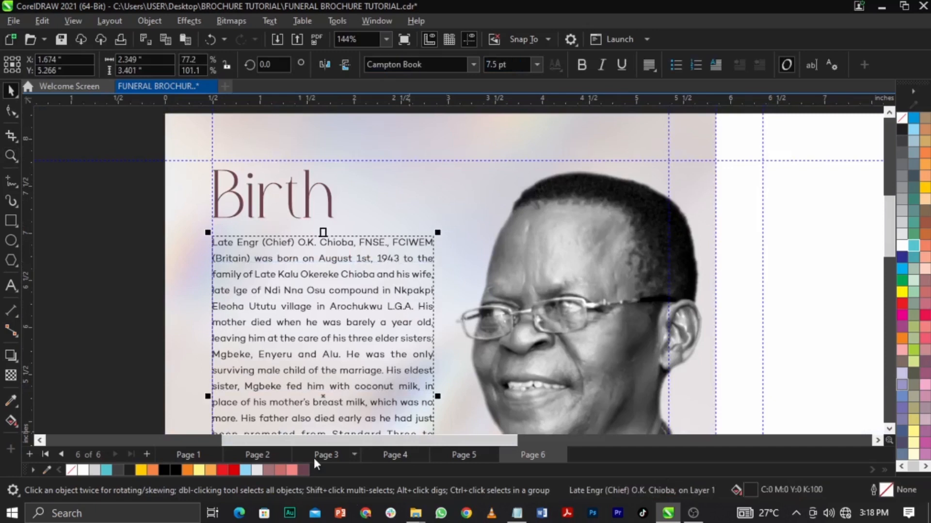
{"action": "left_click", "coordinate": [304, 469]}
{"action": "left_click", "coordinate": [136, 351]}
{"action": "key", "text": "z"}
{"action": "right_click", "coordinate": [507, 218]}
{"action": "left_click_drag", "start_coordinate": [316, 169], "coordinate": [605, 344]}
{"action": "key", "text": "space"}
{"action": "left_click", "coordinate": [437, 242]}
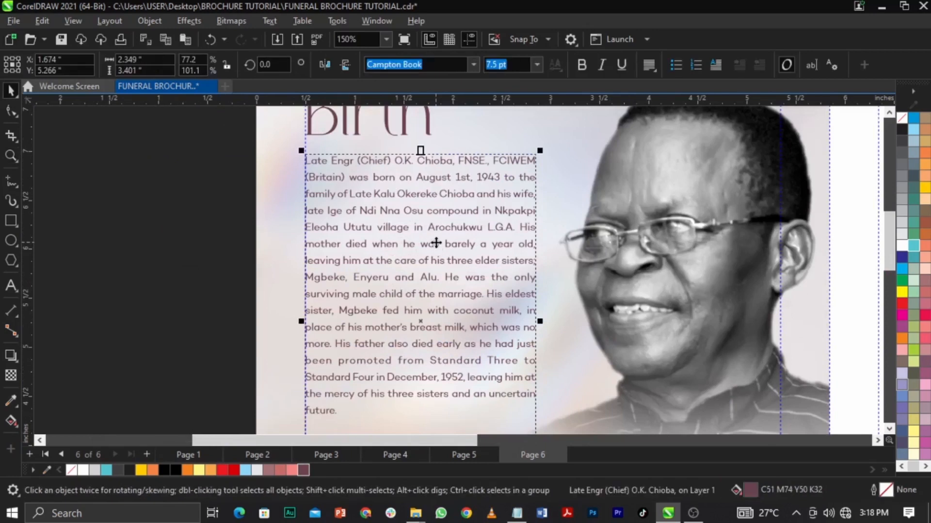
Step: Darken the biography paragraph's uniform fill to the deeper maroon #633F46
{"action": "key", "text": "shift+F11"}
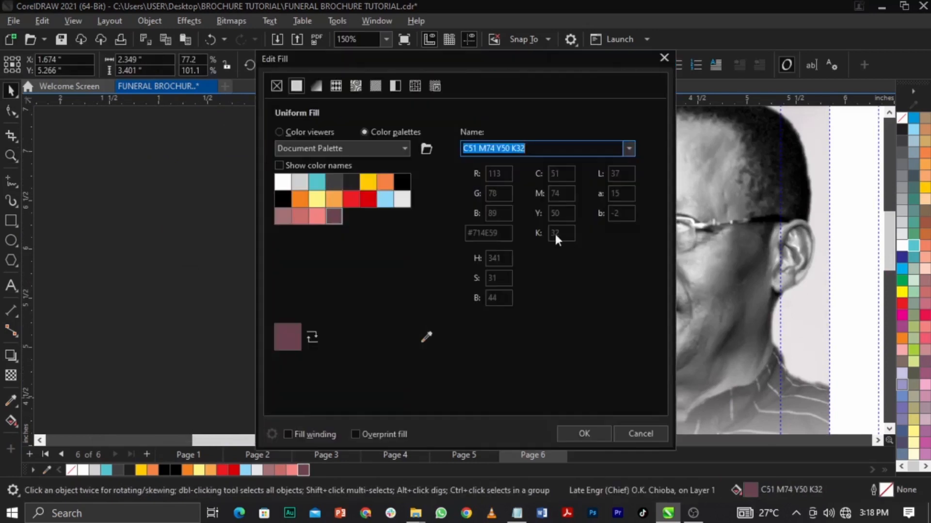
{"action": "left_click", "coordinate": [279, 132]}
{"action": "left_click_drag", "start_coordinate": [423, 60], "coordinate": [628, 68]}
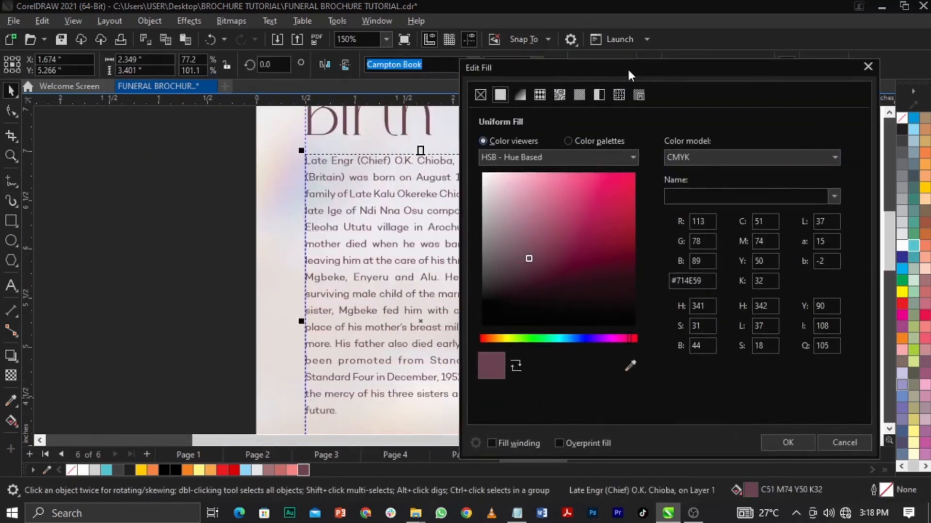
{"action": "left_click_drag", "start_coordinate": [630, 340], "coordinate": [632, 338]}
{"action": "left_click_drag", "start_coordinate": [528, 266], "coordinate": [537, 266]}
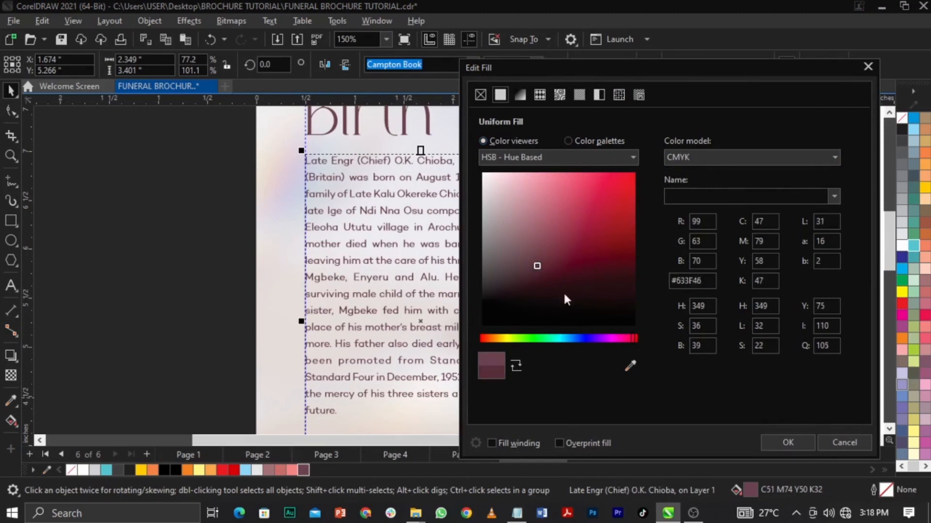
{"action": "left_click", "coordinate": [788, 442]}
Step: Fill the Birth heading with the paragraph's darker maroon, C47 M79 Y58 K47
{"action": "left_click", "coordinate": [430, 129]}
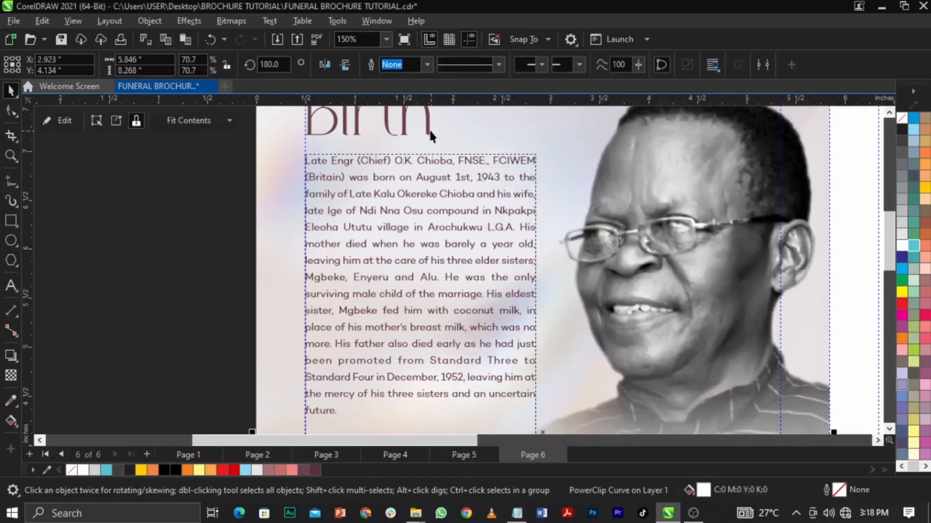
{"action": "left_click", "coordinate": [429, 127]}
{"action": "left_click", "coordinate": [315, 470]}
{"action": "left_click", "coordinate": [229, 377]}
Step: Enlarge the Birth heading slightly to about 55 pt, keeping its left edge on the margin guide
{"action": "key", "text": "z"}
{"action": "scroll", "coordinate": [468, 247], "scroll_direction": "down", "scroll_amount": 2}
{"action": "key", "text": "space"}
{"action": "scroll", "coordinate": [630, 334], "scroll_direction": "up", "scroll_amount": 1}
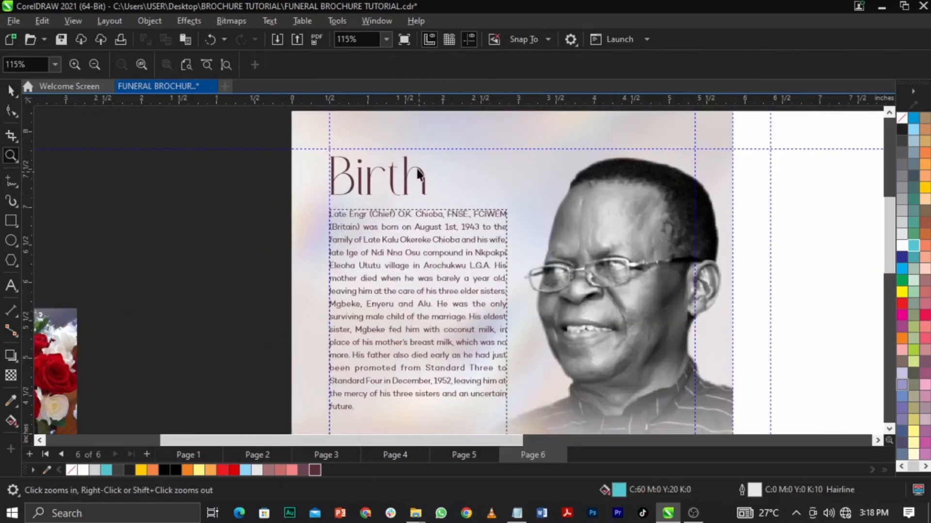
{"action": "left_click", "coordinate": [420, 180]}
{"action": "left_click_drag", "start_coordinate": [429, 198], "coordinate": [435, 204]}
Step: Shorten the biography paragraph's text frame from below to a height of about 2.82 inches
{"action": "left_click", "coordinate": [461, 262]}
{"action": "key", "text": "z"}
{"action": "scroll", "coordinate": [487, 228], "scroll_direction": "down", "scroll_amount": 1}
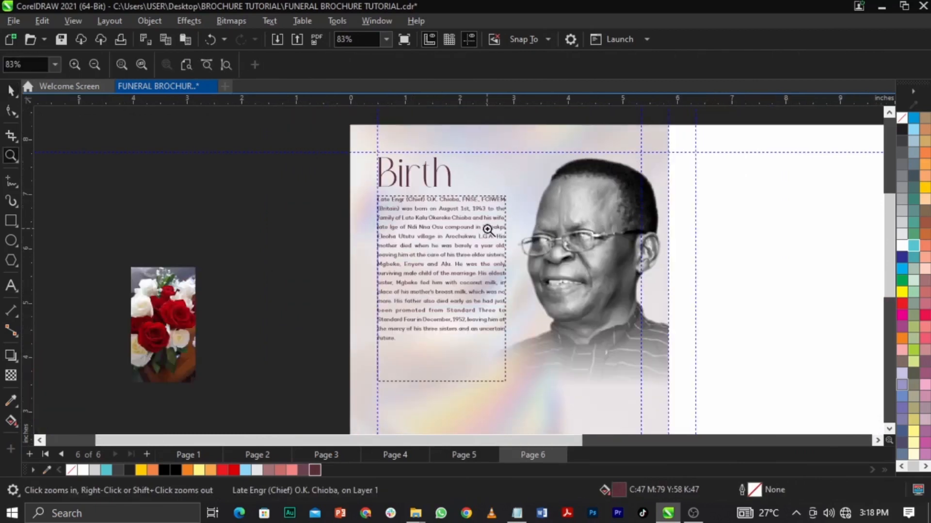
{"action": "key", "text": "space"}
{"action": "left_click_drag", "start_coordinate": [440, 385], "coordinate": [441, 353]}
Step: Add a drop cap to the start of the biography paragraph
{"action": "key", "text": "z"}
{"action": "left_click_drag", "start_coordinate": [308, 183], "coordinate": [605, 287]}
{"action": "key", "text": "space"}
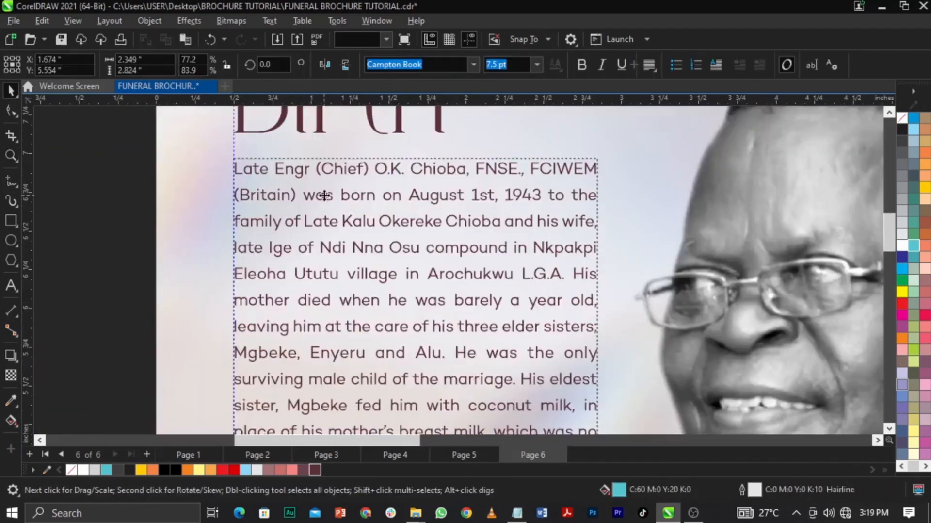
{"action": "double_click", "coordinate": [324, 194]}
{"action": "left_click_drag", "start_coordinate": [243, 170], "coordinate": [226, 175]}
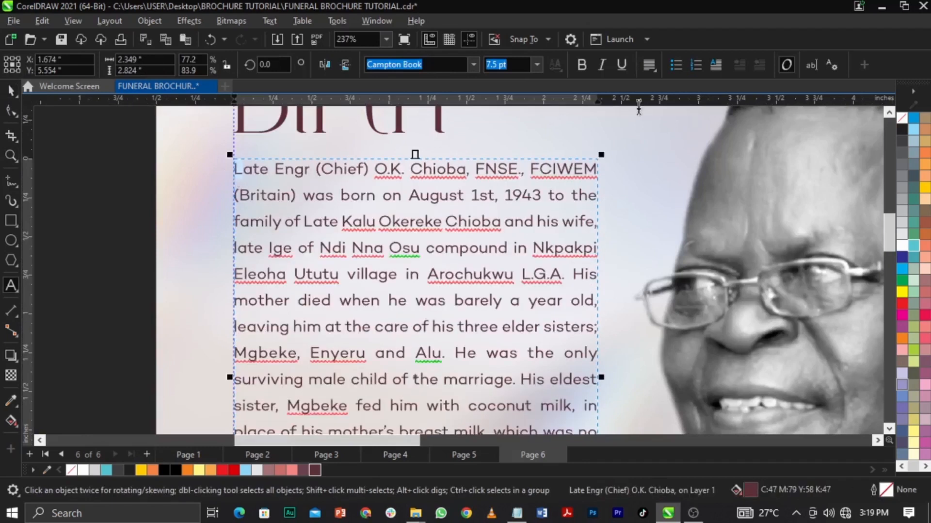
{"action": "left_click", "coordinate": [711, 68]}
{"action": "left_click", "coordinate": [417, 262]}
{"action": "key", "text": "ctrl+space"}
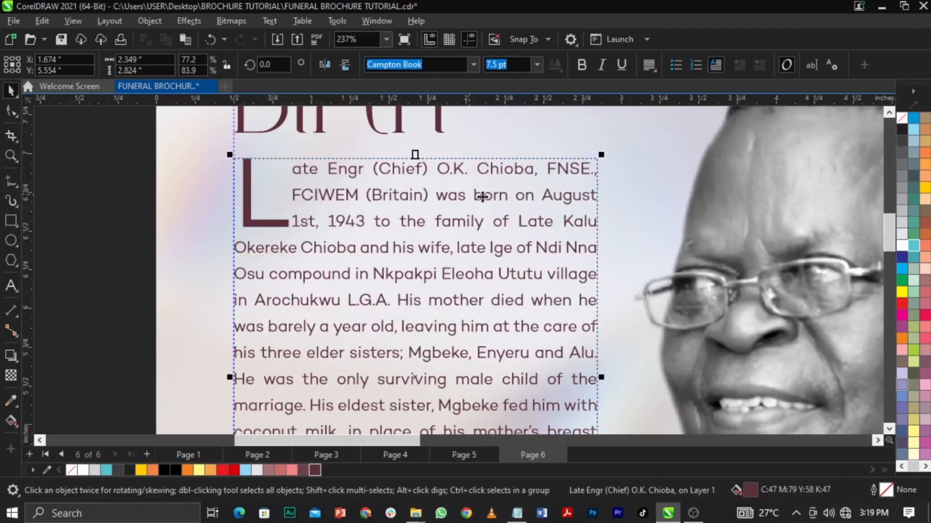
Step: Duplicate the biography paragraph and place the copy below the portrait, against the page's right and bottom margin guides
{"action": "scroll", "coordinate": [478, 196], "scroll_direction": "down", "scroll_amount": 3}
{"action": "key", "text": "z"}
{"action": "left_click_drag", "start_coordinate": [311, 159], "coordinate": [702, 425]}
{"action": "key", "text": "space"}
{"action": "key", "text": "z"}
{"action": "key", "text": "F3"}
{"action": "key", "text": "space"}
{"action": "key", "text": "space"}
{"action": "key", "text": "F3"}
{"action": "key", "text": "space"}
{"action": "key", "text": "space"}
{"action": "key", "text": "space"}
{"action": "left_click", "coordinate": [313, 208]}
{"action": "left_click_drag", "start_coordinate": [313, 208], "coordinate": [400, 332]}
{"action": "left_click", "coordinate": [496, 427]}
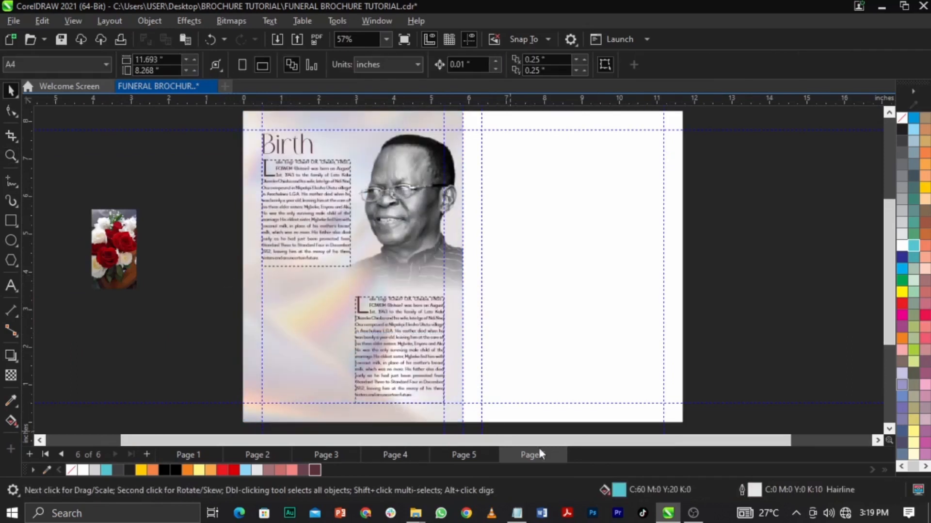
Step: Switch to Notepad and copy the Education heading with its first paragraph, ending at "without teeth"
{"action": "left_click", "coordinate": [517, 512]}
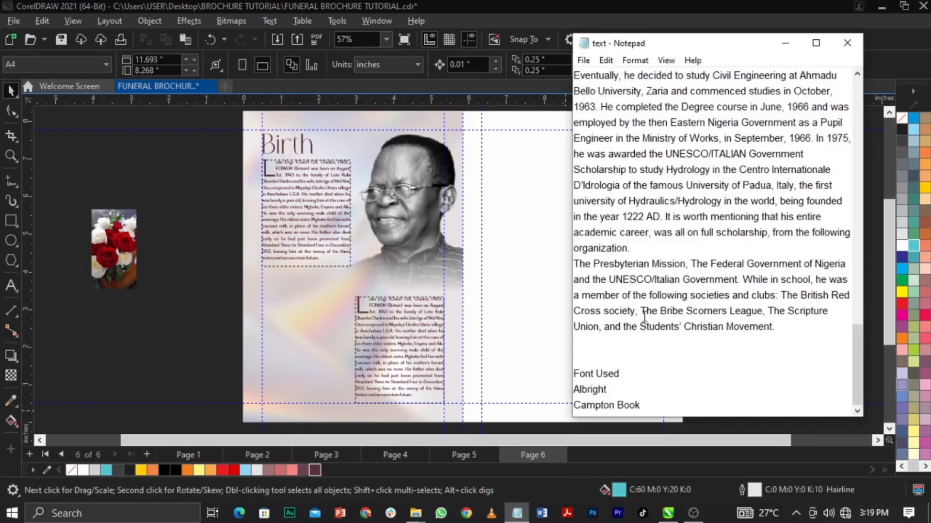
{"action": "scroll", "coordinate": [643, 315], "scroll_direction": "up", "scroll_amount": 12}
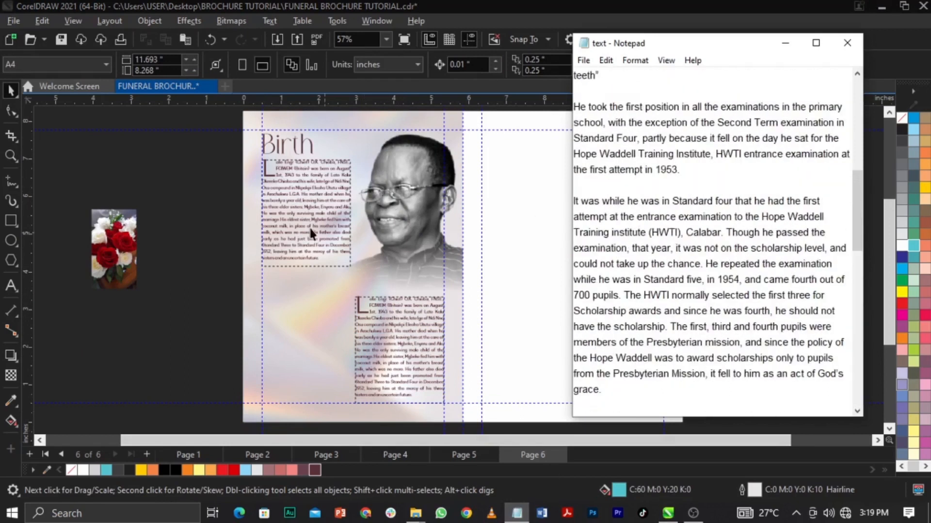
{"action": "scroll", "coordinate": [653, 197], "scroll_direction": "up", "scroll_amount": 8}
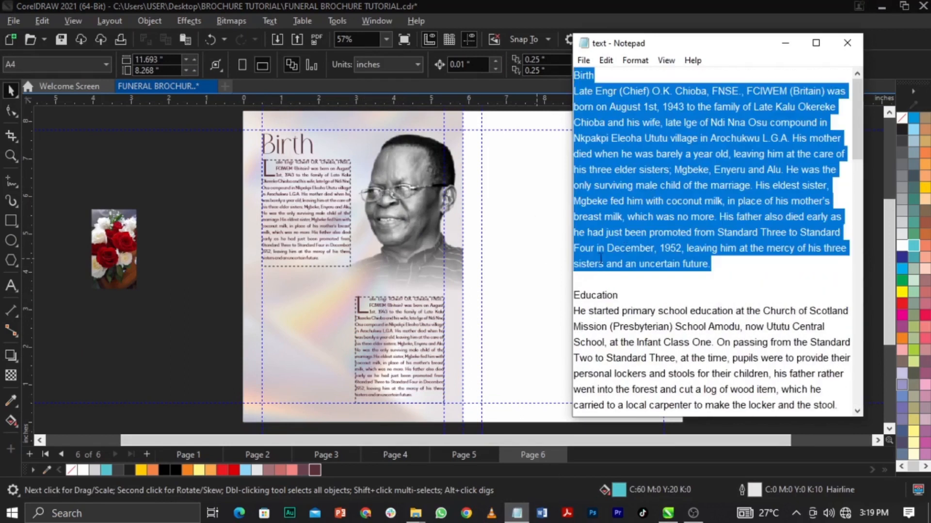
{"action": "left_click_drag", "start_coordinate": [576, 294], "coordinate": [693, 141]}
{"action": "scroll", "coordinate": [688, 160], "scroll_direction": "up", "scroll_amount": 5}
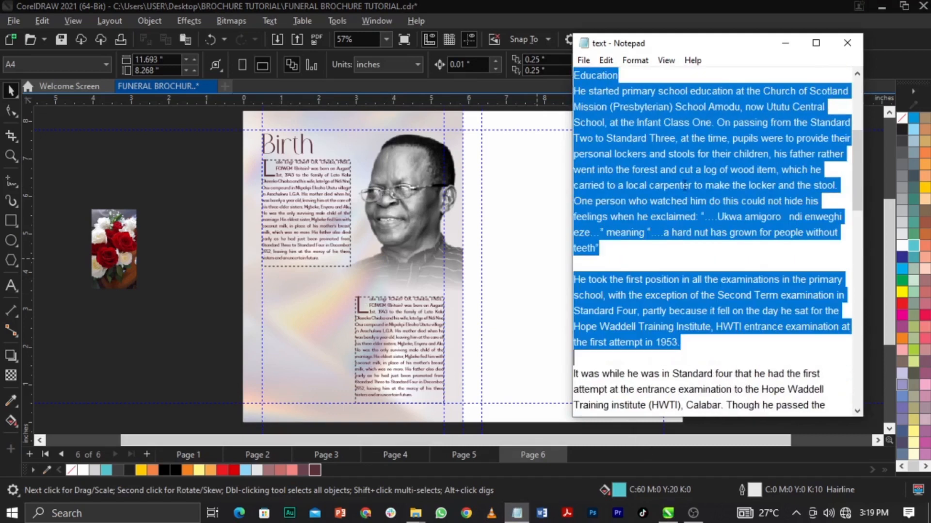
{"action": "left_click", "coordinate": [677, 254], "text": "shift"}
Step: Switch back to CorelDRAW and replace the duplicated paragraph's text with the copied Education text
{"action": "double_click", "coordinate": [388, 306]}
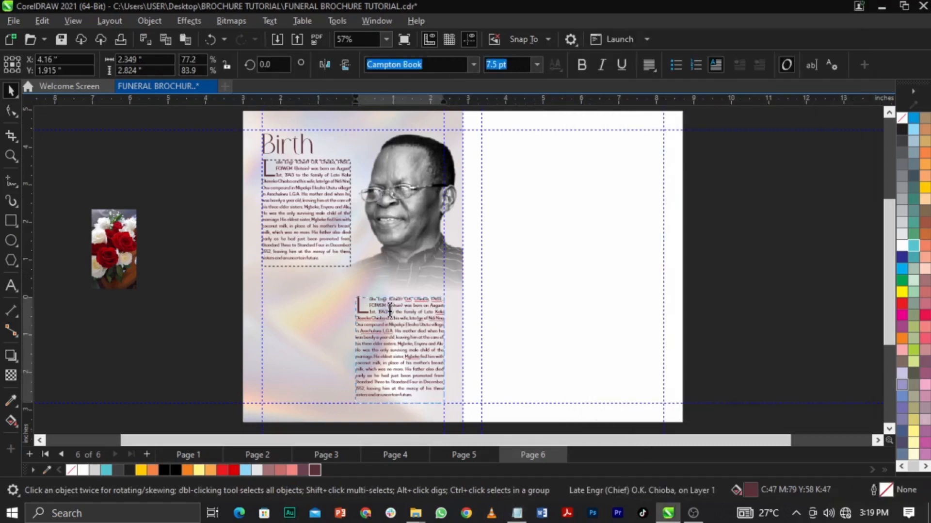
{"action": "key", "text": "Delete"}
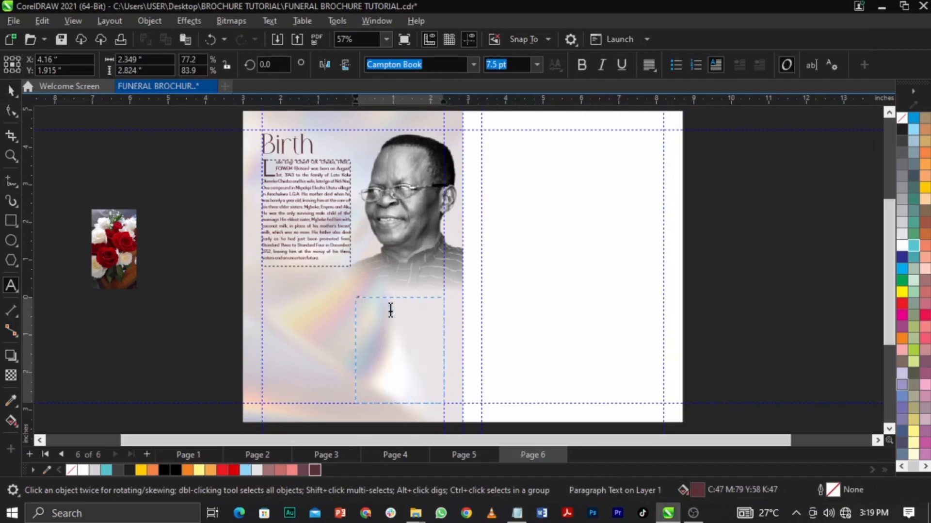
{"action": "key", "text": "ctrl+v"}
Step: Remove the drop cap from the Education text frame
{"action": "key", "text": "z"}
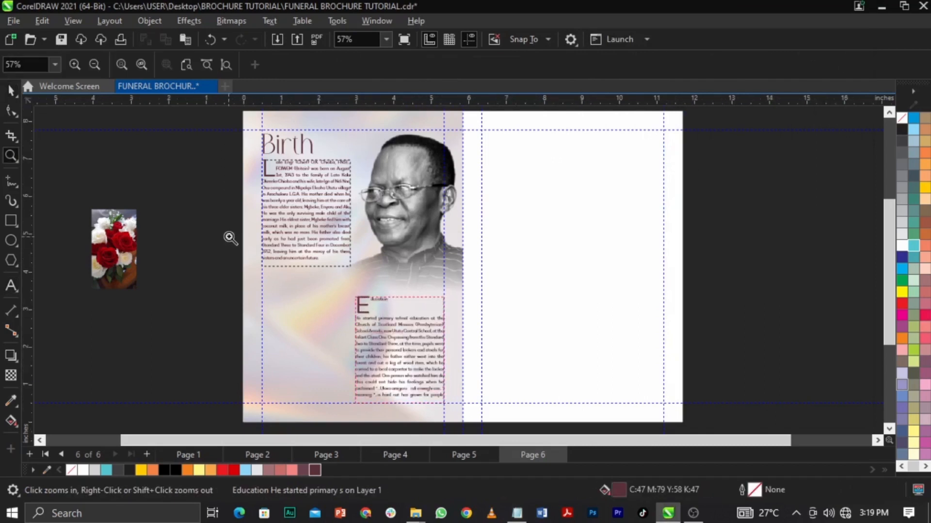
{"action": "left_click", "coordinate": [480, 397]}
{"action": "key", "text": "space"}
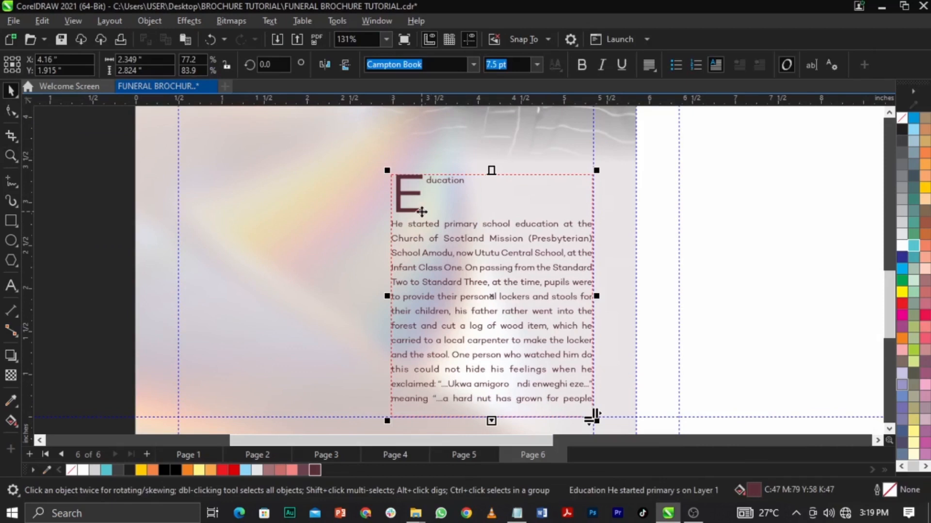
{"action": "scroll", "coordinate": [401, 301], "scroll_direction": "down", "scroll_amount": 2}
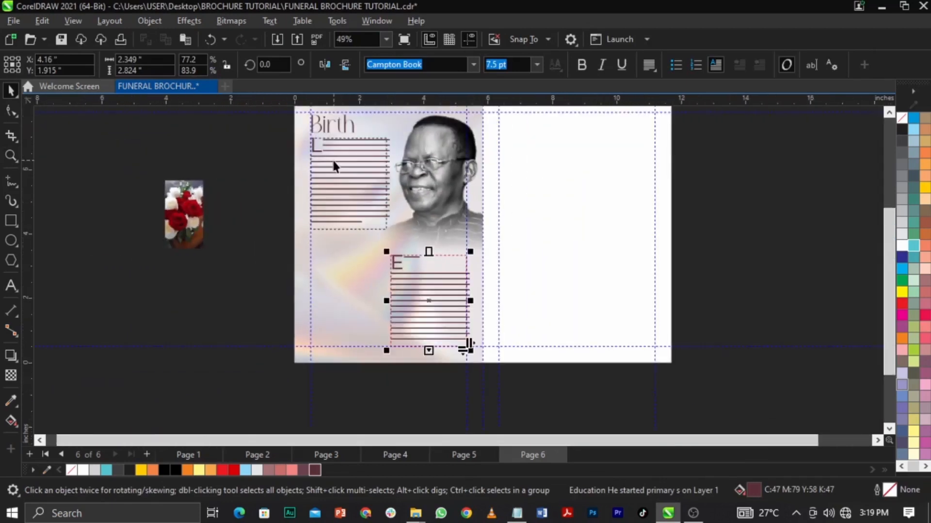
{"action": "scroll", "coordinate": [435, 319], "scroll_direction": "up", "scroll_amount": 2}
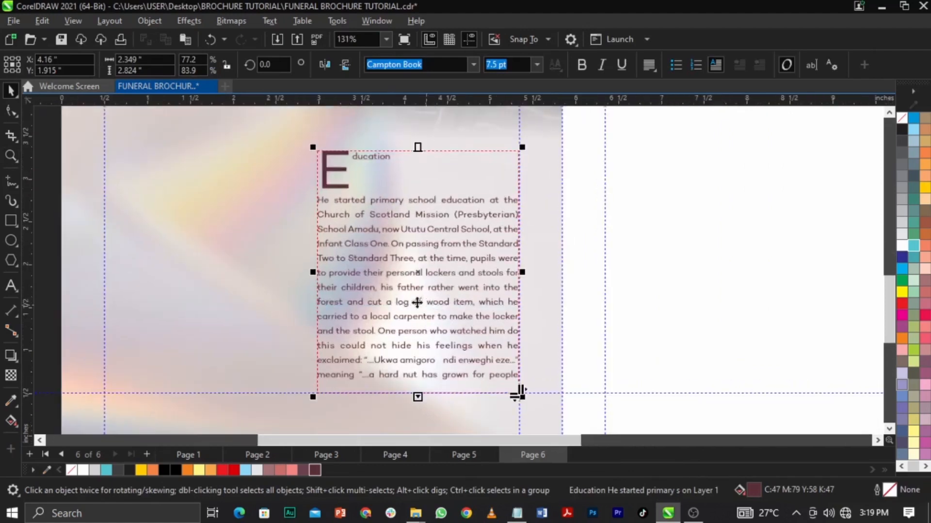
{"action": "left_click", "coordinate": [718, 65]}
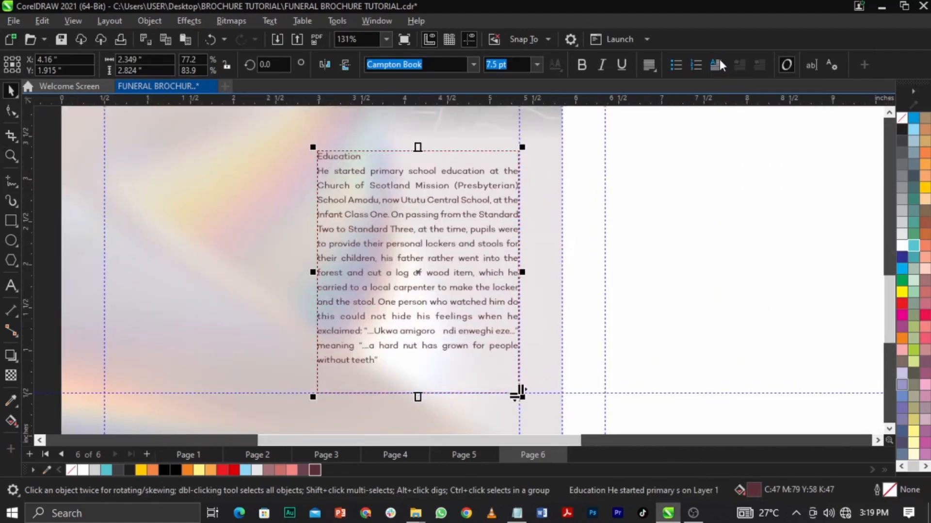
Step: Copy the word Education from the text frame's first line, then delete it and the empty line
{"action": "scroll", "coordinate": [315, 158], "scroll_direction": "up", "scroll_amount": 1}
{"action": "double_click", "coordinate": [413, 159]}
{"action": "left_click_drag", "start_coordinate": [414, 159], "coordinate": [299, 159]}
{"action": "key", "text": "ctrl+c"}
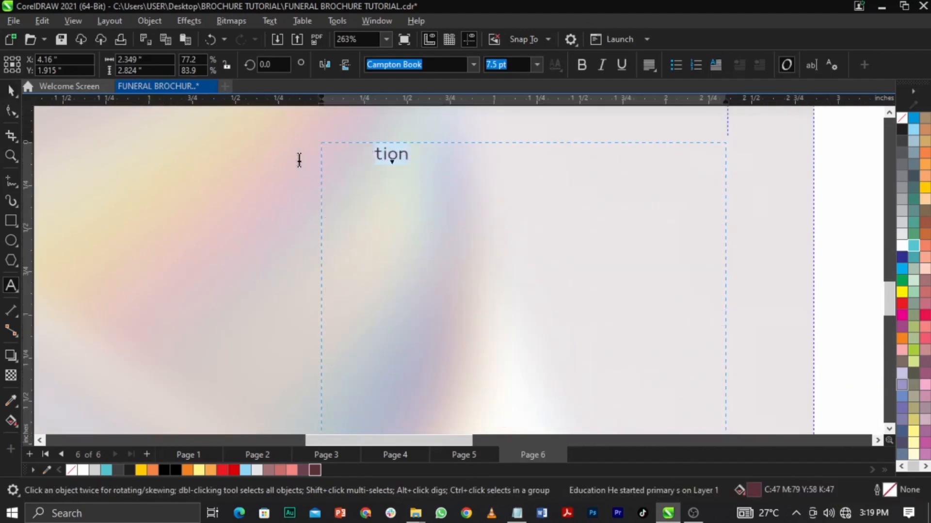
{"action": "key", "text": "Delete"}
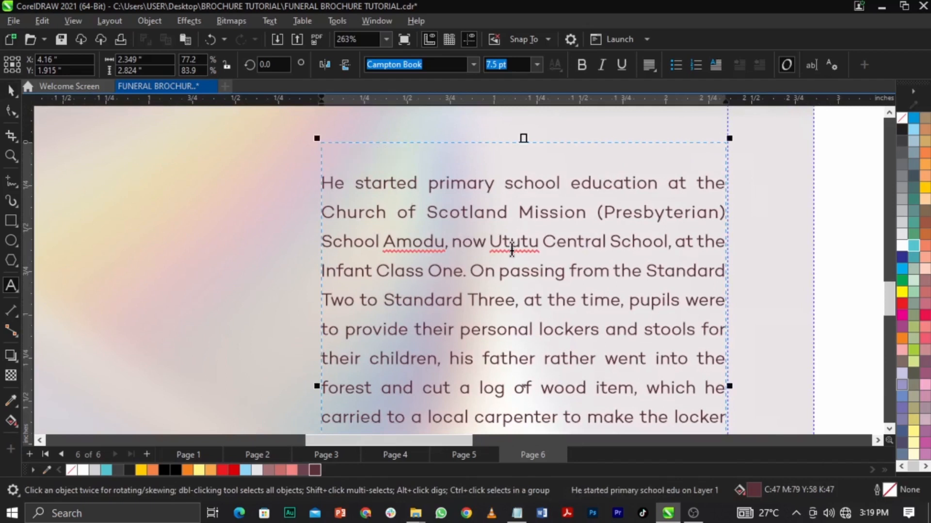
{"action": "key", "text": "Delete"}
Step: Paste Education as a separate heading above its paragraph and shorten the paragraph's frame to its last line
{"action": "scroll", "coordinate": [520, 253], "scroll_direction": "down", "scroll_amount": 1}
{"action": "left_click", "coordinate": [453, 166]}
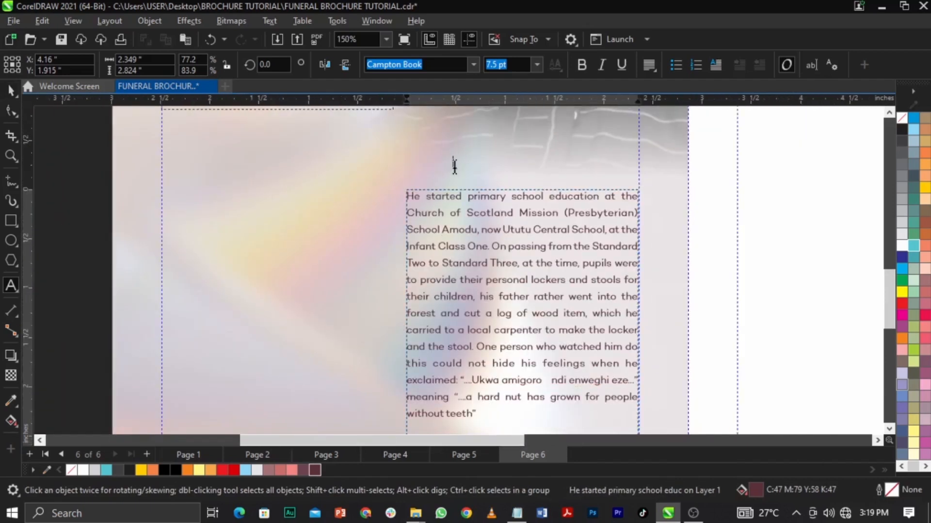
{"action": "key", "text": "ctrl+v"}
{"action": "key", "text": "ctrl+space"}
{"action": "scroll", "coordinate": [460, 272], "scroll_direction": "down", "scroll_amount": 1}
{"action": "left_click", "coordinate": [481, 336]}
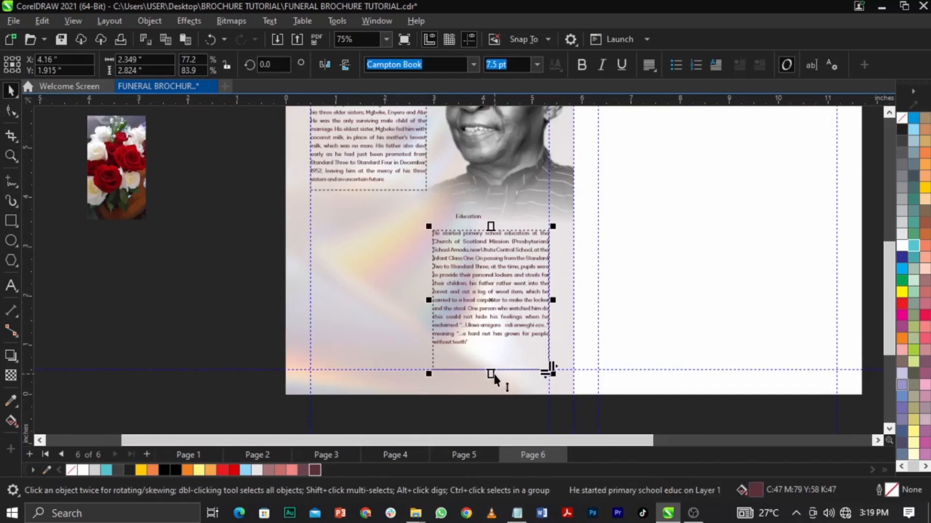
Step: Set the Education heading's font to Albright free
{"action": "key", "text": "z"}
{"action": "left_click_drag", "start_coordinate": [345, 304], "coordinate": [650, 158]}
{"action": "key", "text": "space"}
{"action": "left_click", "coordinate": [389, 251]}
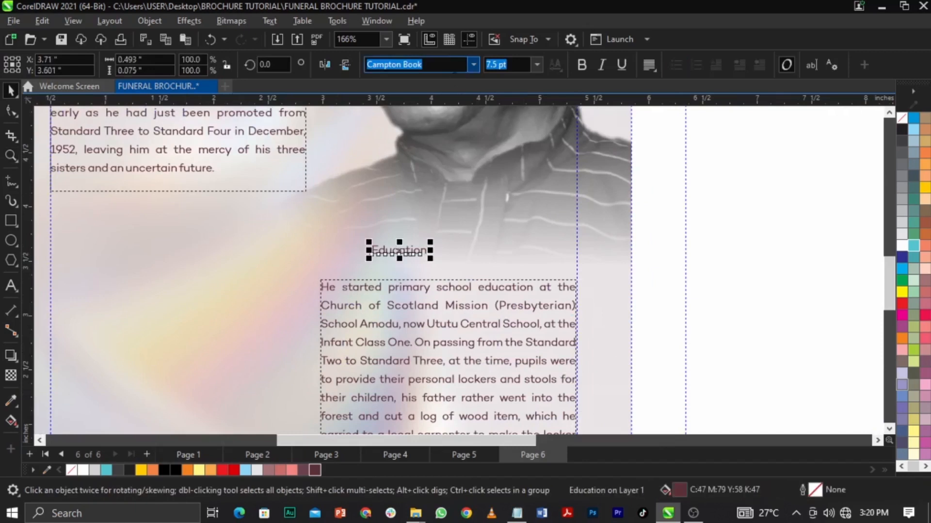
{"action": "type", "text": "Alr"}
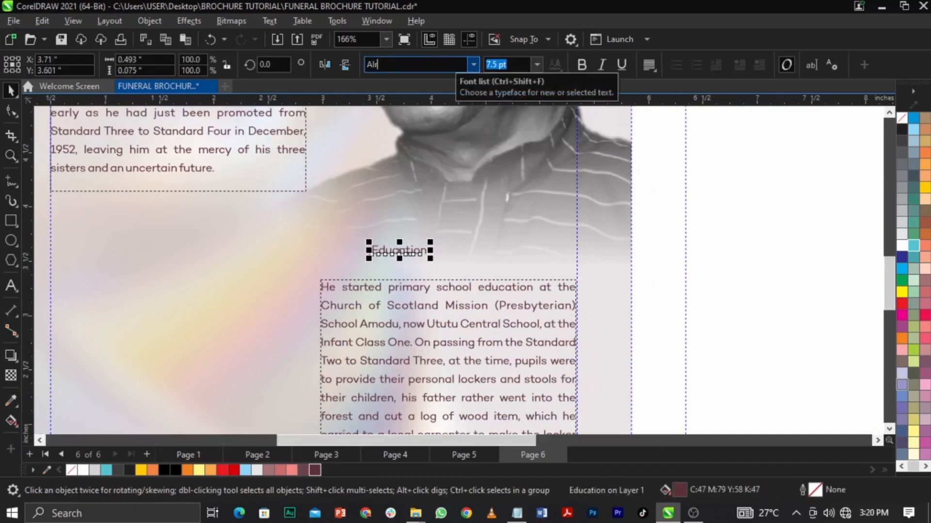
{"action": "type", "text": "b"}
{"action": "key", "text": "Return"}
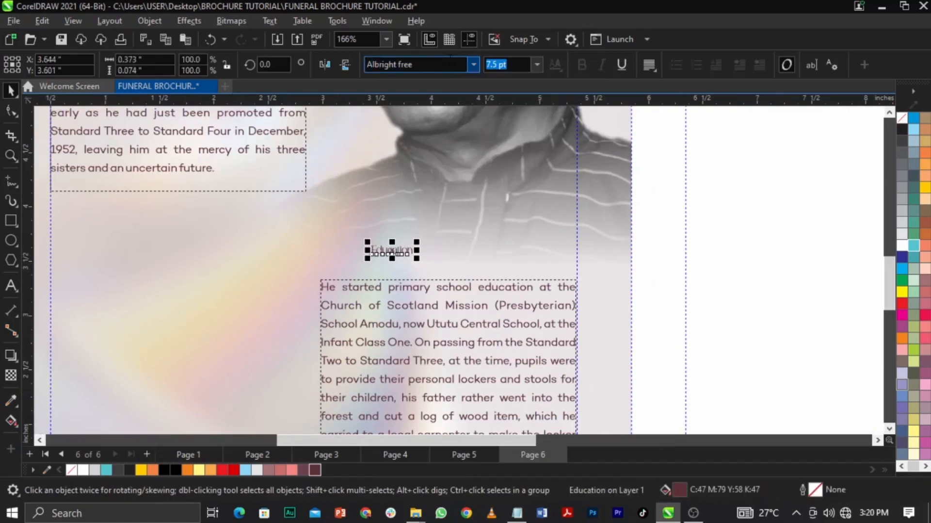
{"action": "right_click", "coordinate": [450, 64]}
{"action": "left_click", "coordinate": [402, 252]}
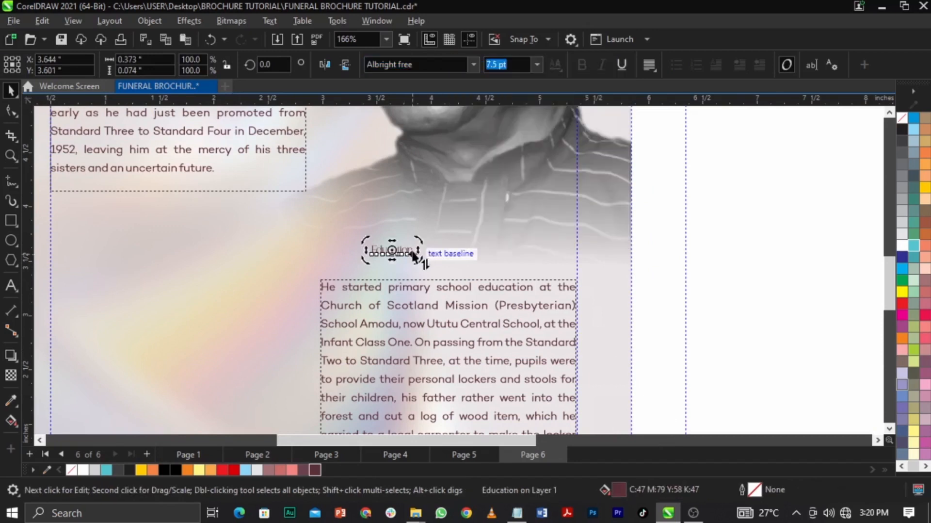
{"action": "left_click", "coordinate": [390, 250]}
Step: Copy the Birth heading's font size of 55.094 pt and apply it to the Education heading
{"action": "key", "text": "z"}
{"action": "right_click", "coordinate": [471, 289]}
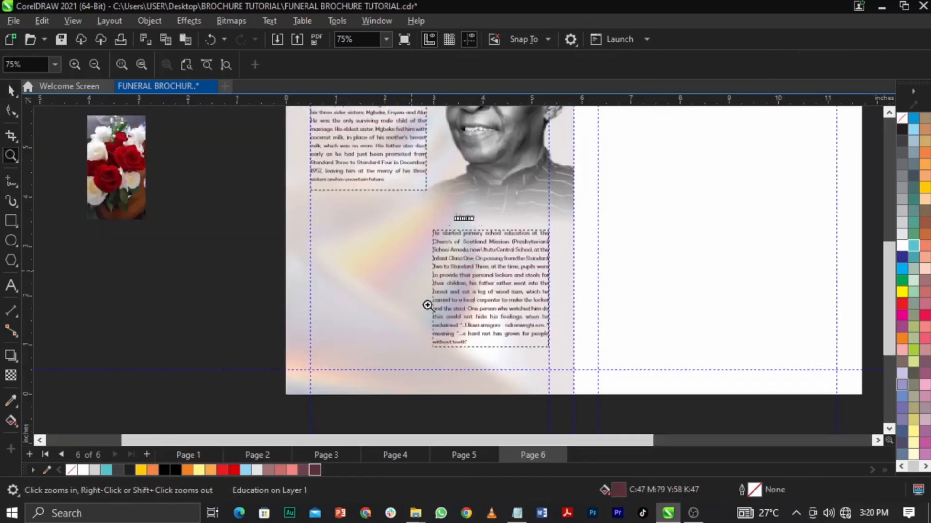
{"action": "right_click", "coordinate": [431, 287]}
{"action": "left_click_drag", "start_coordinate": [334, 127], "coordinate": [571, 297]}
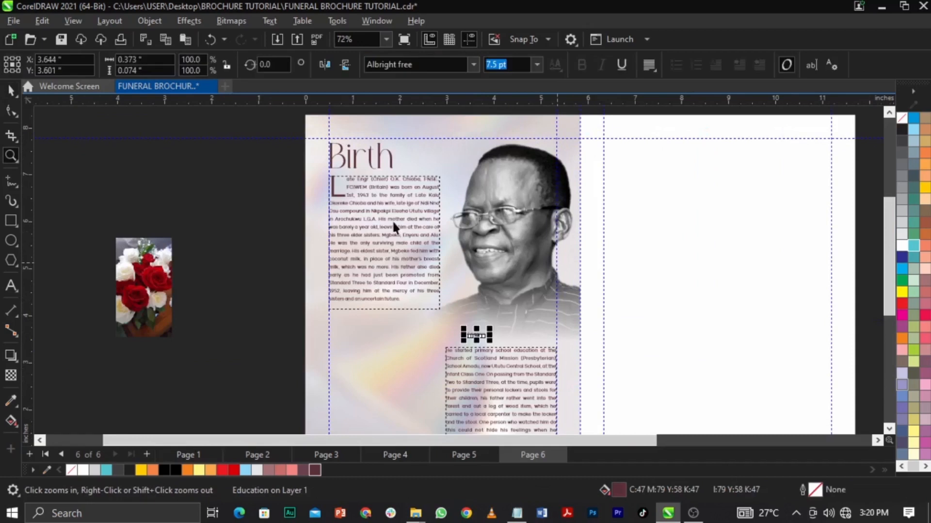
{"action": "left_click", "coordinate": [397, 192]}
{"action": "left_click", "coordinate": [377, 160]}
{"action": "left_click", "coordinate": [378, 157]}
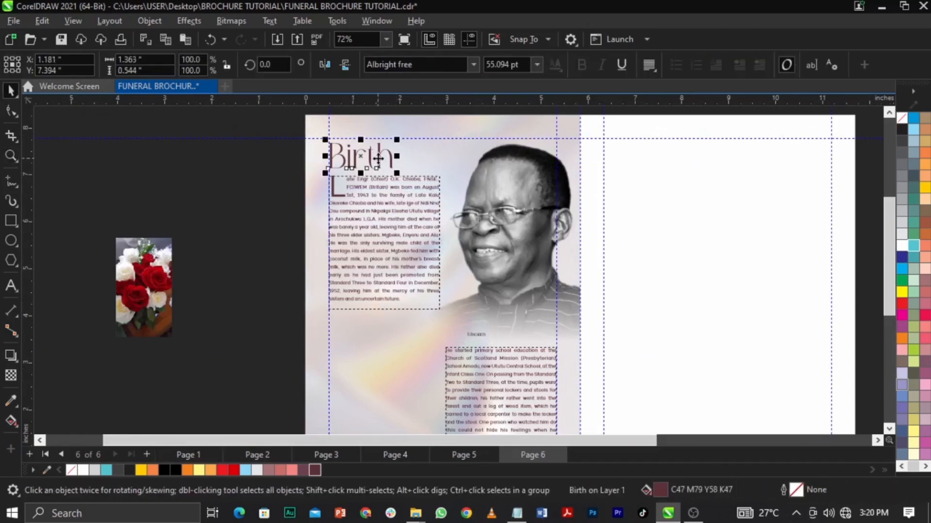
{"action": "left_click", "coordinate": [524, 65]}
{"action": "key", "text": "ctrl+c"}
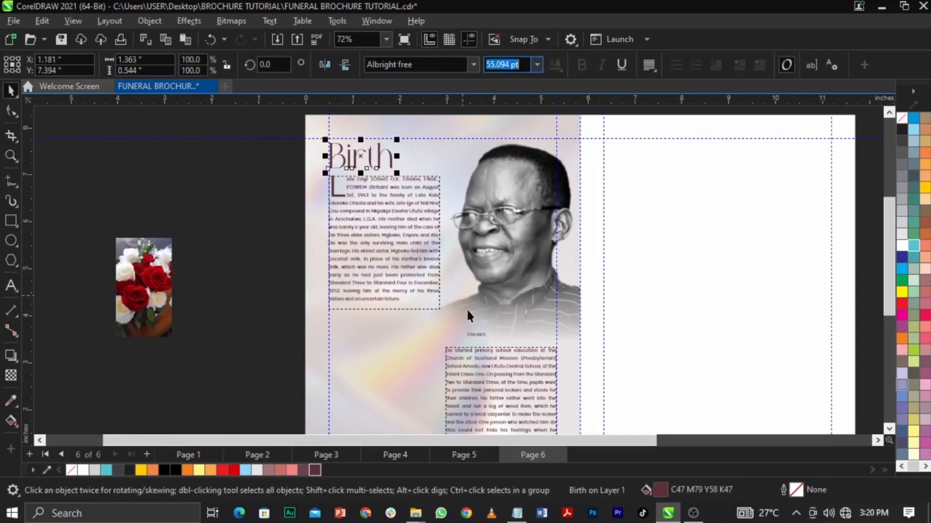
{"action": "left_click", "coordinate": [474, 335]}
{"action": "left_click", "coordinate": [523, 67]}
{"action": "key", "text": "ctrl+v"}
{"action": "key", "text": "Return"}
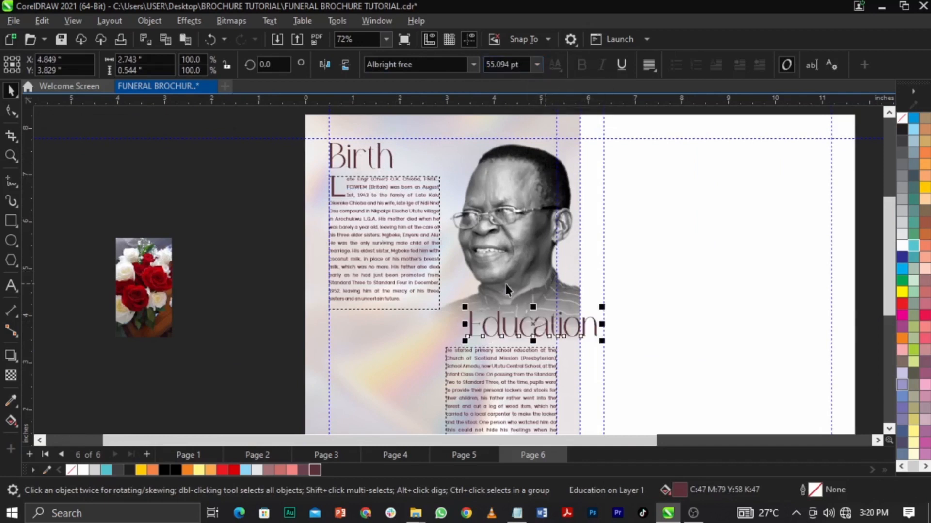
Step: Align the Education heading with its paragraph's left edge just above the frame and scale it down to about 41 pt
{"action": "key", "text": "z"}
{"action": "left_click_drag", "start_coordinate": [304, 269], "coordinate": [684, 392]}
{"action": "key", "text": "space"}
{"action": "left_click", "coordinate": [646, 257]}
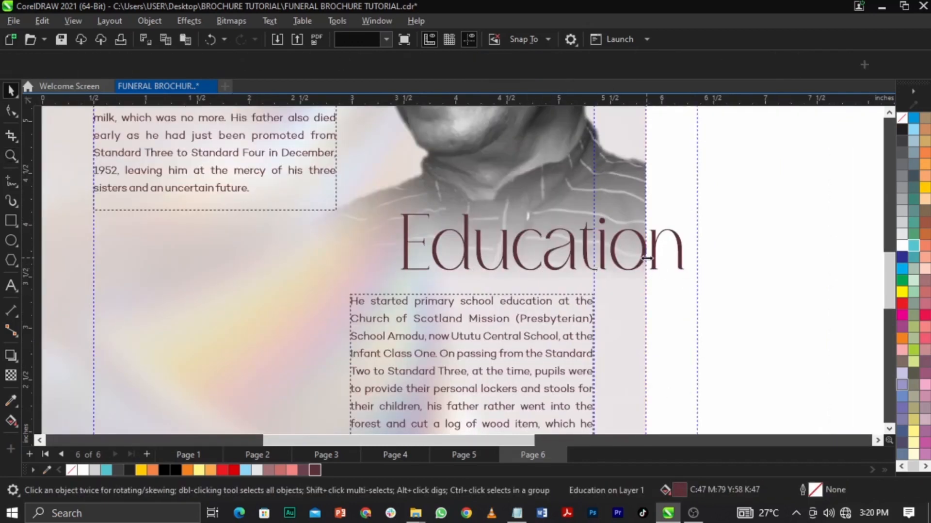
{"action": "left_click", "coordinate": [641, 247]}
{"action": "left_click_drag", "start_coordinate": [641, 247], "coordinate": [587, 255]}
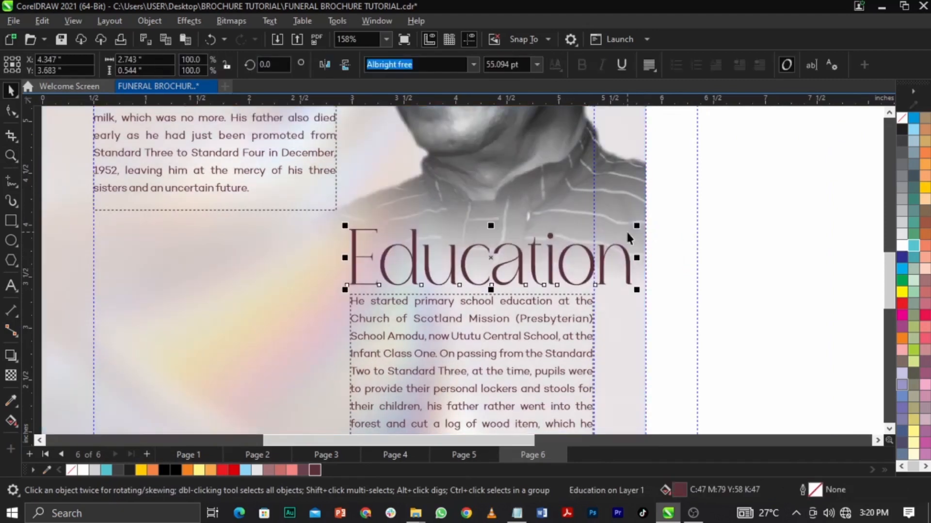
{"action": "left_click_drag", "start_coordinate": [638, 227], "coordinate": [578, 240]}
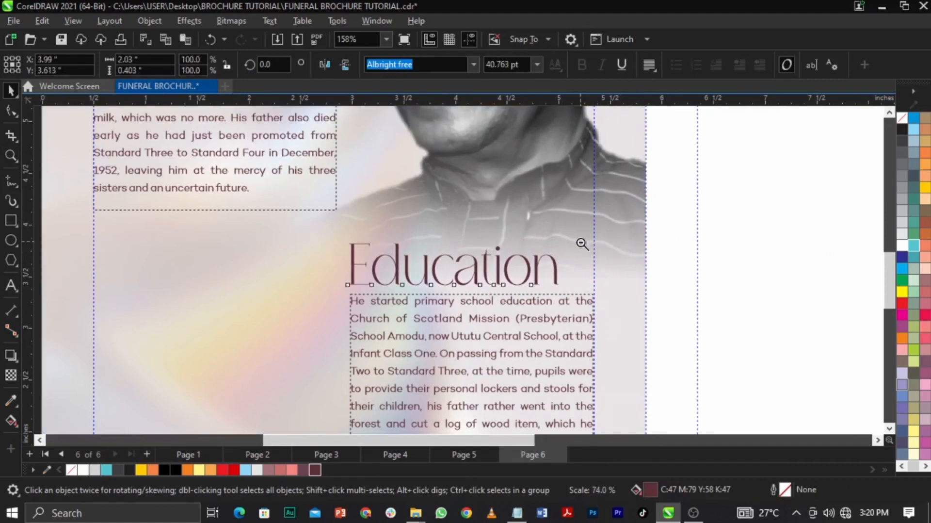
{"action": "key", "text": "F3"}
{"action": "left_click", "coordinate": [285, 205]}
{"action": "key", "text": "F3"}
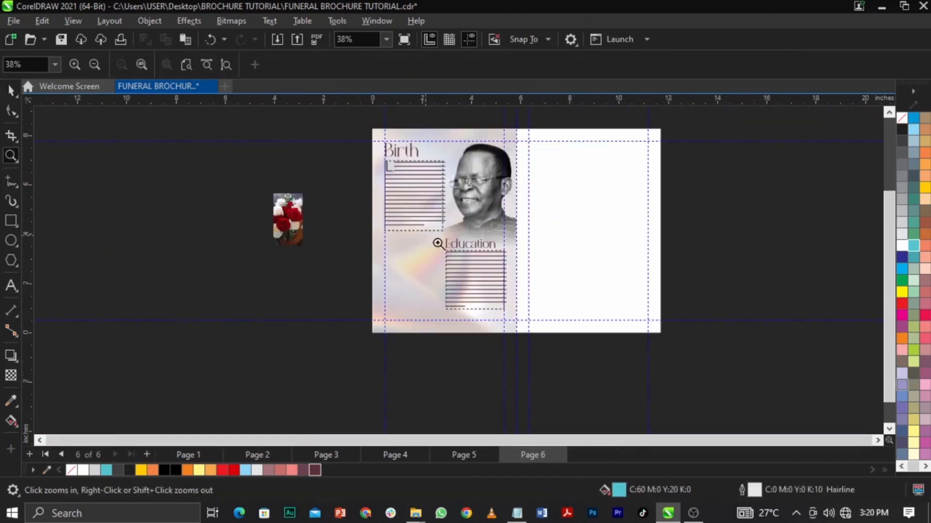
{"action": "left_click_drag", "start_coordinate": [297, 197], "coordinate": [603, 332]}
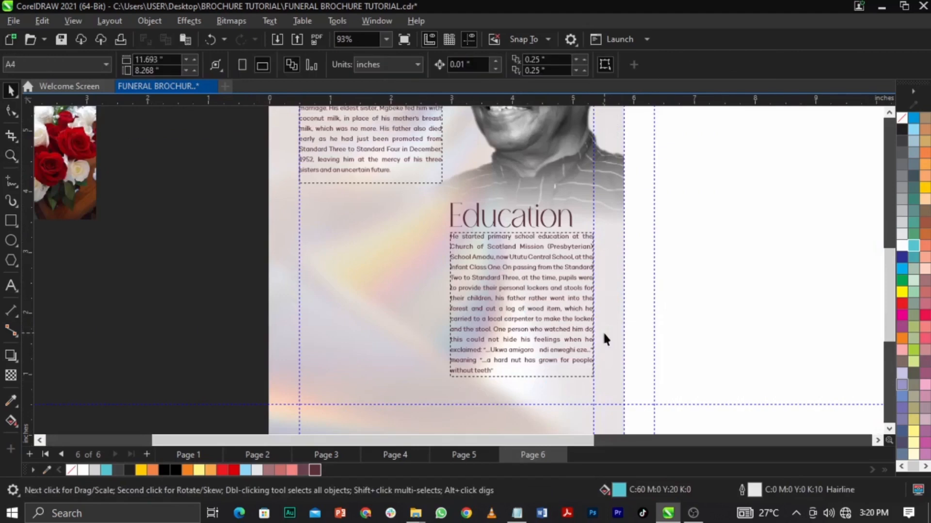
{"action": "key", "text": "F3"}
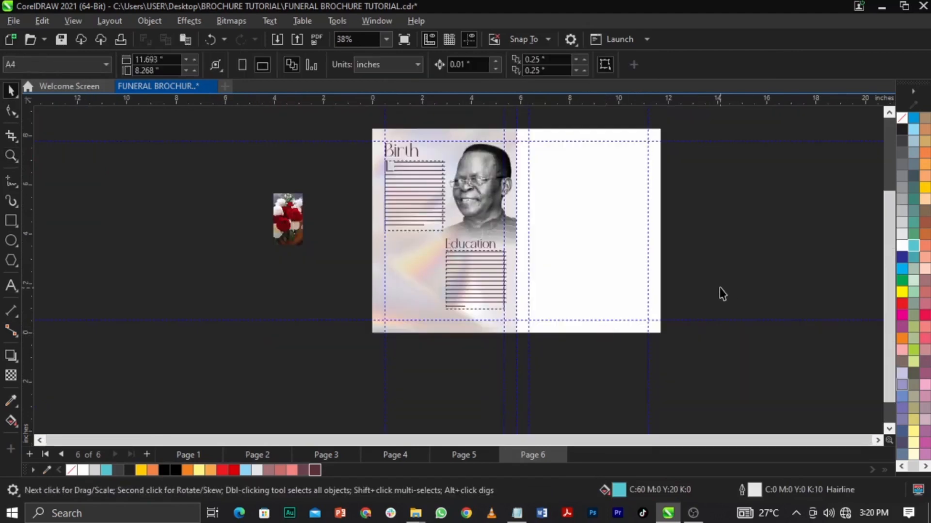
{"action": "key", "text": "F4"}
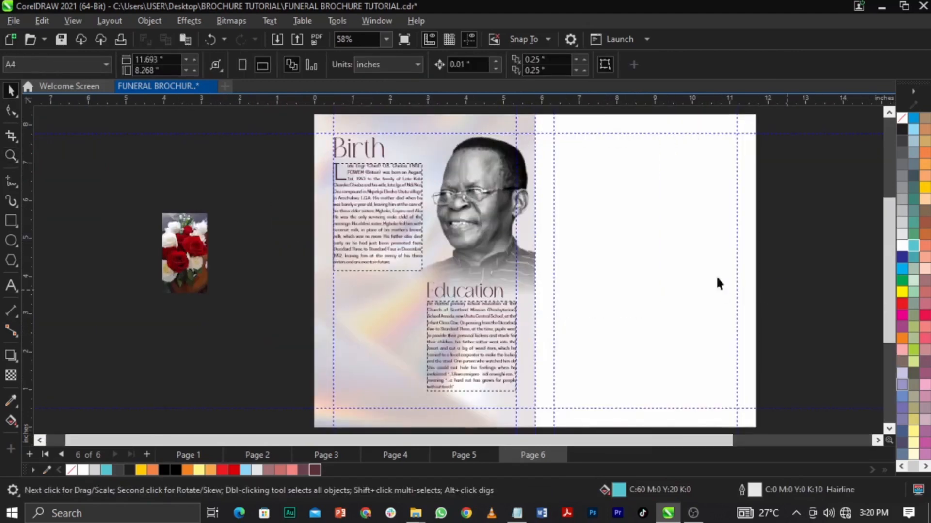
Step: Copy the church logo and the In Loving Memory text from the bottom of page 5 and paste them onto page 6
{"action": "key", "text": "Page_Up"}
{"action": "left_click", "coordinate": [346, 401]}
{"action": "left_click_drag", "start_coordinate": [283, 383], "coordinate": [453, 409]}
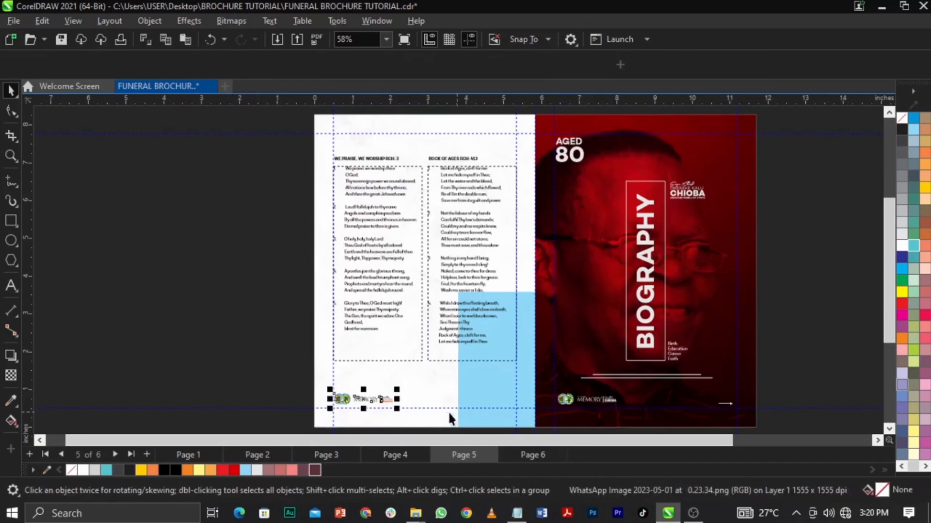
{"action": "key", "text": "z"}
{"action": "left_click_drag", "start_coordinate": [268, 373], "coordinate": [460, 413]}
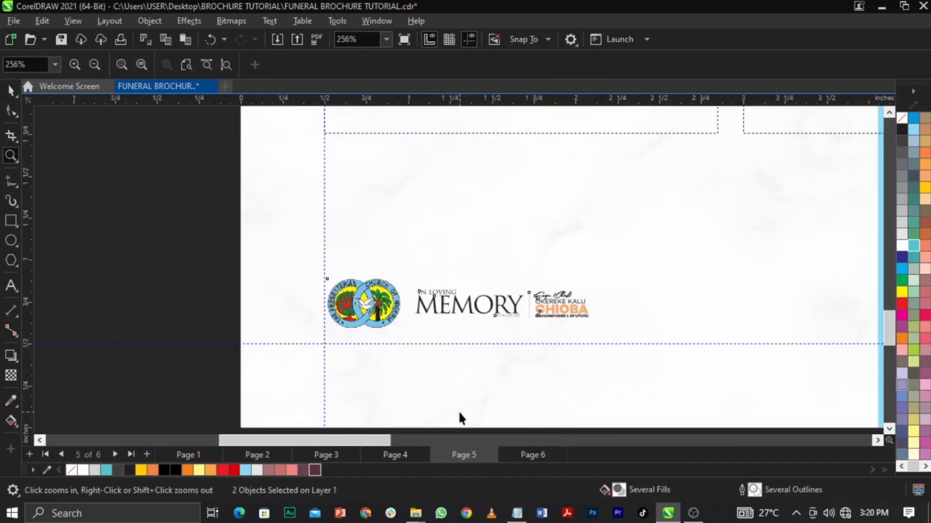
{"action": "key", "text": "space"}
{"action": "key", "text": "F3"}
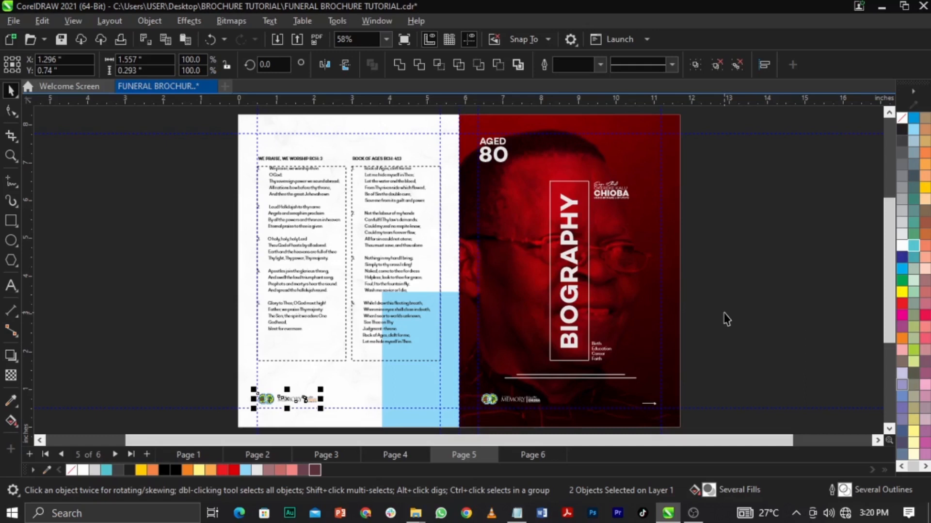
{"action": "key", "text": "Page_Down"}
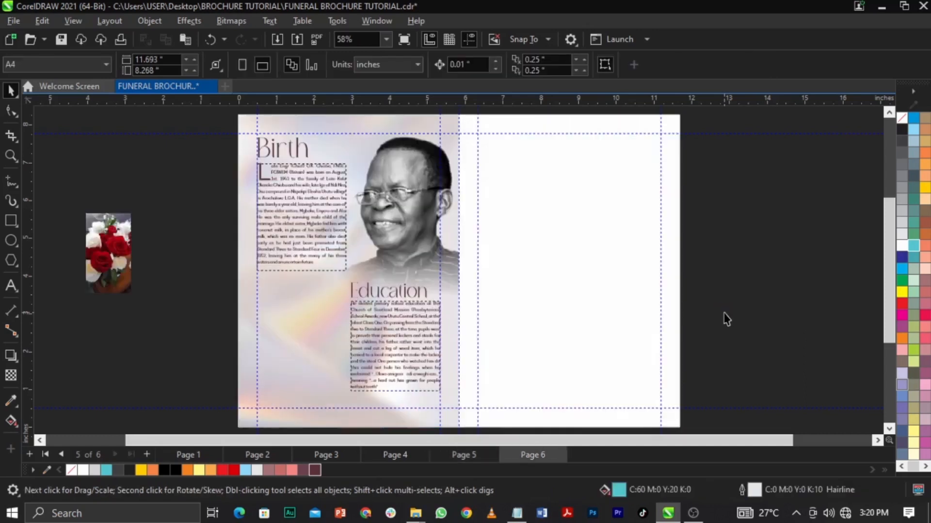
{"action": "key", "text": "ctrl+v"}
{"action": "key", "text": "Escape"}
{"action": "key", "text": "z"}
{"action": "key", "text": "space"}
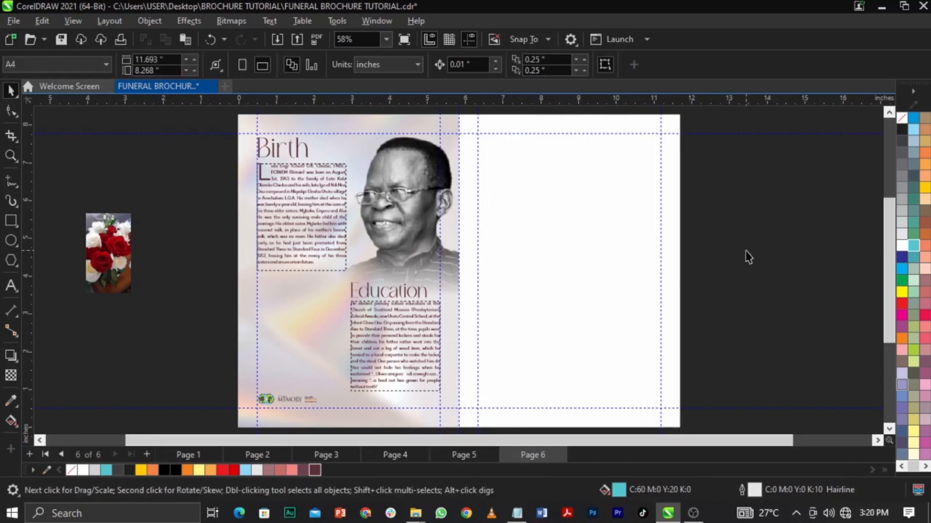
Step: Draw a circle about 4.26 inches wide over the lower-left corner of page 6
{"action": "left_click", "coordinate": [10, 240]}
{"action": "mouse_move", "coordinate": [183, 283]}
{"action": "left_mouse_down"}
{"action": "mouse_move", "coordinate": [312, 385]}
{"action": "mouse_move", "coordinate": [351, 339]}
{"action": "left_mouse_up"}
{"action": "key", "text": "space"}
{"action": "mouse_move", "coordinate": [262, 321]}
{"action": "left_mouse_down"}
{"action": "mouse_move", "coordinate": [285, 330]}
{"action": "mouse_move", "coordinate": [255, 319]}
{"action": "left_mouse_up"}
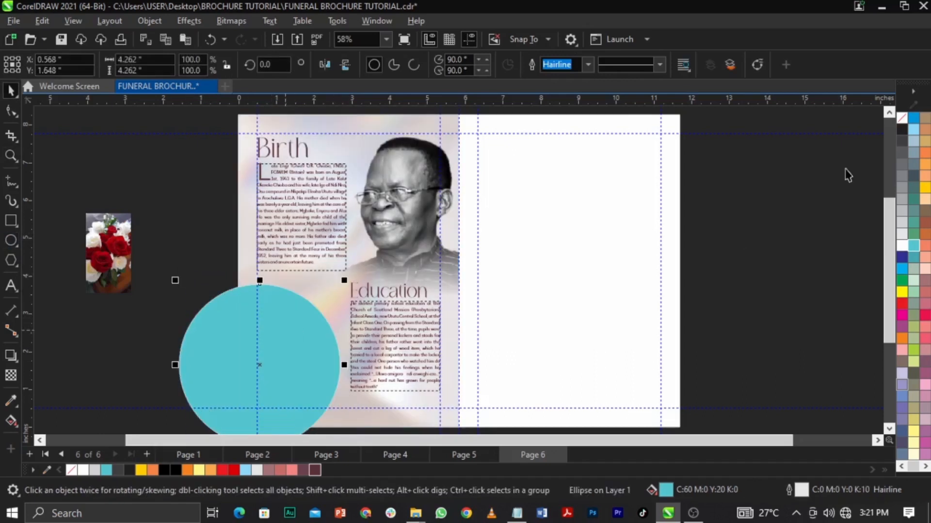
Step: Remove the circle's fill, give it the maroon outline colour, and nudge it slightly down and to the left
{"action": "left_click", "coordinate": [903, 118]}
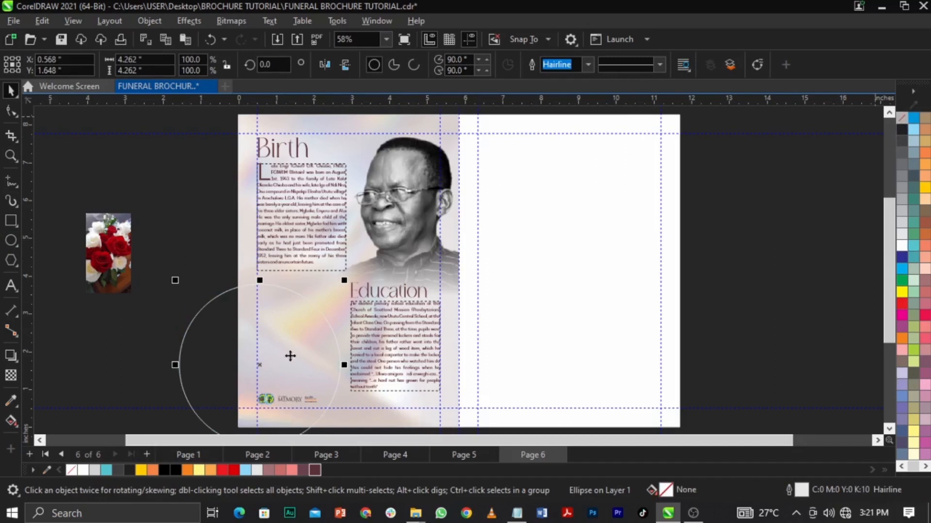
{"action": "right_click", "coordinate": [314, 469]}
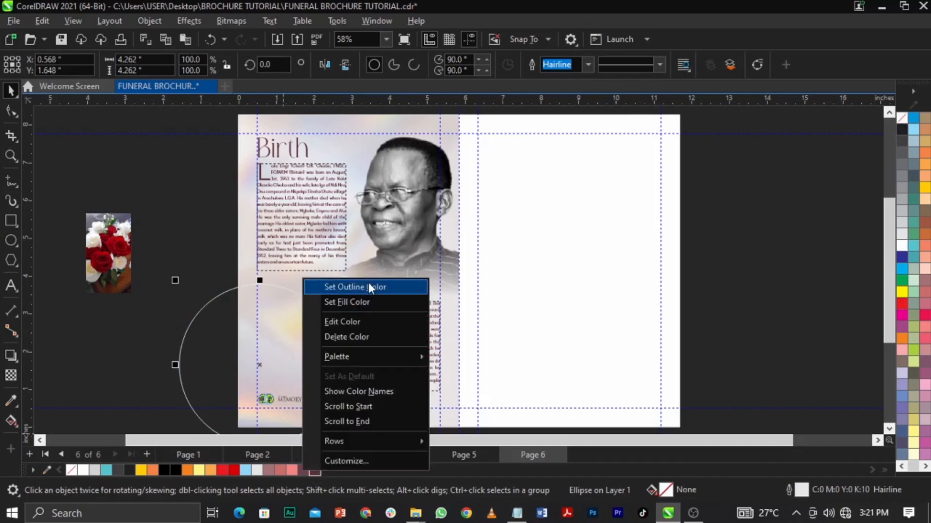
{"action": "left_click", "coordinate": [369, 286]}
{"action": "left_click_drag", "start_coordinate": [318, 321], "coordinate": [312, 326]}
Step: Set the circle's outline width to 2.0 pt
{"action": "double_click", "coordinate": [804, 490]}
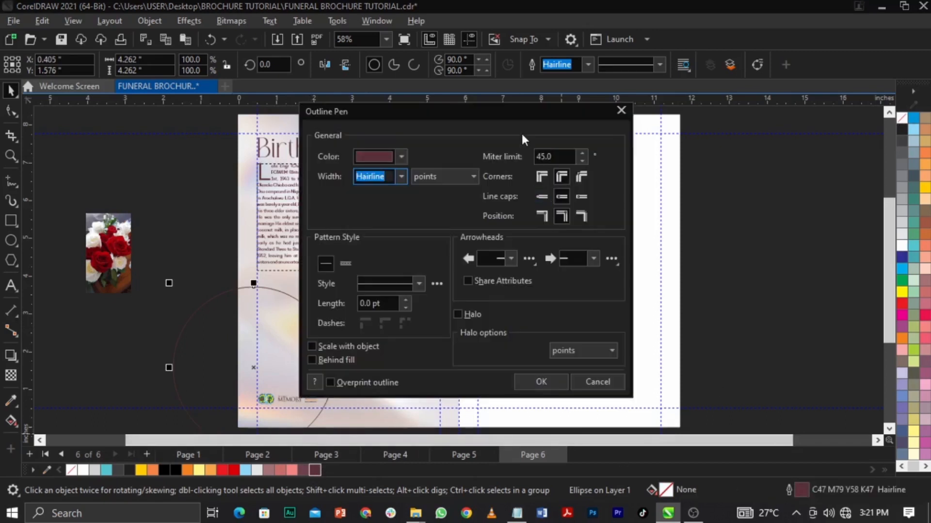
{"action": "left_click_drag", "start_coordinate": [519, 113], "coordinate": [689, 115]}
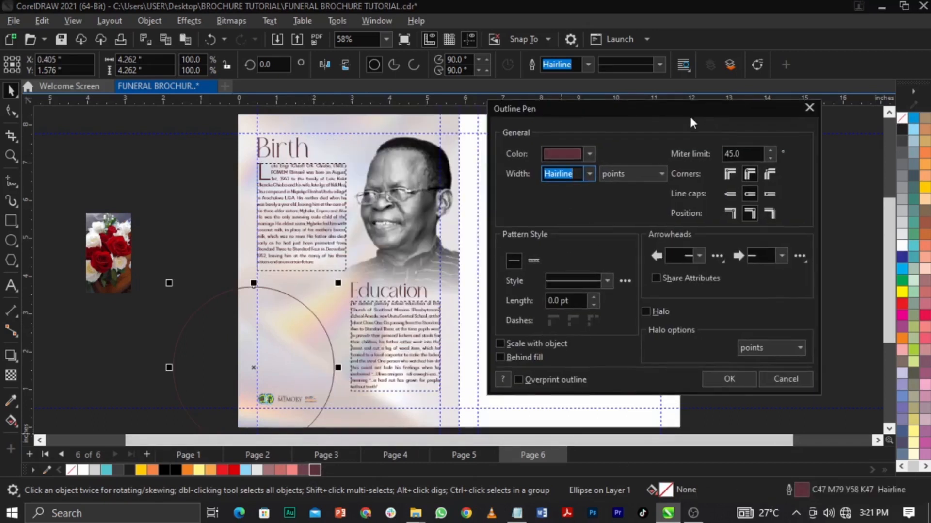
{"action": "left_click", "coordinate": [586, 175]}
{"action": "left_click", "coordinate": [652, 174]}
{"action": "left_click", "coordinate": [653, 174]}
{"action": "left_click", "coordinate": [653, 174]}
{"action": "left_click", "coordinate": [589, 173]}
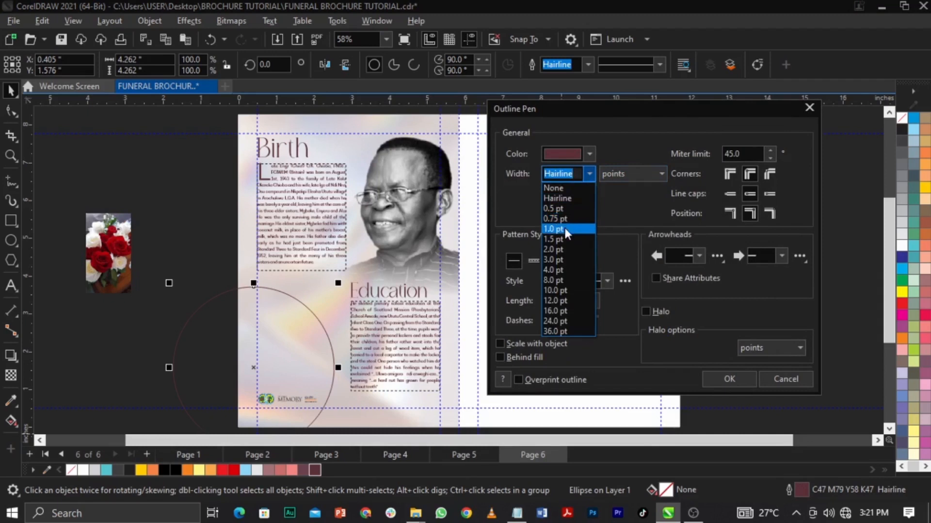
{"action": "left_click", "coordinate": [565, 228]}
{"action": "left_click", "coordinate": [582, 177]}
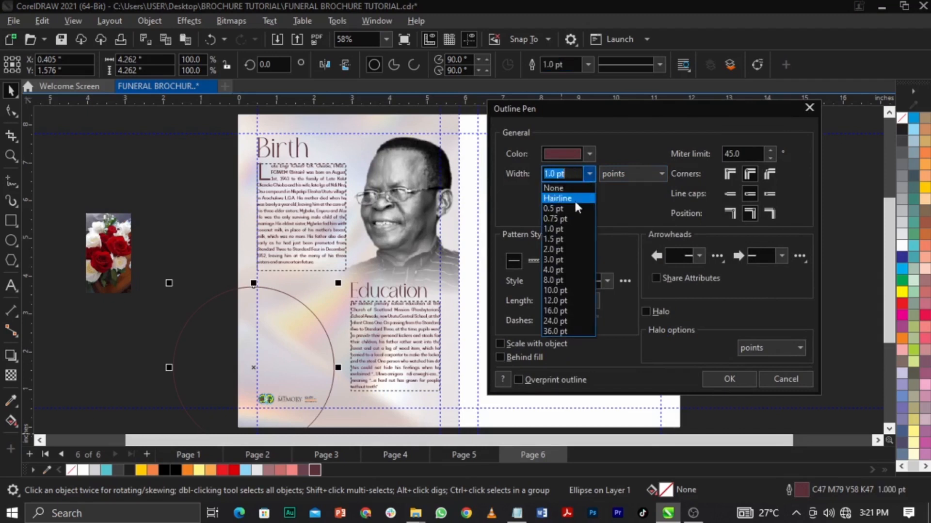
{"action": "left_click", "coordinate": [560, 245]}
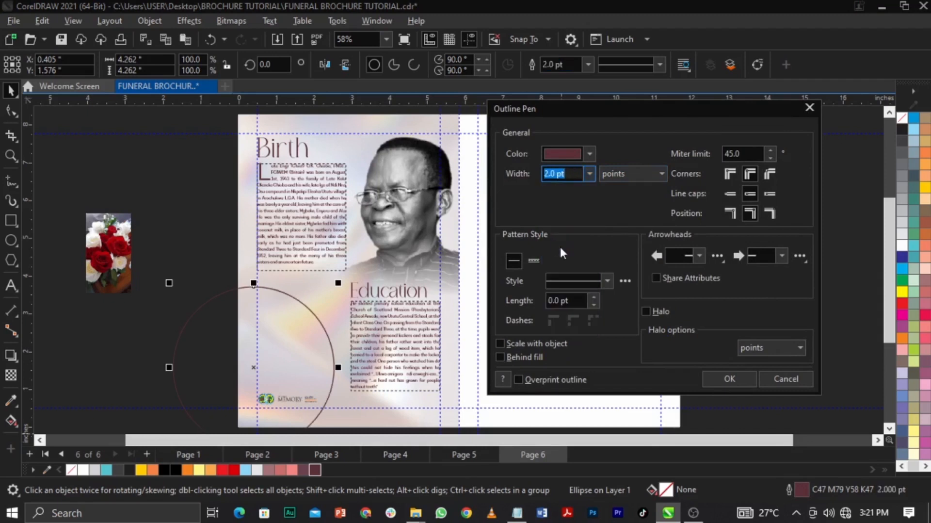
{"action": "left_click", "coordinate": [590, 175]}
{"action": "left_click", "coordinate": [590, 175]}
{"action": "left_click", "coordinate": [712, 378]}
Step: Shrink the circle to about 4.17 inches and PowerClip it inside the page's background shape
{"action": "left_click_drag", "start_coordinate": [339, 283], "coordinate": [335, 286]}
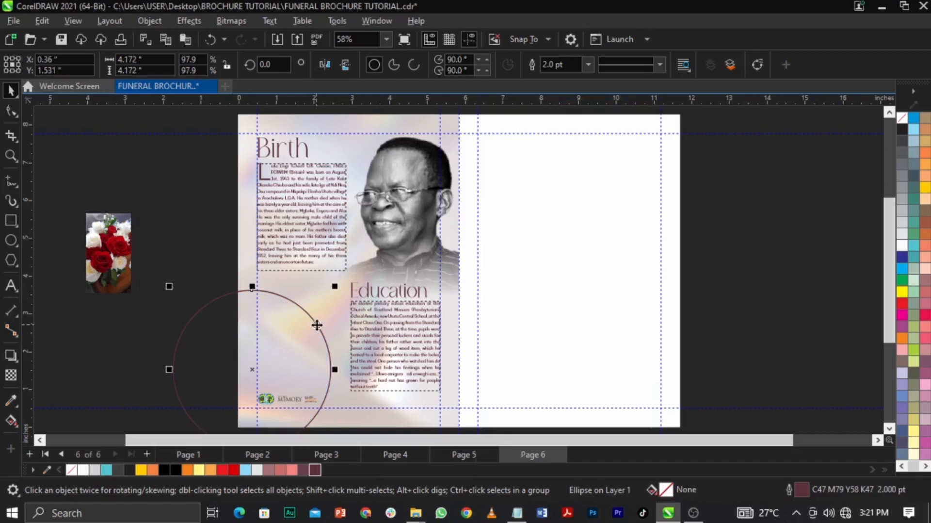
{"action": "right_click", "coordinate": [317, 324]}
{"action": "left_click", "coordinate": [355, 269]}
{"action": "left_click", "coordinate": [330, 292]}
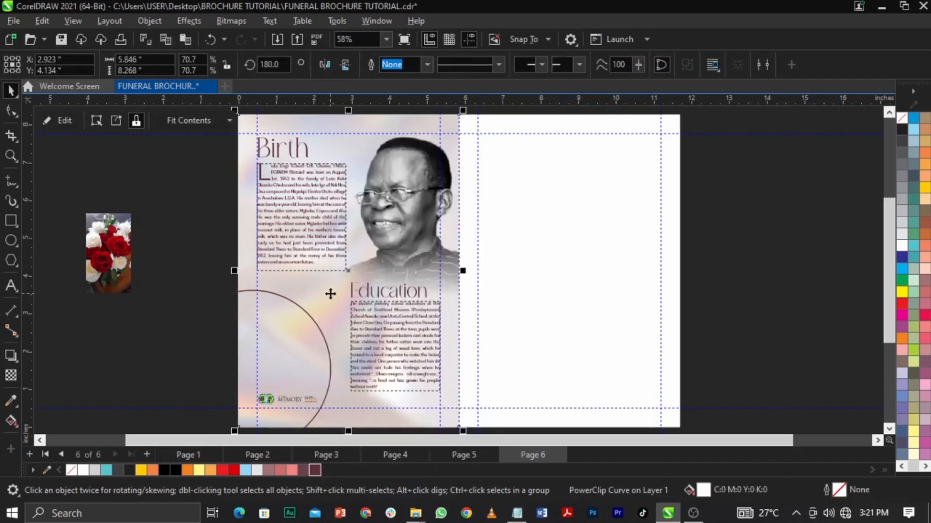
Step: Open the background PowerClip for editing, move the circle up, and reduce it to about 2.94 inches
{"action": "right_click", "coordinate": [331, 293]}
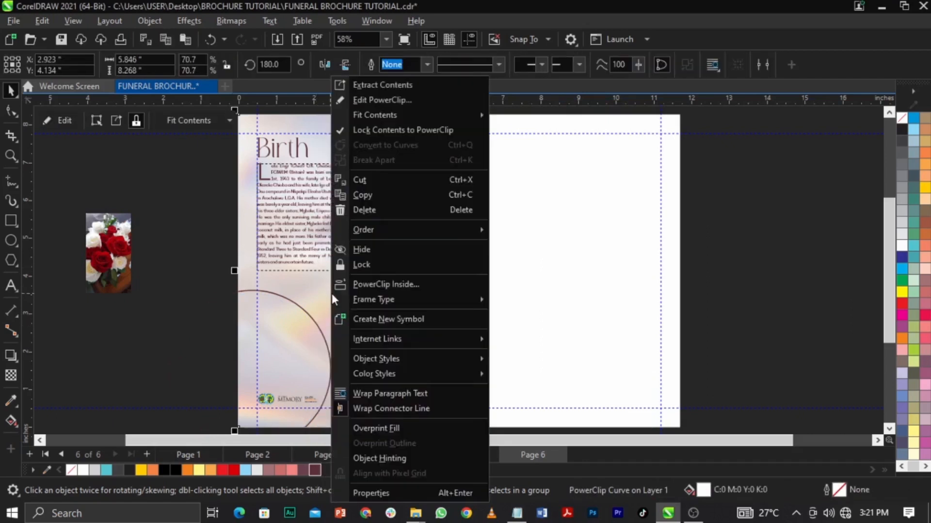
{"action": "left_click", "coordinate": [393, 101]}
{"action": "left_click", "coordinate": [286, 371]}
{"action": "left_click_drag", "start_coordinate": [316, 358], "coordinate": [329, 306]}
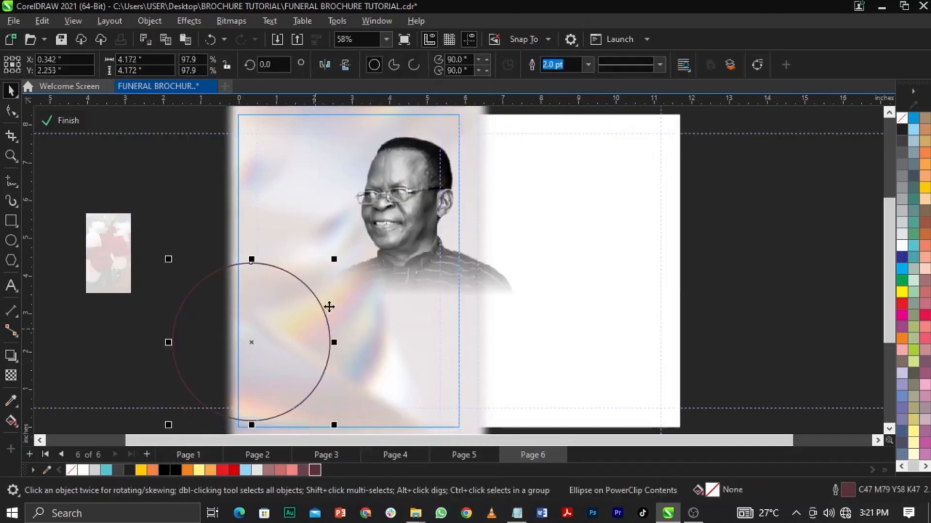
{"action": "left_click_drag", "start_coordinate": [334, 259], "coordinate": [312, 283]}
Step: Duplicate the circle to the page's upper-right corner and send the copy behind the portrait
{"action": "left_click_drag", "start_coordinate": [273, 333], "coordinate": [456, 138]}
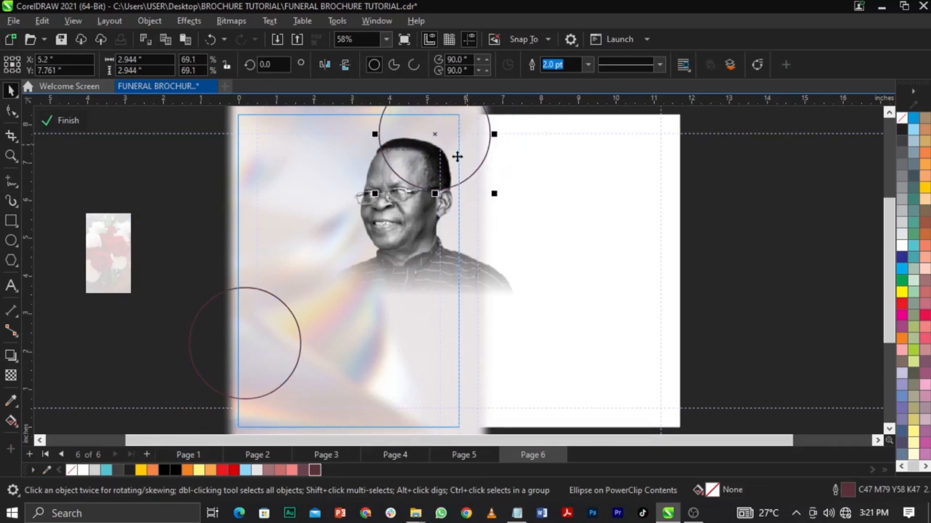
{"action": "key", "text": "shift+Page_Down"}
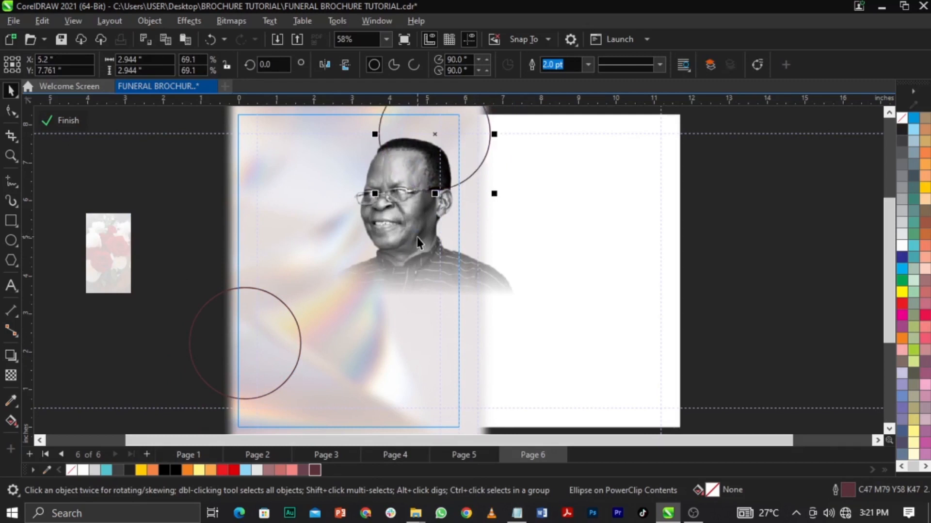
Step: Apply uniform transparency of about 49 to the upper circle and about 77 to the lower circle
{"action": "left_click", "coordinate": [11, 375]}
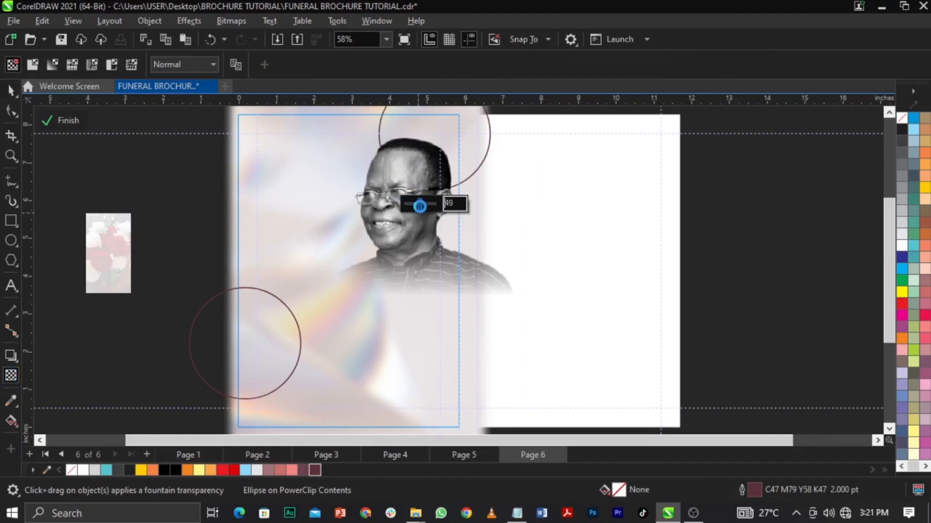
{"action": "left_click_drag", "start_coordinate": [404, 204], "coordinate": [420, 203]}
{"action": "left_click", "coordinate": [247, 368]}
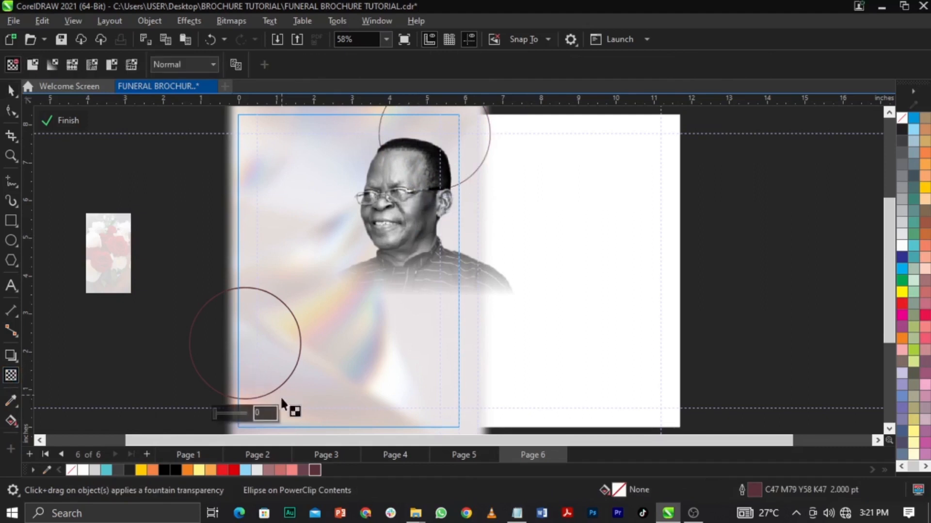
{"action": "left_click", "coordinate": [235, 412]}
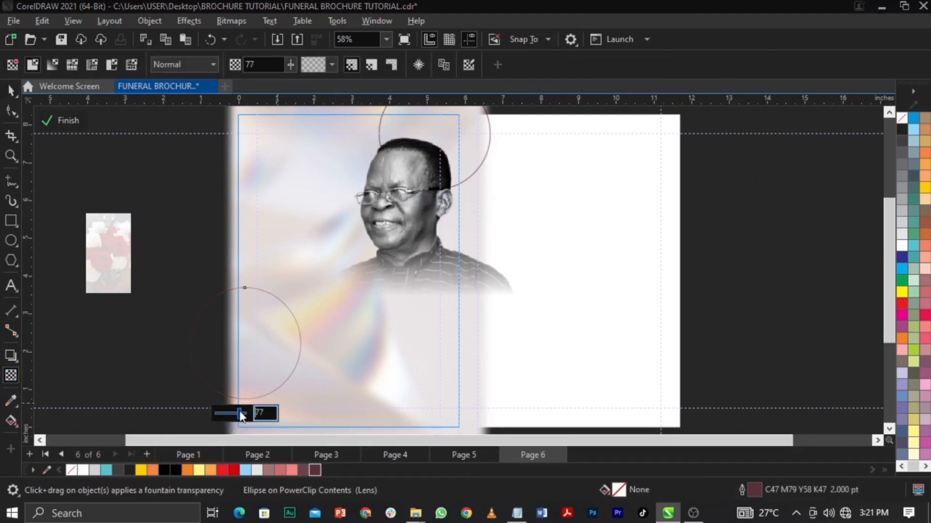
{"action": "left_click", "coordinate": [170, 323]}
{"action": "key", "text": "space"}
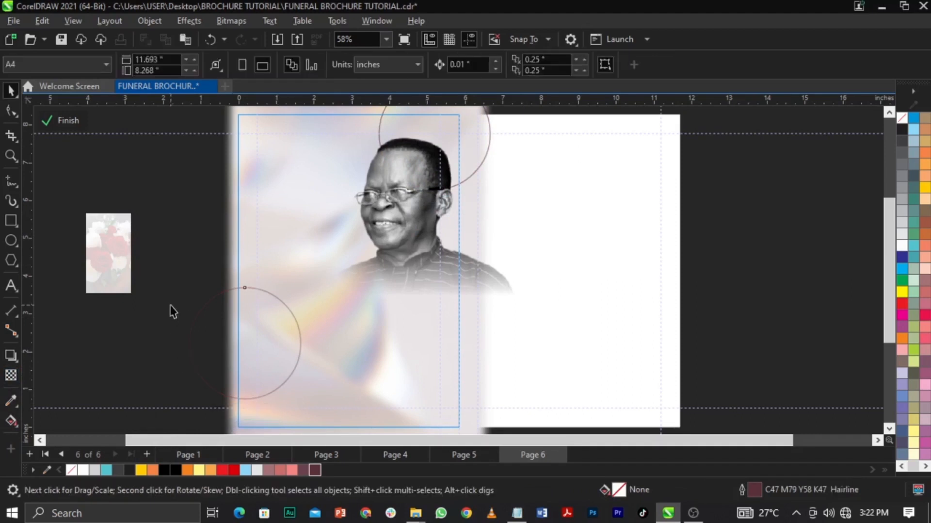
Step: Finish editing the background PowerClip, reopen it to move the lower circle slightly up, and finish editing again
{"action": "left_click", "coordinate": [69, 118]}
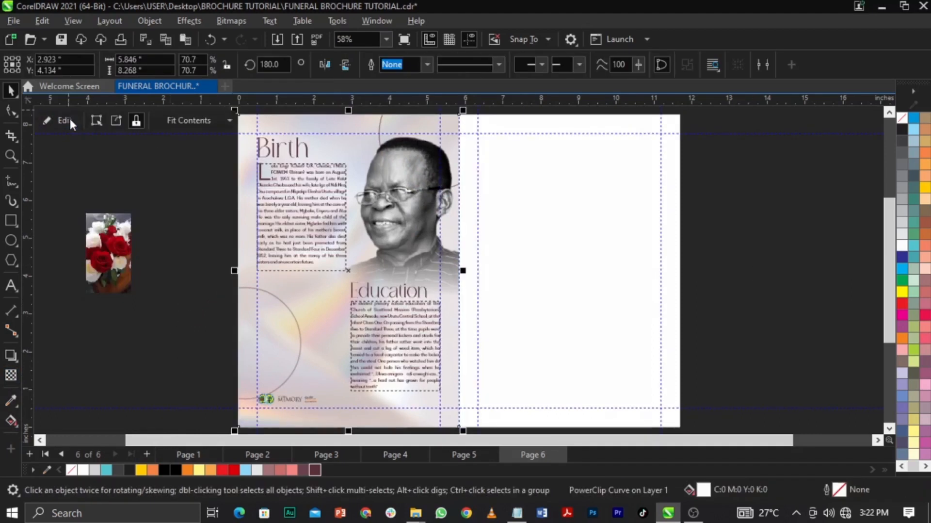
{"action": "double_click", "coordinate": [300, 336]}
{"action": "left_click_drag", "start_coordinate": [287, 325], "coordinate": [288, 310]}
{"action": "left_click", "coordinate": [44, 387], "text": "ctrl"}
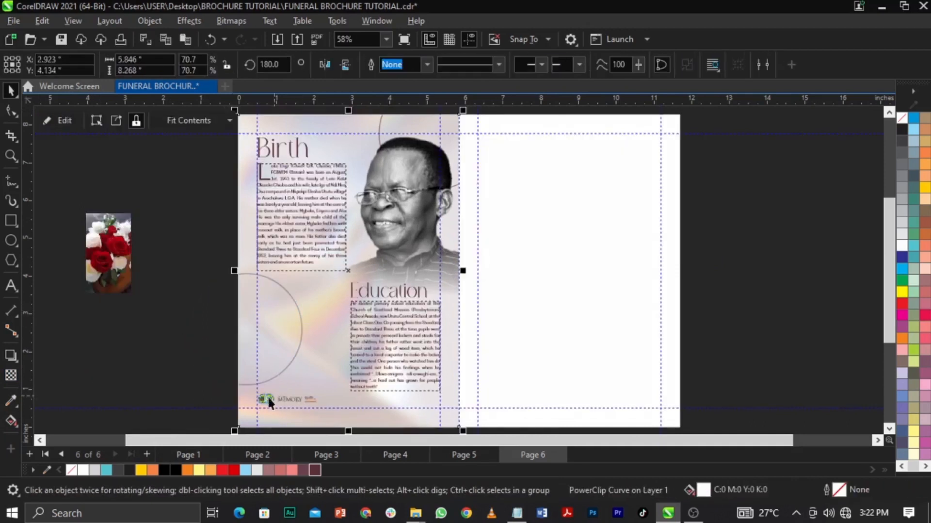
{"action": "double_click", "coordinate": [286, 307]}
{"action": "left_click", "coordinate": [781, 272], "text": "ctrl"}
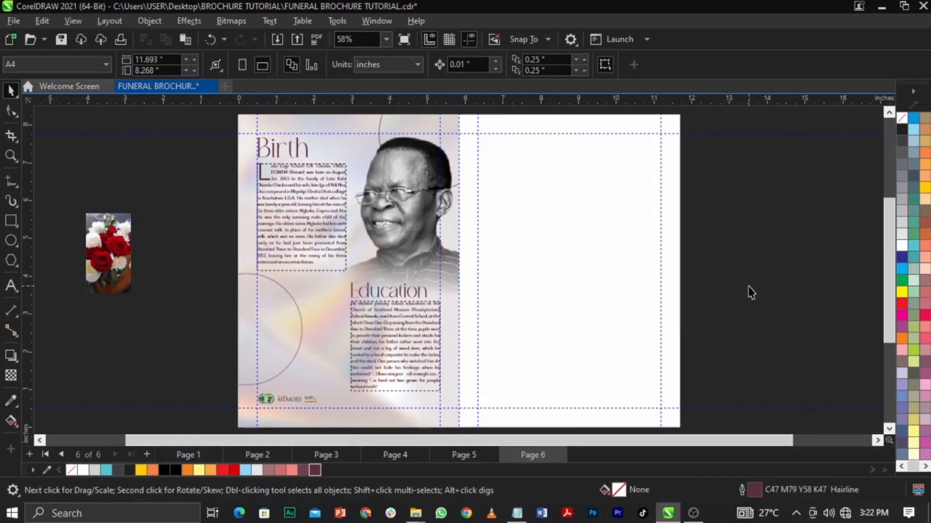
Step: Duplicate the Education paragraph to the blank right-hand page at its inner margin guide and clear the copy's text
{"action": "left_click", "coordinate": [404, 343]}
{"action": "left_click_drag", "start_coordinate": [403, 343], "coordinate": [529, 176]}
{"action": "right_click", "coordinate": [529, 175]}
{"action": "double_click", "coordinate": [529, 175]}
{"action": "key", "text": "ctrl+a"}
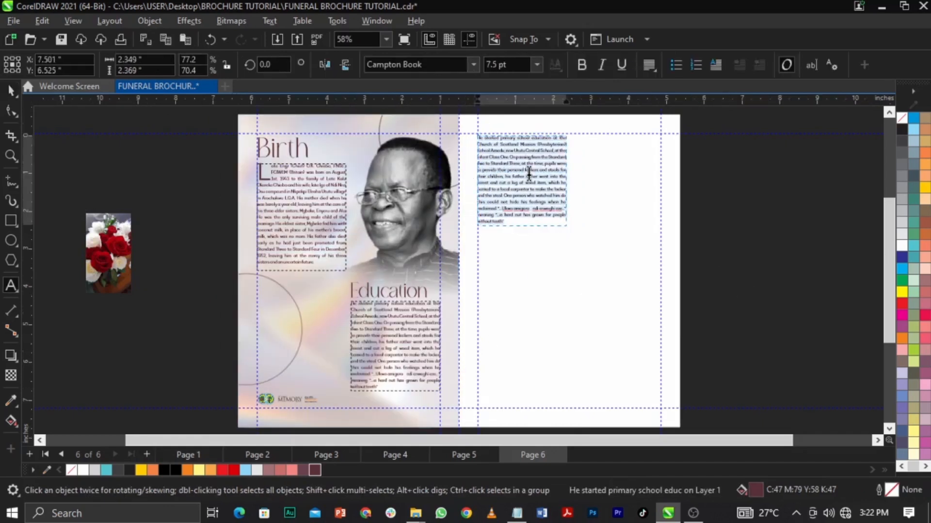
{"action": "key", "text": "Delete"}
{"action": "key", "text": "Escape"}
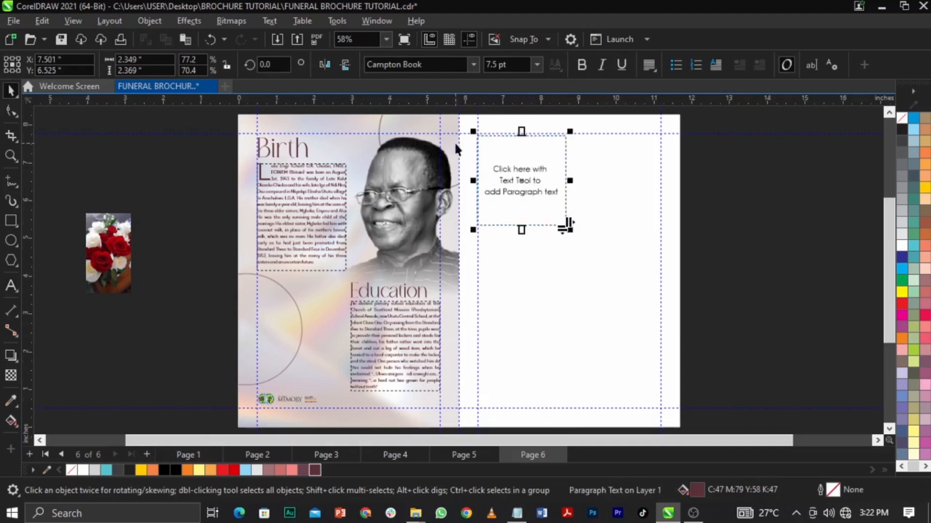
Step: Move the empty paragraph frame up so its top edge sits on the upper margin guide
{"action": "key", "text": "z"}
{"action": "left_click", "coordinate": [524, 169]}
{"action": "key", "text": "space"}
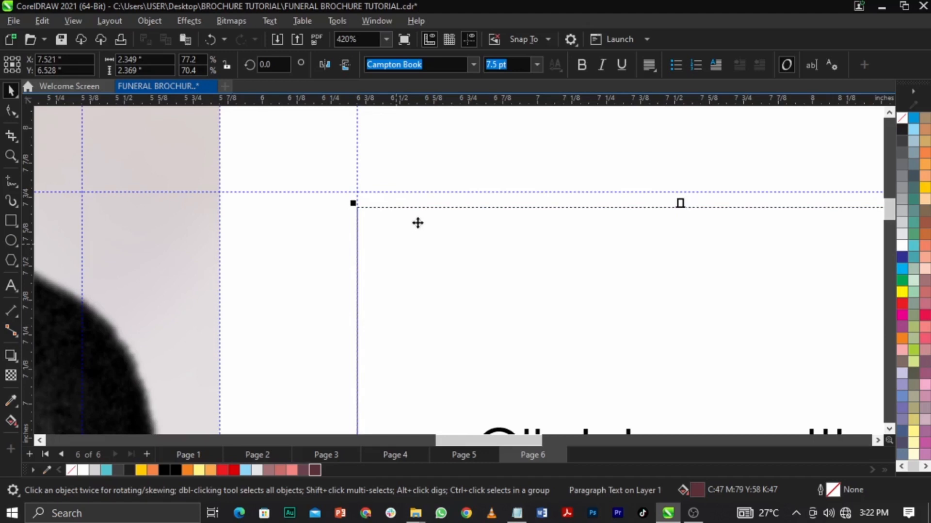
{"action": "key", "text": "z"}
{"action": "left_click", "coordinate": [506, 231]}
{"action": "key", "text": "space"}
{"action": "left_click_drag", "start_coordinate": [713, 280], "coordinate": [716, 263]}
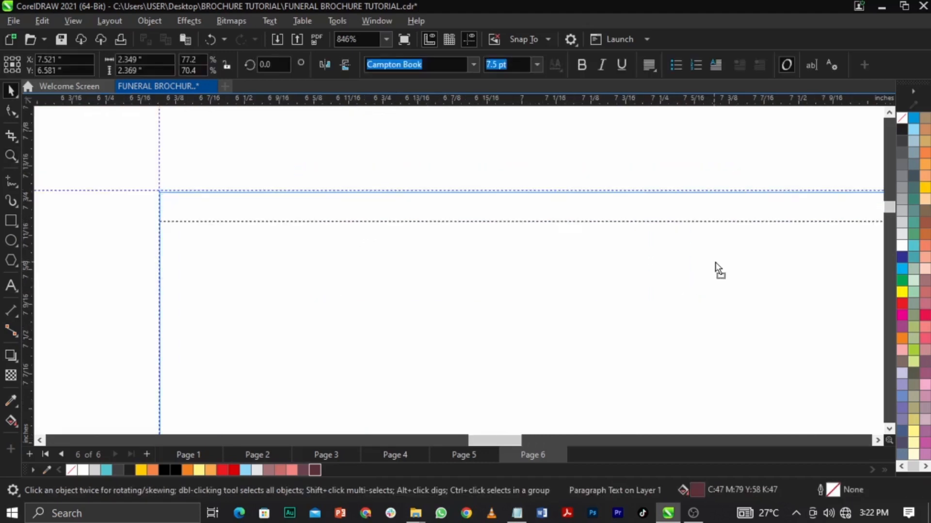
{"action": "left_click_drag", "start_coordinate": [716, 266], "coordinate": [715, 261]}
{"action": "key", "text": "F4"}
{"action": "key", "text": "z"}
{"action": "left_click_drag", "start_coordinate": [573, 128], "coordinate": [589, 136]}
{"action": "key", "text": "space"}
{"action": "left_click_drag", "start_coordinate": [586, 377], "coordinate": [588, 372]}
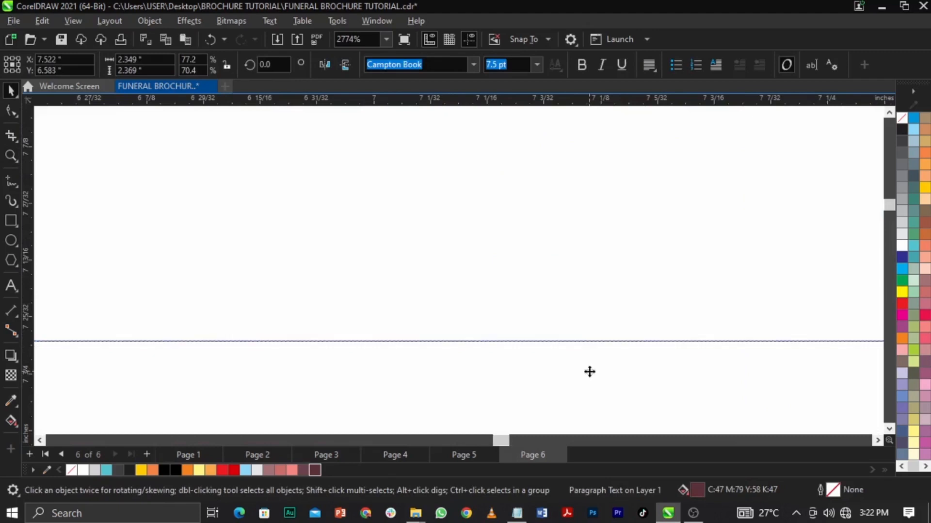
{"action": "key", "text": "F4"}
Step: Narrow the empty paragraph frame to about 2.15 inches wide, keeping its inner edge on the margin guide
{"action": "left_click", "coordinate": [792, 267]}
{"action": "left_click", "coordinate": [600, 187]}
{"action": "left_click_drag", "start_coordinate": [647, 178], "coordinate": [641, 179]}
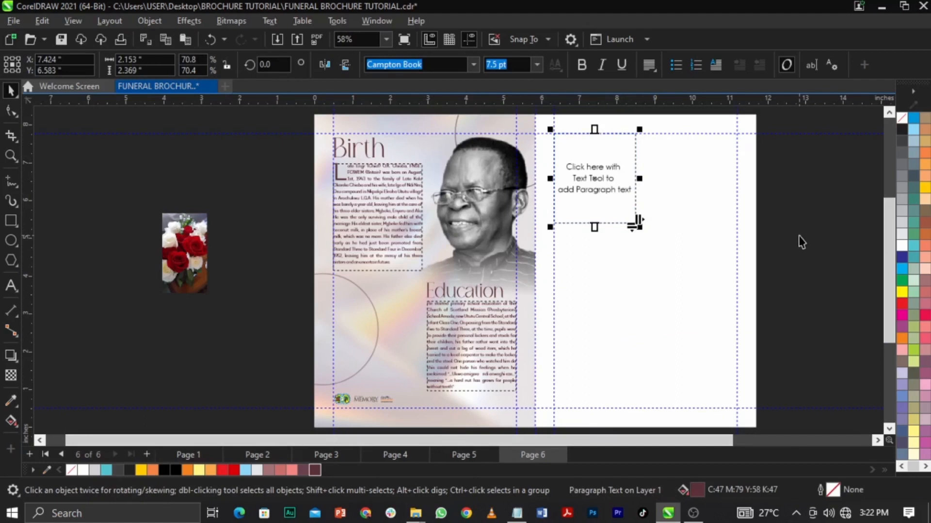
Step: Copy the remaining education text from "He took the first position" to "Students' Christian Movement" in Notepad and paste it into the empty CorelDRAW frame
{"action": "left_click", "coordinate": [517, 513]}
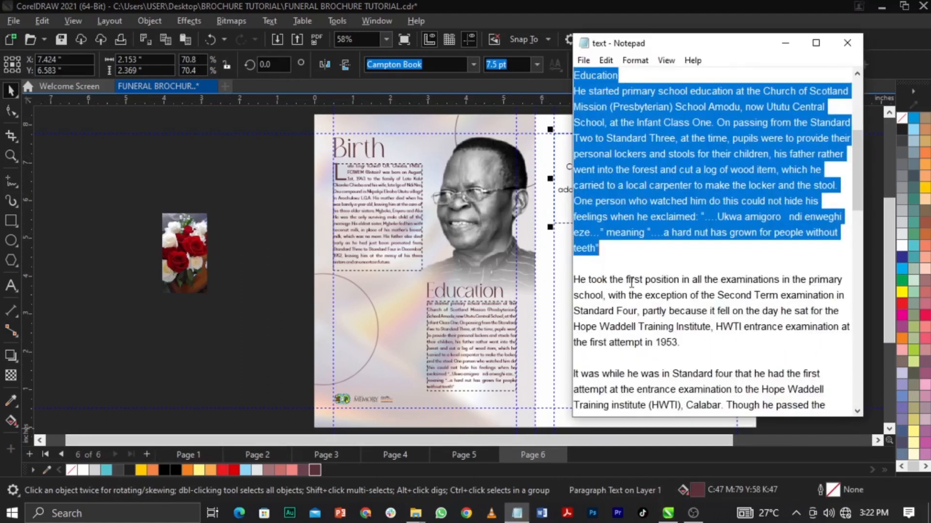
{"action": "left_click_drag", "start_coordinate": [576, 279], "coordinate": [787, 331]}
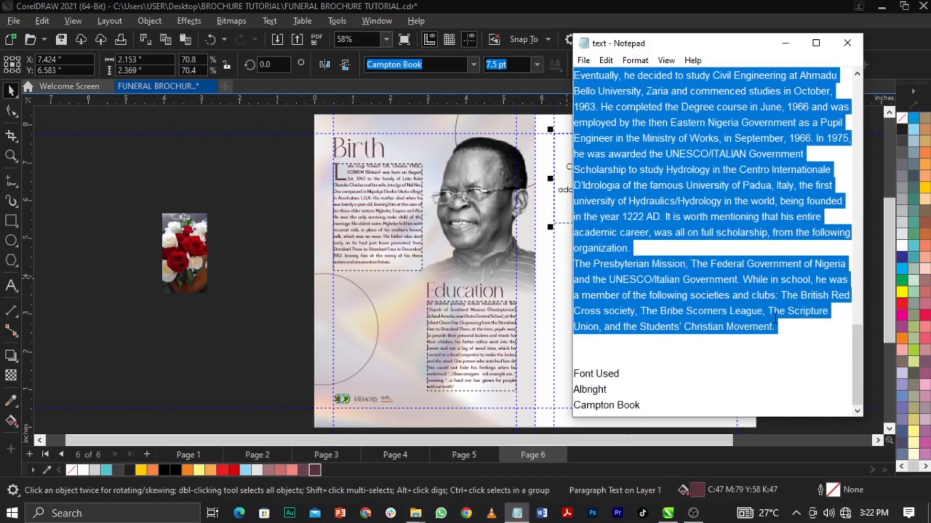
{"action": "left_click", "coordinate": [553, 348]}
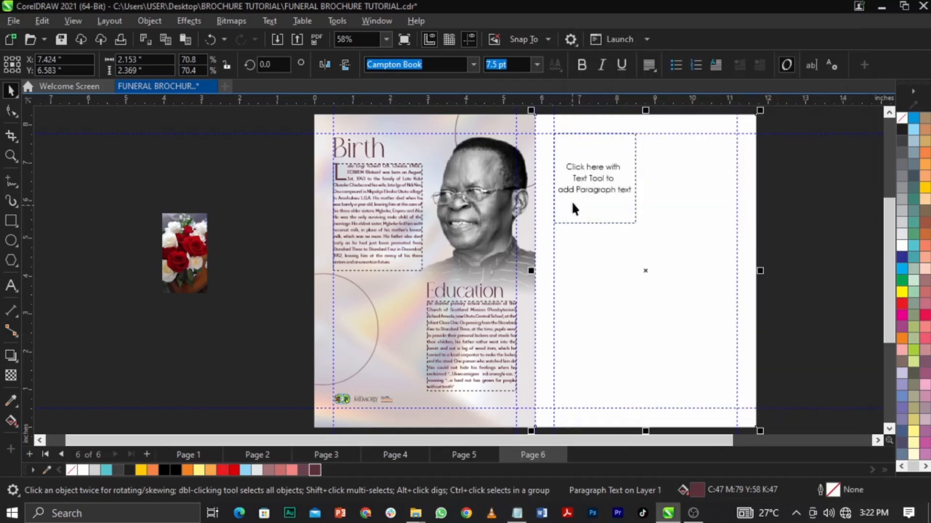
{"action": "double_click", "coordinate": [576, 200]}
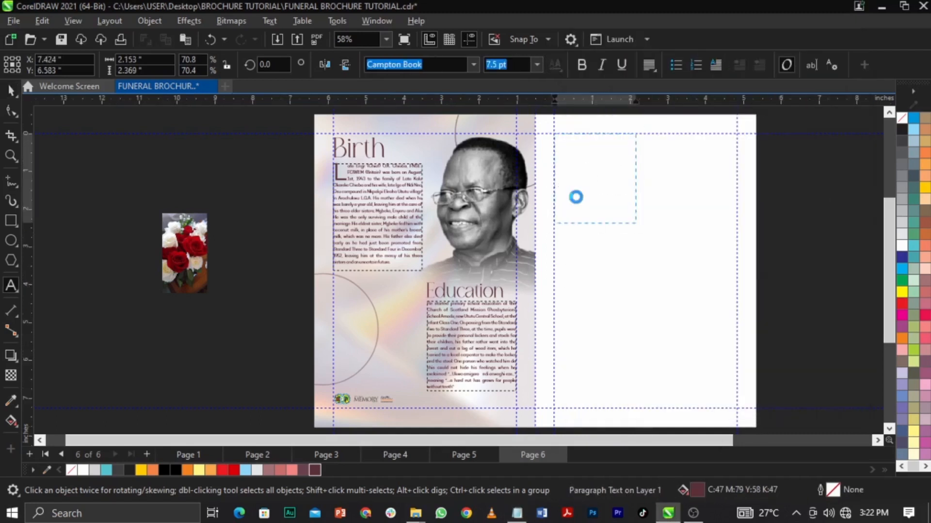
{"action": "key", "text": "ctrl+v"}
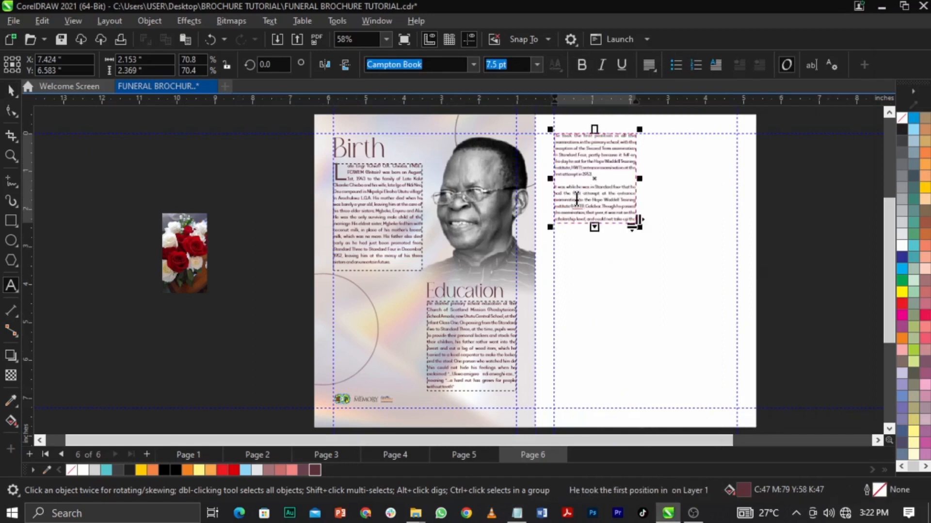
{"action": "key", "text": "ctrl+space"}
Step: Extend the pasted text's frame down to about 6.08 inches tall and colour the text black
{"action": "left_click_drag", "start_coordinate": [595, 227], "coordinate": [599, 368]}
{"action": "left_click", "coordinate": [595, 203]}
{"action": "key", "text": "z"}
{"action": "left_click_drag", "start_coordinate": [483, 204], "coordinate": [629, 263]}
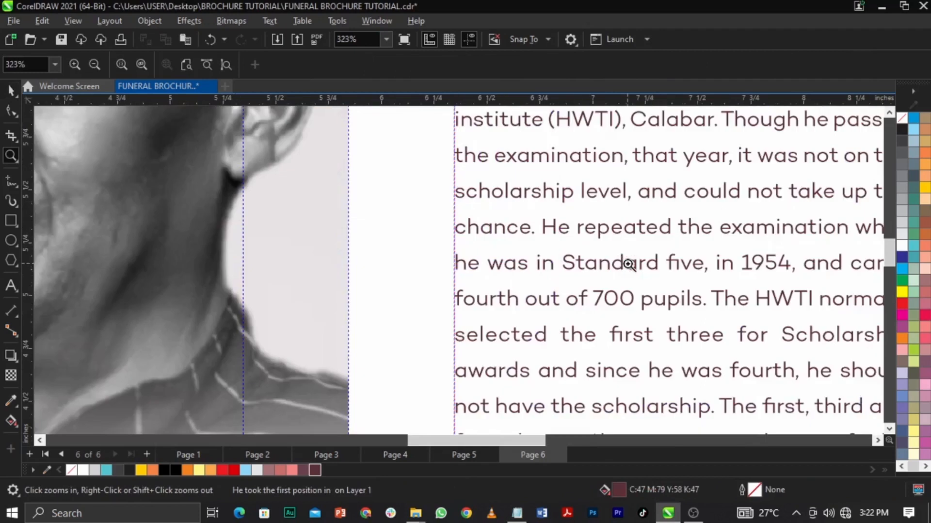
{"action": "key", "text": "F3"}
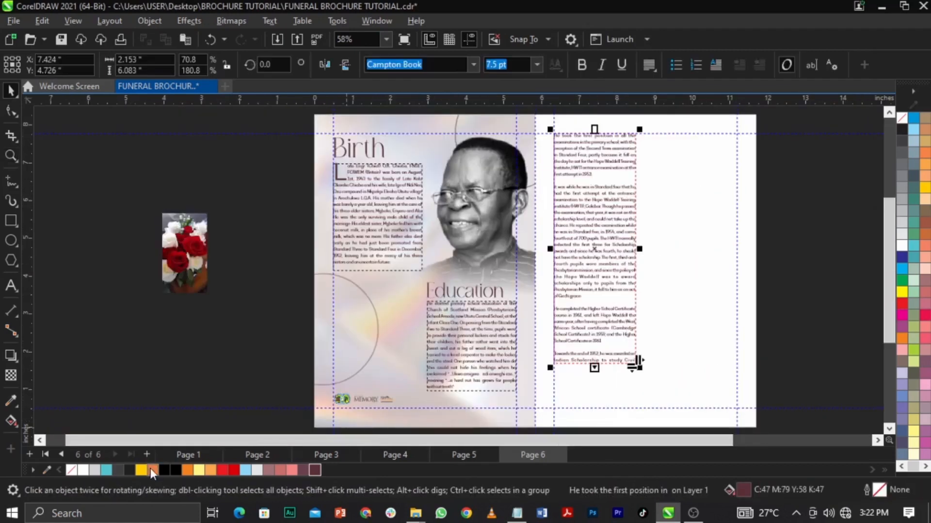
{"action": "left_click", "coordinate": [177, 471]}
{"action": "left_click", "coordinate": [752, 300]}
Step: Extend the black text column's frame further down to about 6.83 inches tall
{"action": "left_click", "coordinate": [557, 311]}
{"action": "key", "text": "z"}
{"action": "left_click_drag", "start_coordinate": [503, 336], "coordinate": [662, 367]}
{"action": "left_click", "coordinate": [518, 181]}
{"action": "left_click", "coordinate": [522, 224]}
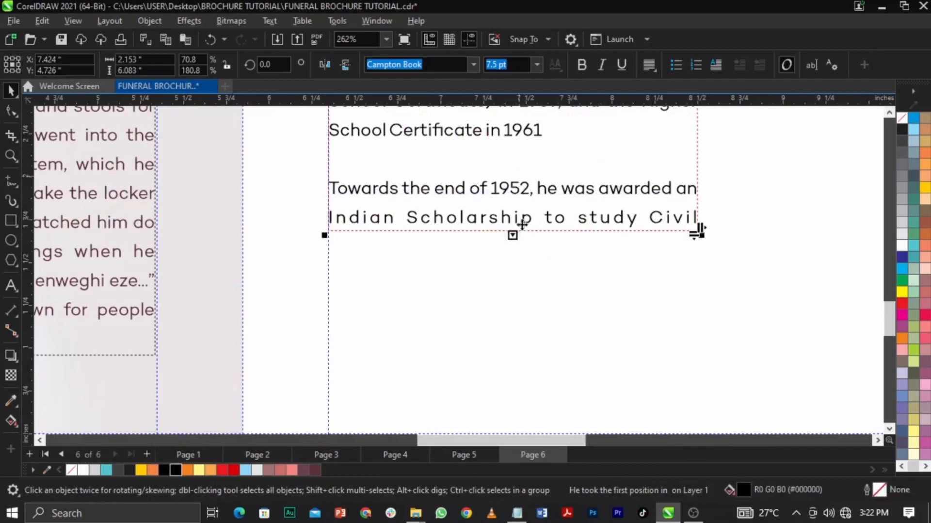
{"action": "left_click_drag", "start_coordinate": [521, 241], "coordinate": [523, 366]}
Step: Align the bottom edges of the black text column and the Education paragraph frame
{"action": "left_click", "coordinate": [124, 348]}
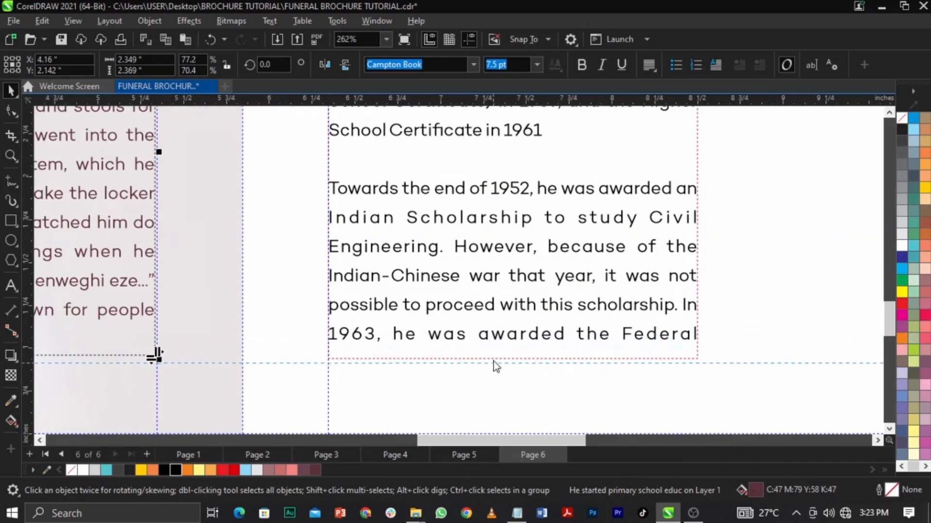
{"action": "left_click", "coordinate": [549, 336]}
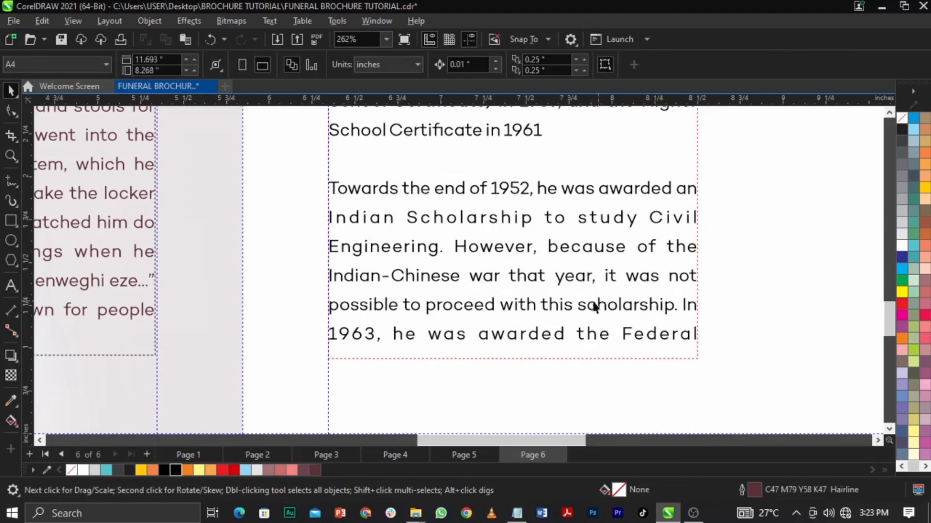
{"action": "left_click", "coordinate": [141, 297], "text": "shift"}
{"action": "key", "text": "b"}
{"action": "key", "text": "F4"}
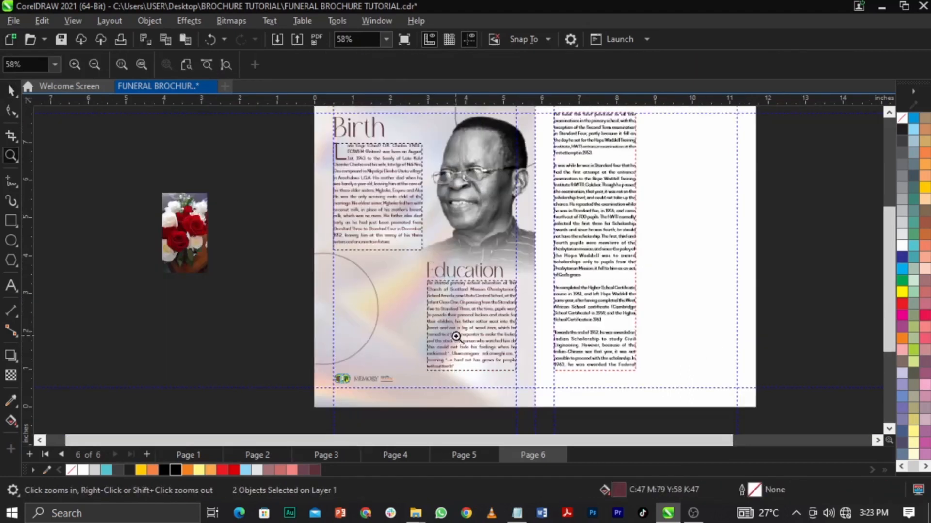
Step: Lower the black text column's top edge onto the upper margin guide, making the frame about 6.81 inches tall
{"action": "left_click", "coordinate": [773, 268]}
{"action": "key", "text": "F3"}
{"action": "left_click", "coordinate": [595, 222]}
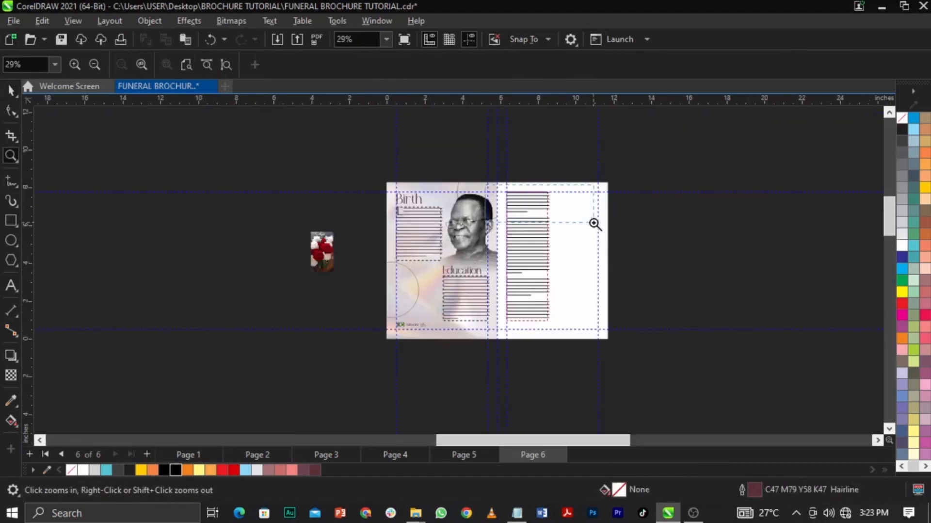
{"action": "left_click_drag", "start_coordinate": [311, 161], "coordinate": [380, 196]}
{"action": "key", "text": "space"}
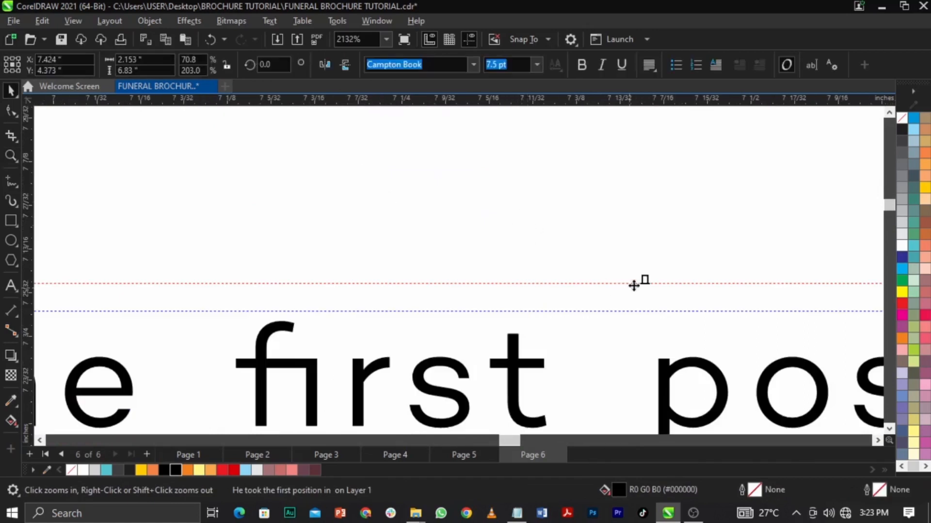
{"action": "left_click_drag", "start_coordinate": [646, 277], "coordinate": [648, 302]}
{"action": "key", "text": "F4"}
Step: Duplicate the black text column beside itself, near the page's outer margin guide, and clear the copy's text
{"action": "left_click", "coordinate": [771, 286]}
{"action": "left_click", "coordinate": [607, 329]}
{"action": "left_click_drag", "start_coordinate": [577, 249], "coordinate": [673, 245]}
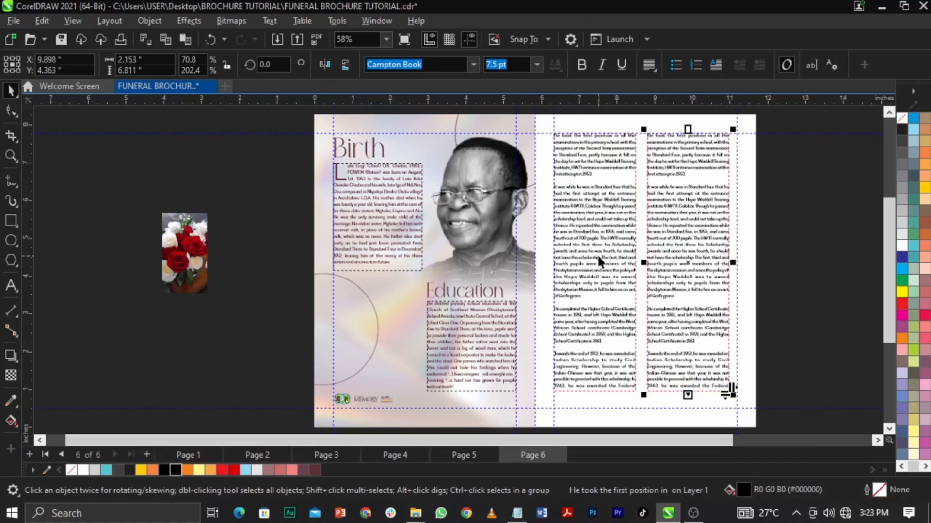
{"action": "double_click", "coordinate": [667, 260]}
{"action": "key", "text": "ctrl+a"}
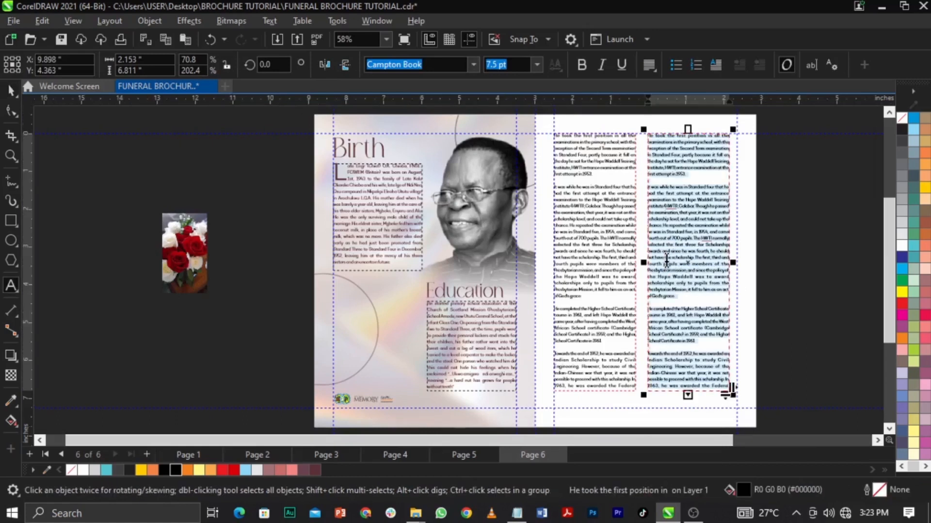
{"action": "key", "text": "BackSpace"}
{"action": "key", "text": "ctrl+a"}
{"action": "key", "text": "BackSpace"}
{"action": "key", "text": "ctrl+space"}
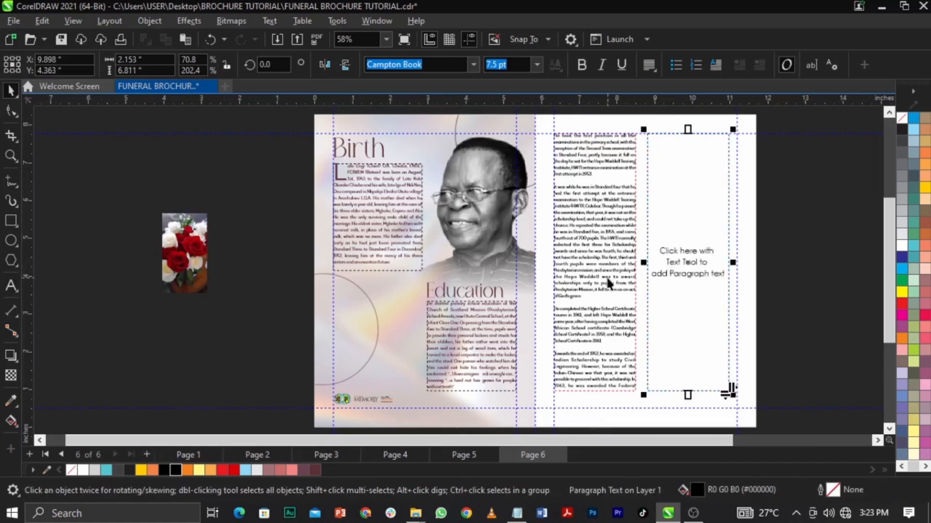
Step: Link the first black text column to the empty frame beside it so the overflow text continues there
{"action": "left_click", "coordinate": [607, 279]}
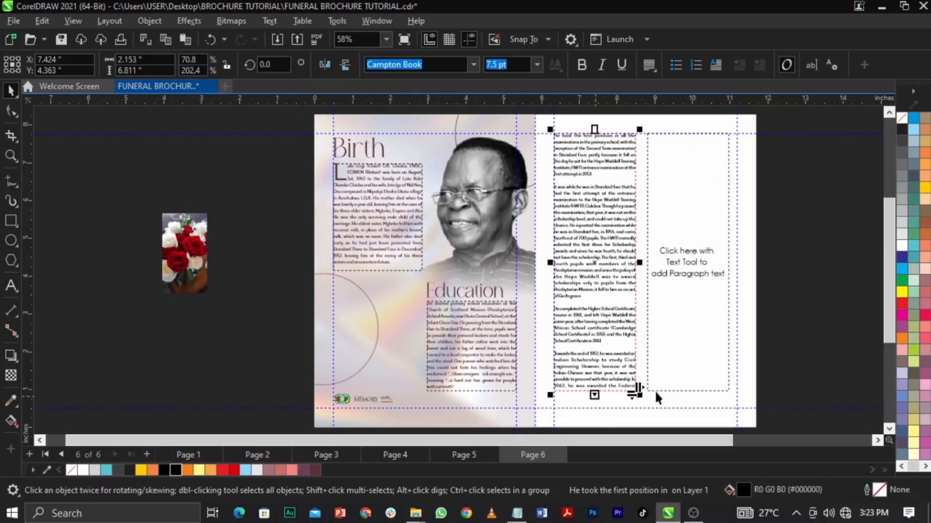
{"action": "left_click", "coordinate": [700, 338]}
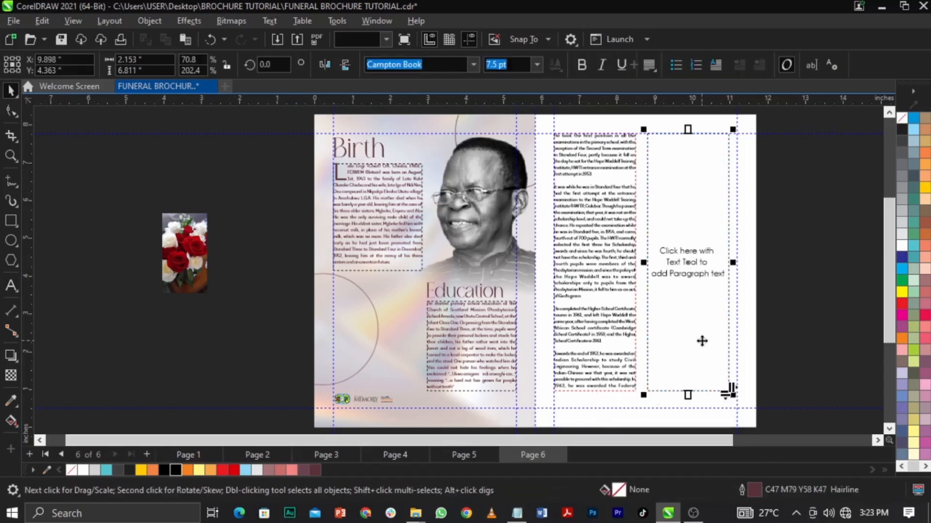
{"action": "left_click", "coordinate": [805, 329]}
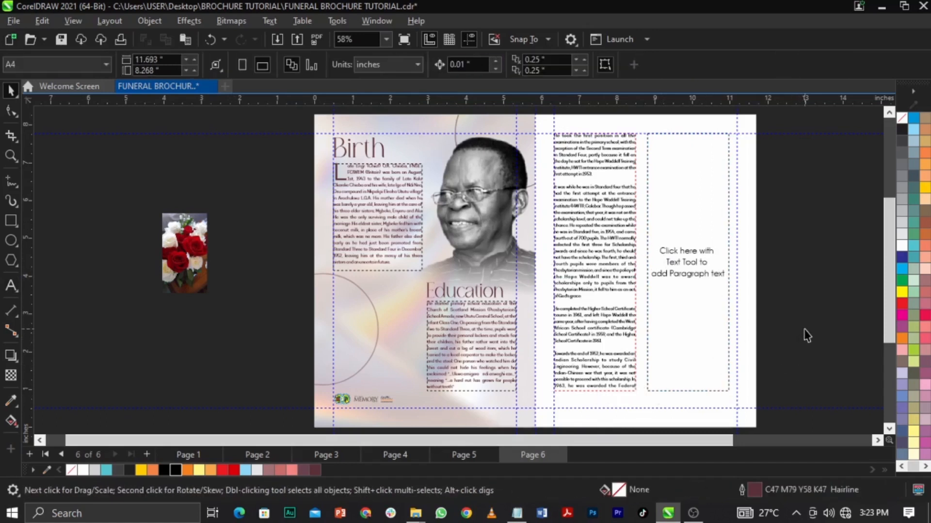
{"action": "left_click", "coordinate": [582, 333]}
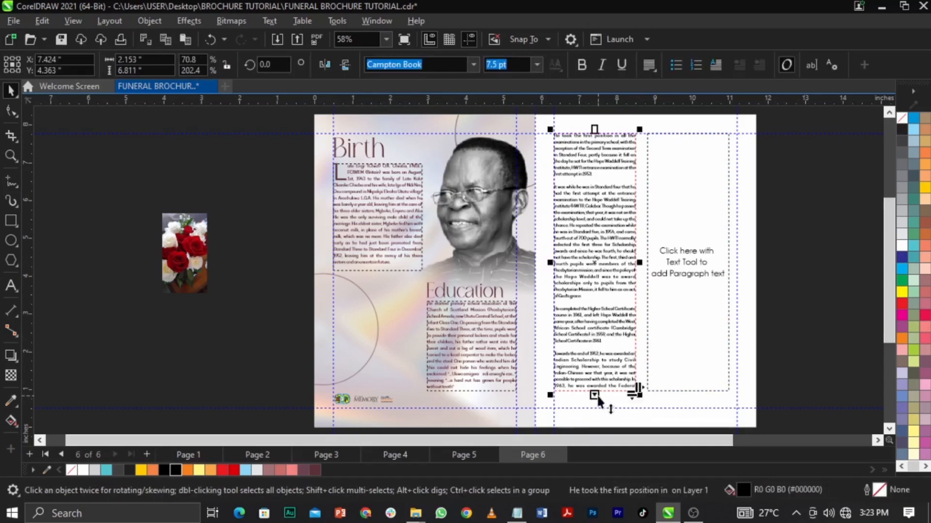
{"action": "left_click", "coordinate": [666, 402]}
{"action": "scroll", "coordinate": [666, 402], "scroll_direction": "up", "scroll_amount": 2}
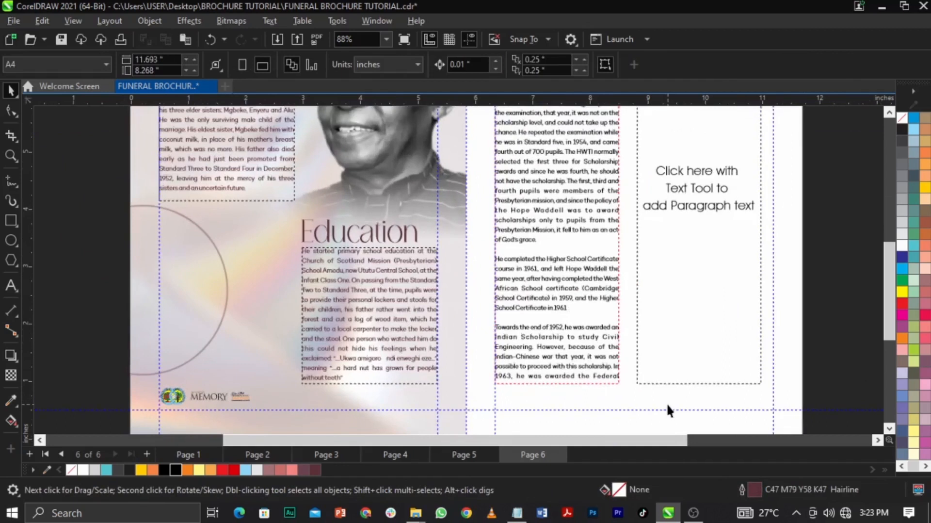
{"action": "scroll", "coordinate": [612, 373], "scroll_direction": "up", "scroll_amount": 3}
{"action": "scroll", "coordinate": [441, 333], "scroll_direction": "down", "scroll_amount": 1}
{"action": "scroll", "coordinate": [441, 333], "scroll_direction": "down", "scroll_amount": 1}
{"action": "left_click", "coordinate": [479, 361]}
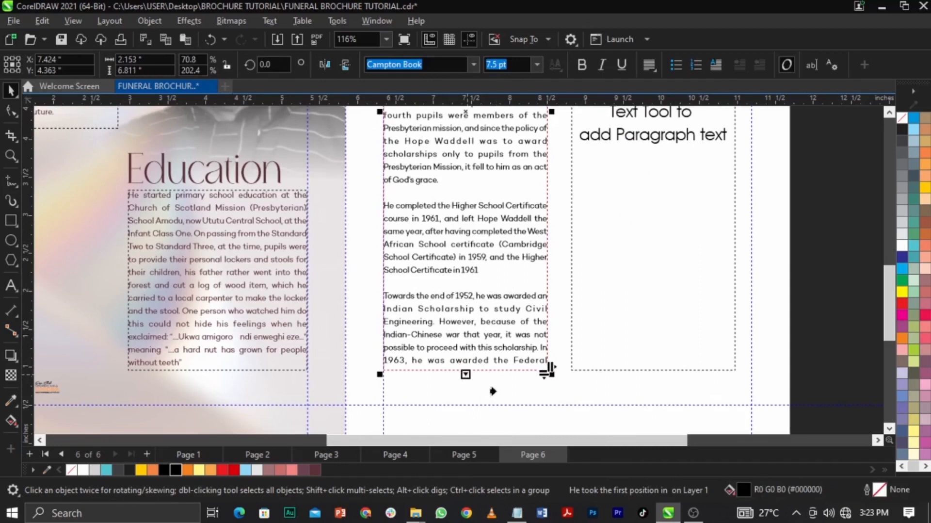
{"action": "scroll", "coordinate": [487, 392], "scroll_direction": "down", "scroll_amount": 3}
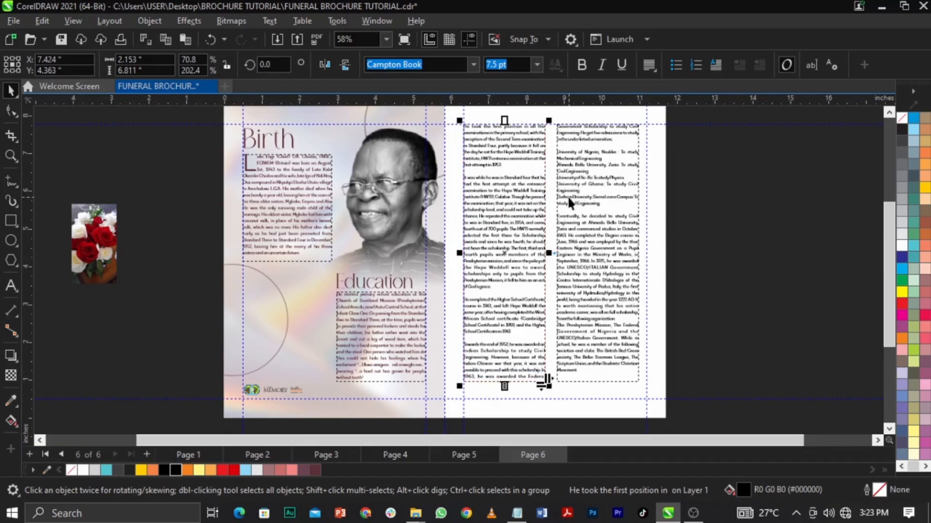
{"action": "left_click", "coordinate": [764, 297]}
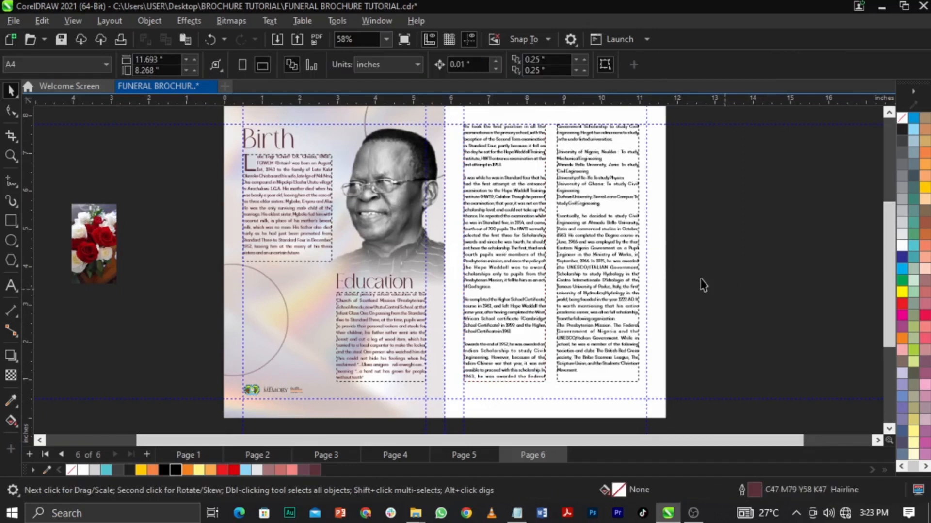
{"action": "left_click", "coordinate": [625, 256]}
{"action": "left_click", "coordinate": [732, 273]}
{"action": "left_click", "coordinate": [525, 272]}
{"action": "key", "text": "z"}
{"action": "left_click_drag", "start_coordinate": [718, 328], "coordinate": [497, 213]}
{"action": "key", "text": "space"}
{"action": "key", "text": "z"}
{"action": "right_click", "coordinate": [584, 266]}
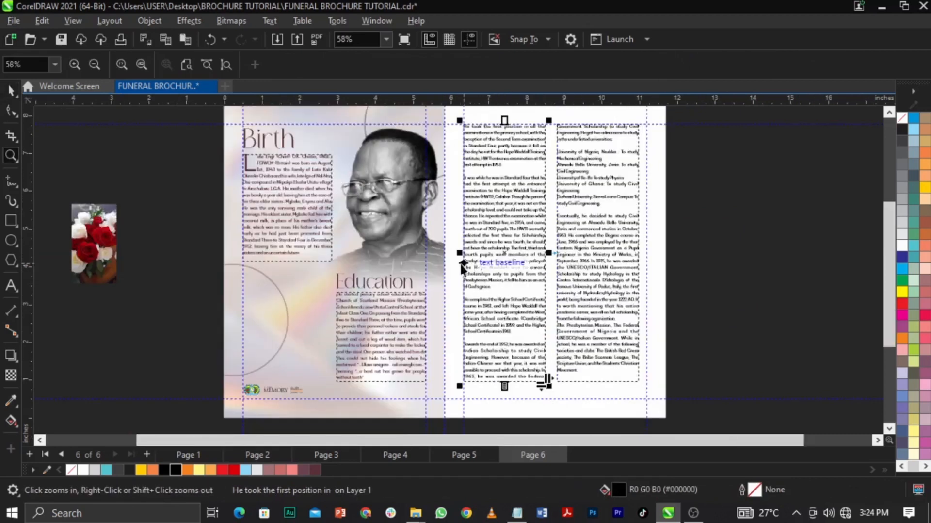
{"action": "key", "text": "space"}
{"action": "left_click", "coordinate": [602, 265]}
{"action": "left_click", "coordinate": [452, 226]}
{"action": "key", "text": "z"}
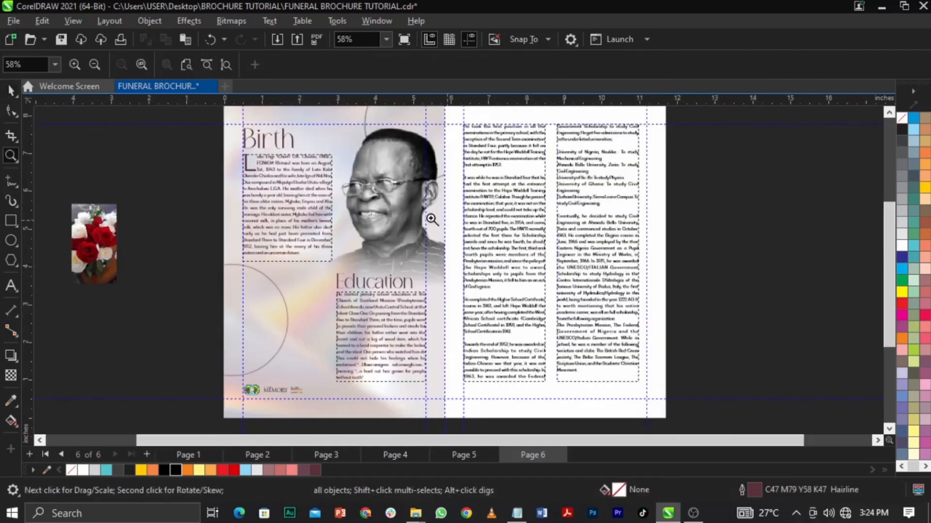
Step: Examine the linked text flow between the two columns on the right page of the spread
{"action": "left_click_drag", "start_coordinate": [439, 218], "coordinate": [678, 312]}
{"action": "key", "text": "space"}
{"action": "left_click", "coordinate": [283, 267]}
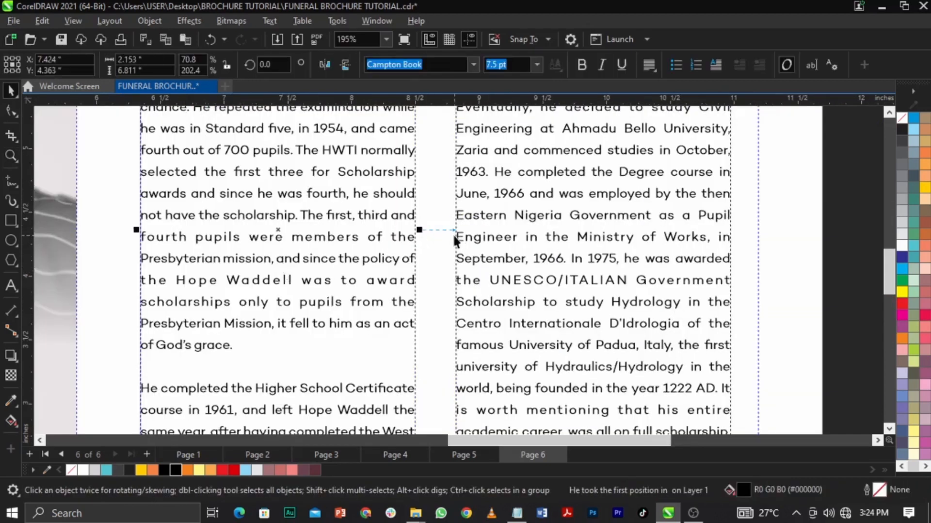
{"action": "key", "text": "z"}
{"action": "right_click", "coordinate": [397, 235]}
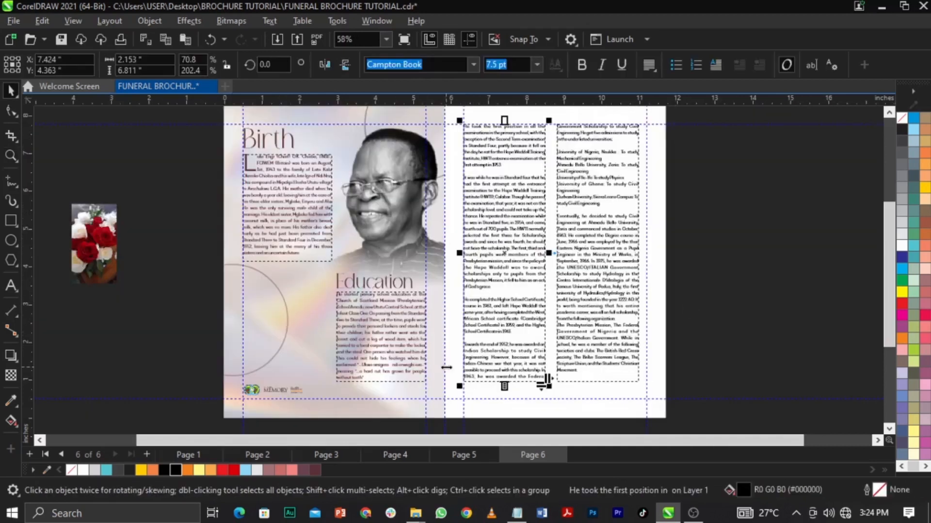
{"action": "left_click", "coordinate": [732, 330]}
{"action": "key", "text": "z"}
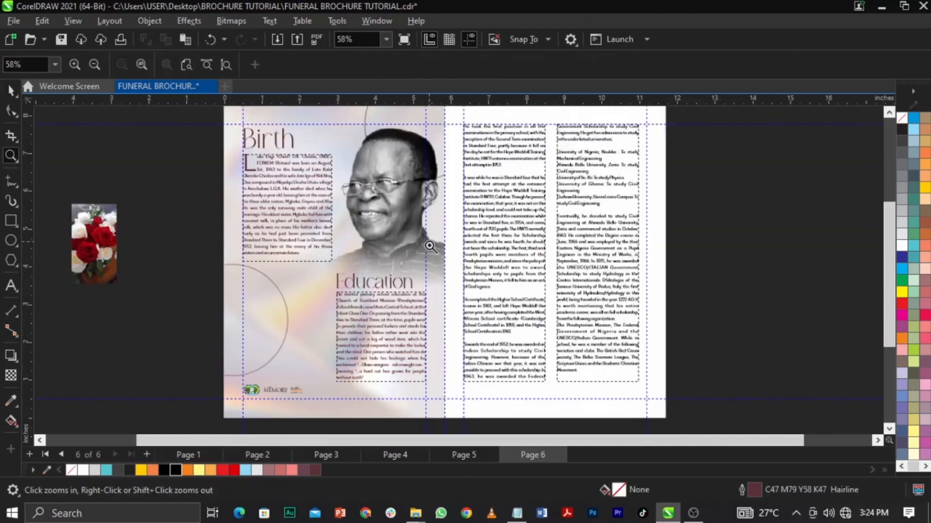
{"action": "left_click", "coordinate": [387, 330]}
{"action": "key", "text": "F5"}
{"action": "key", "text": "F4"}
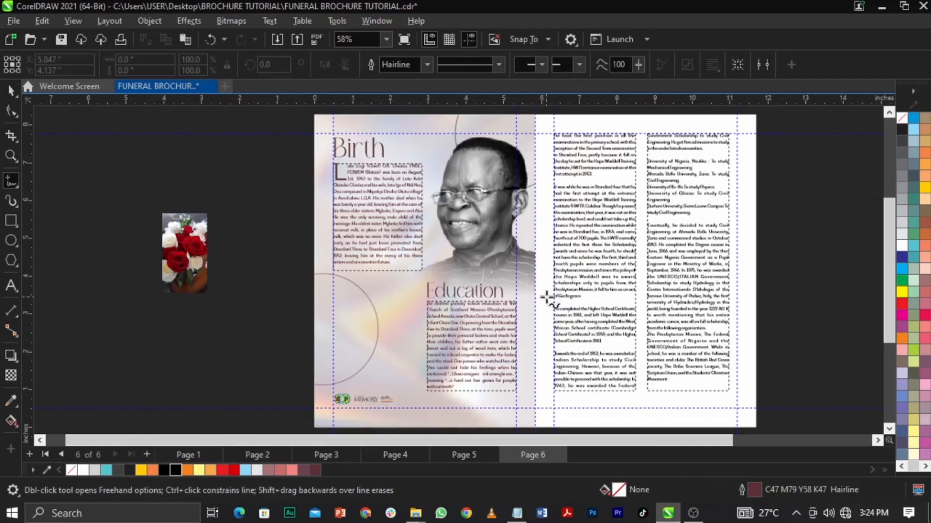
{"action": "key", "text": "space"}
{"action": "left_click", "coordinate": [605, 205]}
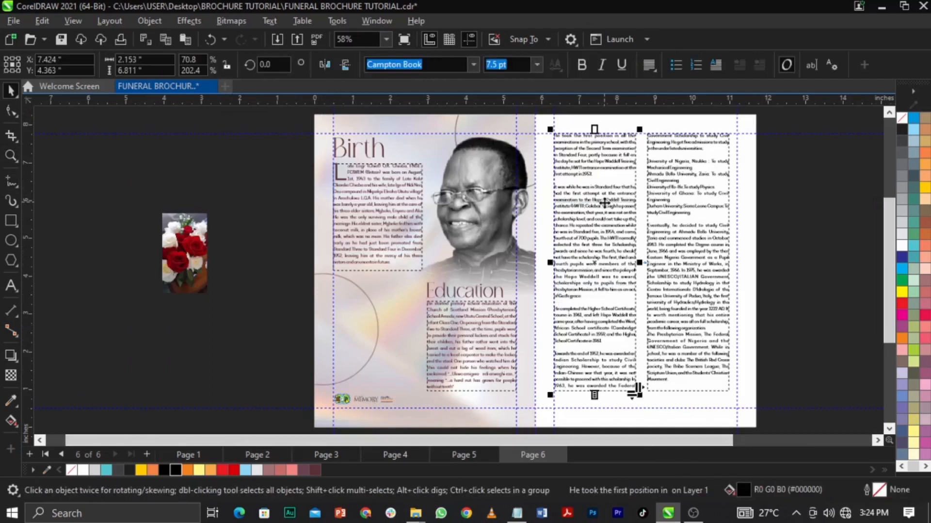
Step: Lower the second black text column's top edge, making the frame about 4.27 inches tall, and inspect its bottom overflow
{"action": "left_click", "coordinate": [672, 276]}
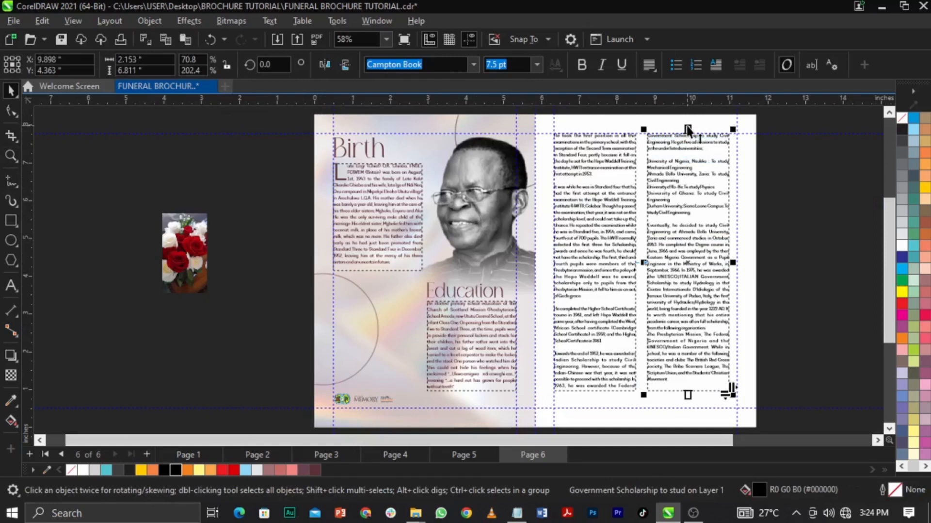
{"action": "left_click_drag", "start_coordinate": [685, 130], "coordinate": [703, 226]}
{"action": "key", "text": "F2"}
{"action": "left_click_drag", "start_coordinate": [802, 438], "coordinate": [583, 356]}
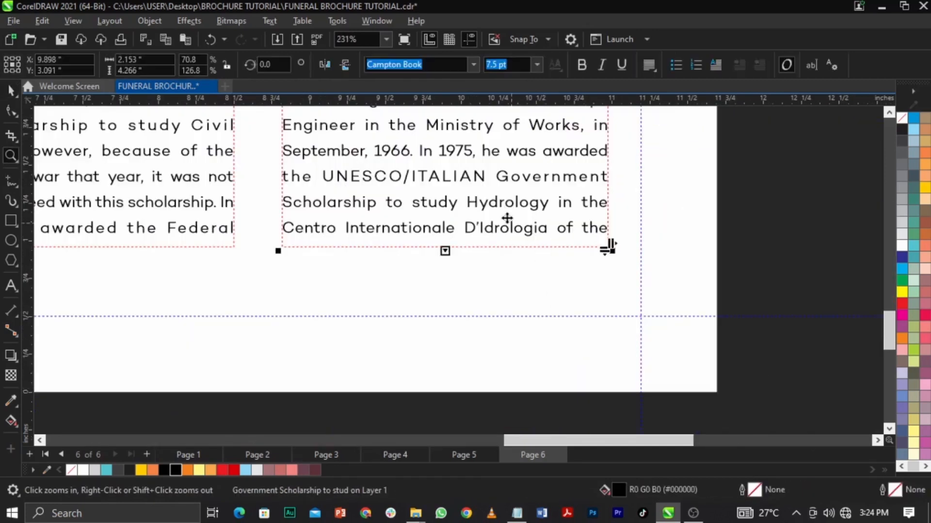
{"action": "left_click", "coordinate": [494, 222]}
{"action": "left_click", "coordinate": [714, 288]}
{"action": "key", "text": "F4"}
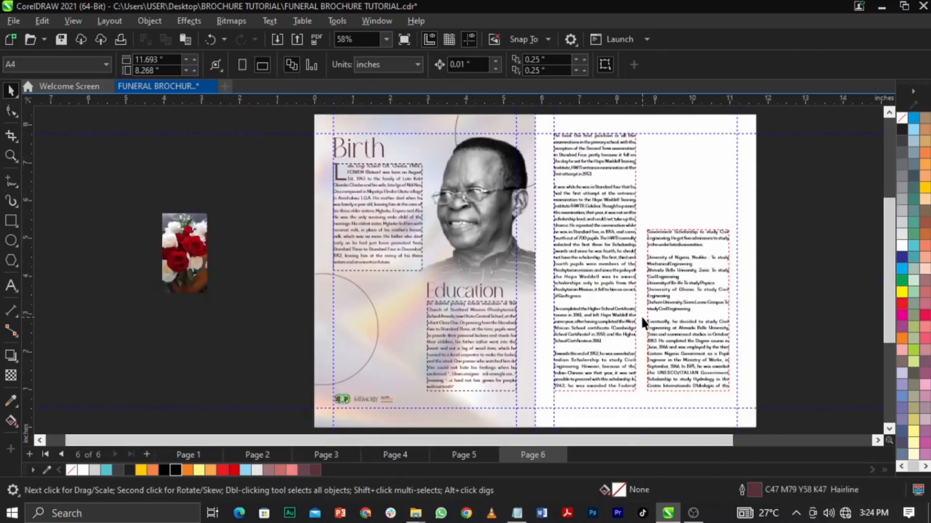
Step: Lower the second black text column's top edge further, making the frame about 3.67 inches tall
{"action": "left_click", "coordinate": [642, 317]}
{"action": "left_click", "coordinate": [714, 308]}
{"action": "left_click", "coordinate": [775, 296]}
{"action": "left_click", "coordinate": [669, 282]}
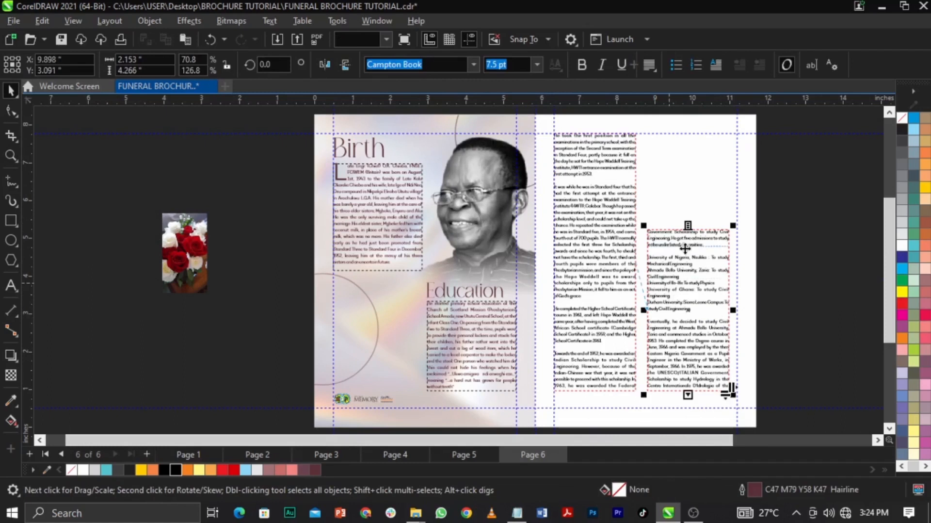
{"action": "left_click_drag", "start_coordinate": [687, 225], "coordinate": [695, 248]}
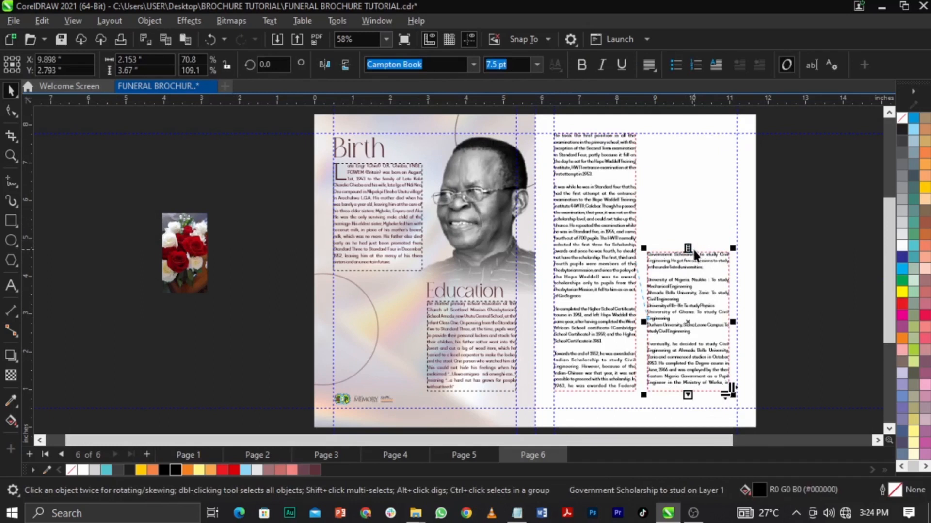
{"action": "key", "text": "z"}
{"action": "left_click_drag", "start_coordinate": [752, 226], "coordinate": [797, 362]}
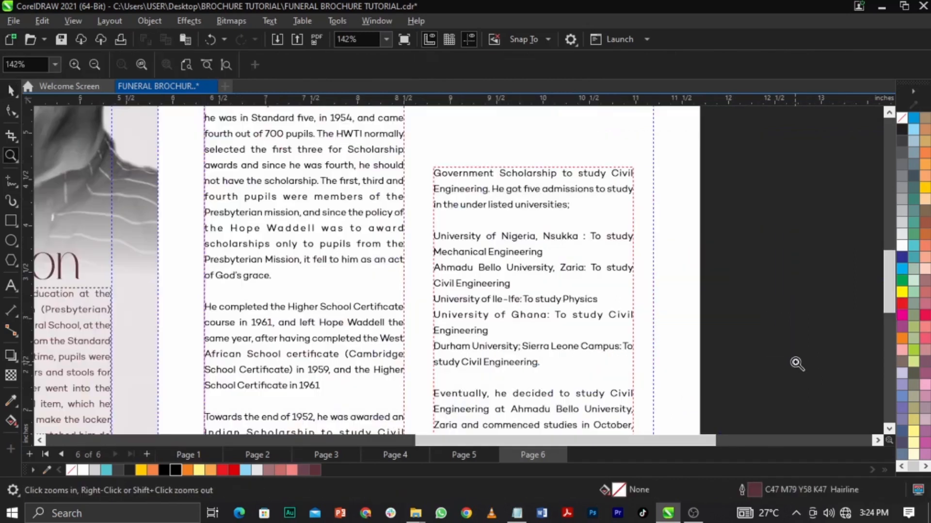
{"action": "key", "text": "space"}
{"action": "key", "text": "z"}
{"action": "right_click", "coordinate": [785, 343]}
{"action": "key", "text": "space"}
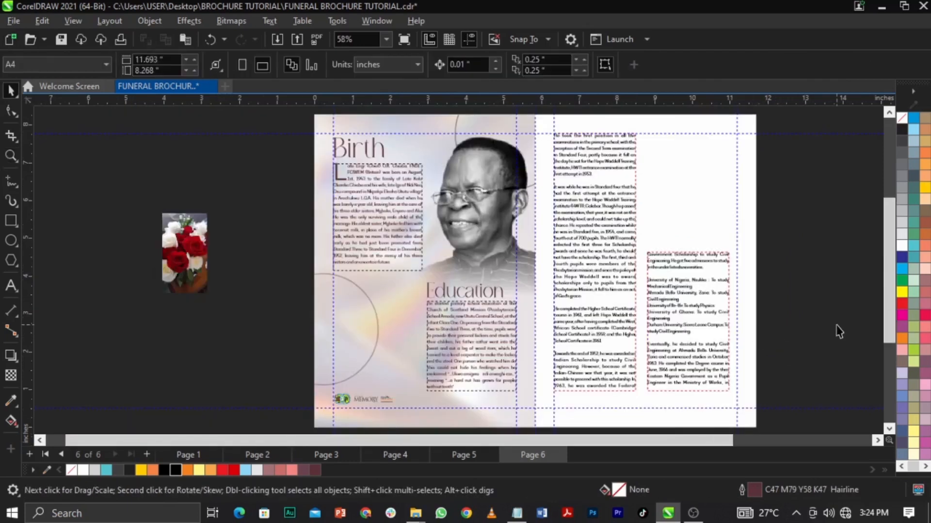
Step: Move the flower photo from the pasteboard to the outer edge of the right page, beside the empty area above the second column
{"action": "left_click_drag", "start_coordinate": [190, 250], "coordinate": [782, 190]}
{"action": "key", "text": "z"}
{"action": "left_click_drag", "start_coordinate": [753, 122], "coordinate": [848, 275]}
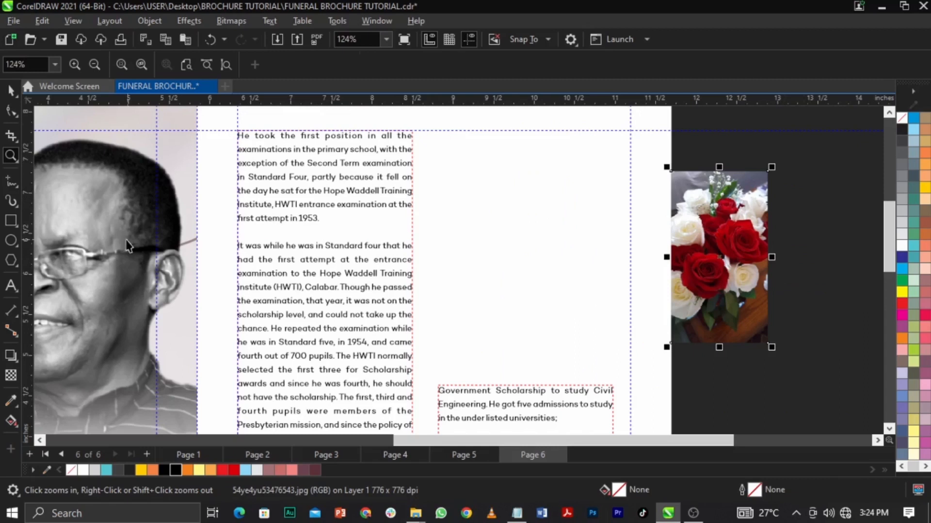
Step: Draw a rectangle about 2.14 by 2.66 inches above the second text column, starting at the upper margin guide
{"action": "key", "text": "space"}
{"action": "left_click", "coordinate": [15, 217]}
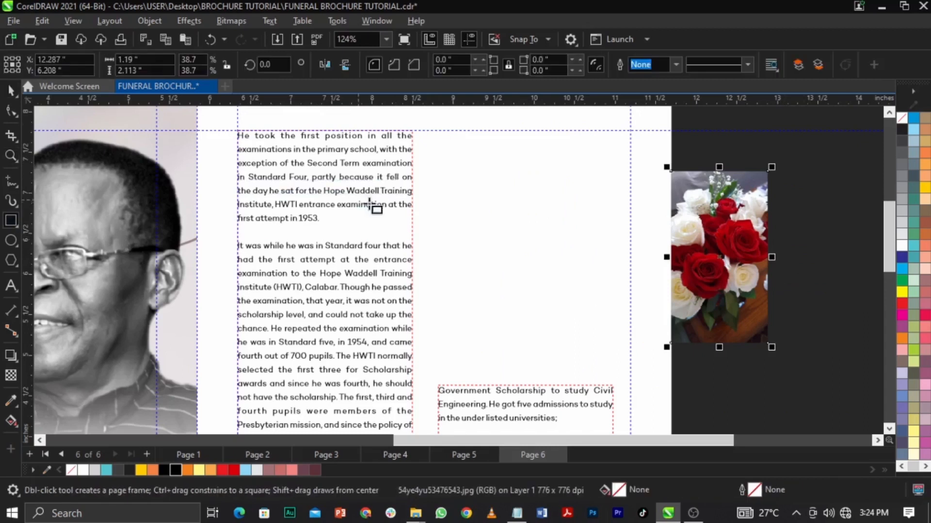
{"action": "left_click_drag", "start_coordinate": [441, 131], "coordinate": [615, 347]}
{"action": "key", "text": "space"}
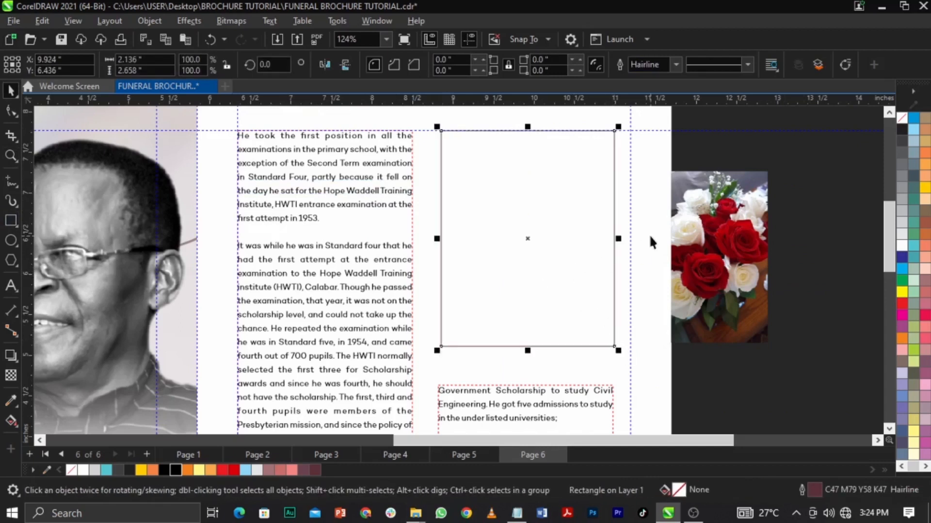
{"action": "left_click", "coordinate": [750, 337]}
{"action": "left_click", "coordinate": [546, 243]}
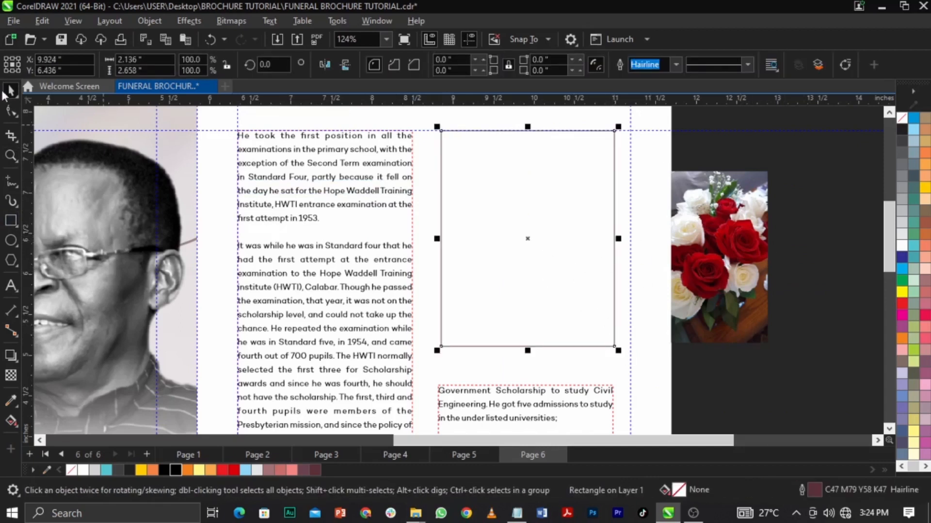
{"action": "left_click", "coordinate": [11, 111]}
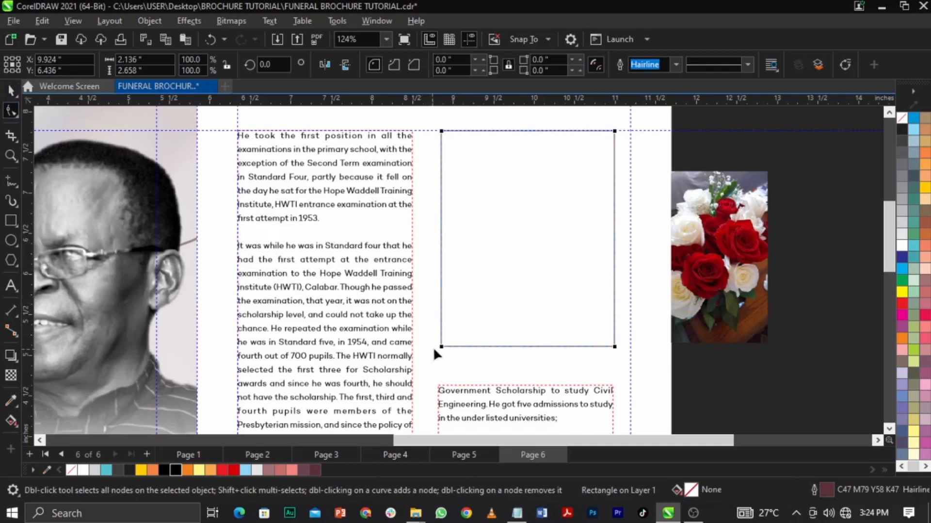
{"action": "left_click_drag", "start_coordinate": [442, 345], "coordinate": [398, 244]}
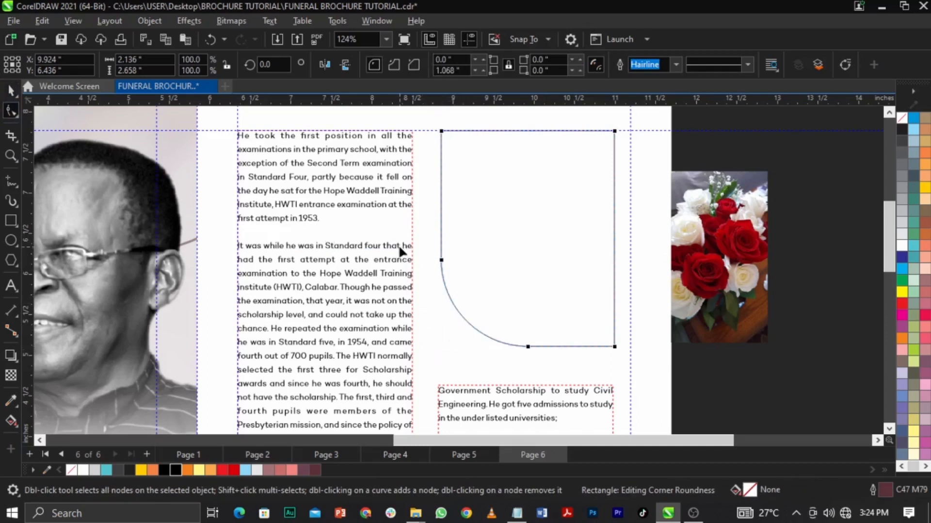
{"action": "key", "text": "ctrl+z"}
{"action": "key", "text": "space"}
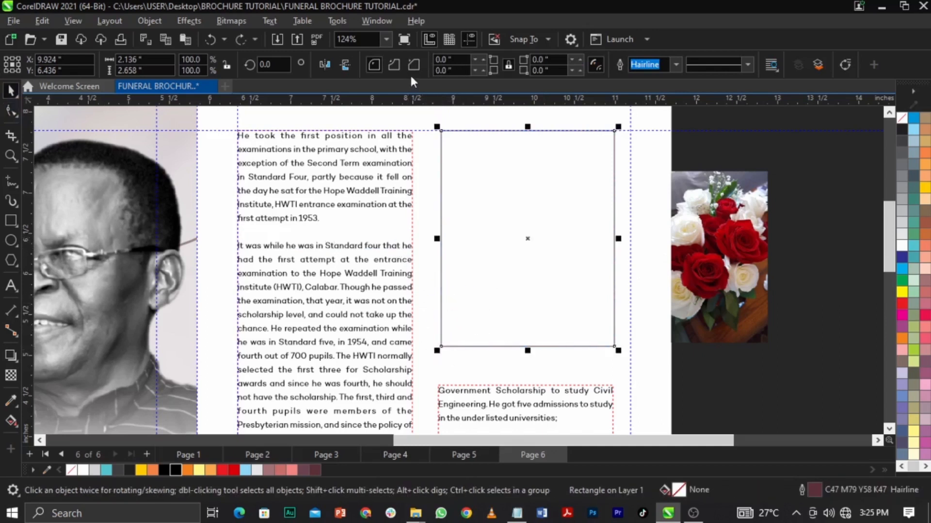
Step: Round only the lower-left corner of the rectangle with a 1-inch radius
{"action": "type", "text": "1"}
{"action": "key", "text": "Return"}
{"action": "key", "text": "ctrl+z"}
{"action": "type", "text": "1"}
{"action": "key", "text": "Return"}
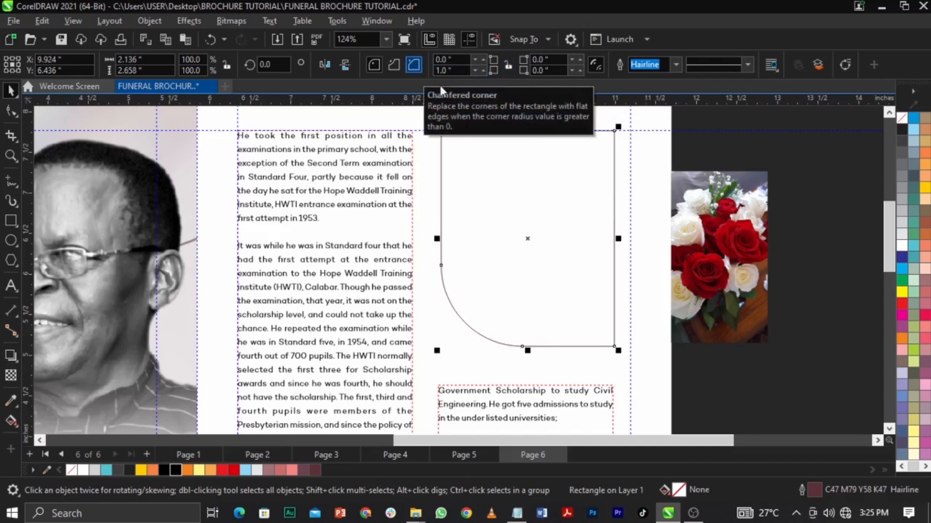
Step: PowerClip the flower photo inside the rectangle with the rounded corner
{"action": "left_click", "coordinate": [674, 275]}
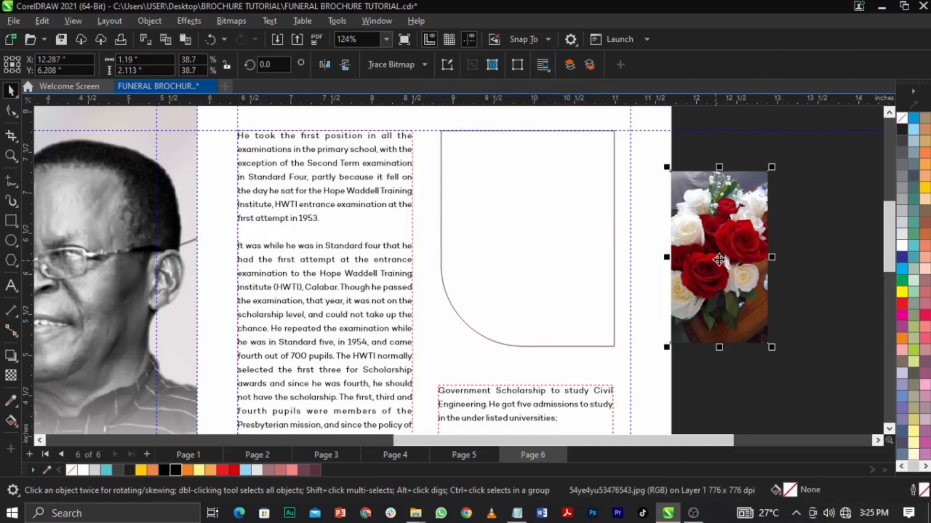
{"action": "left_click", "coordinate": [542, 255]}
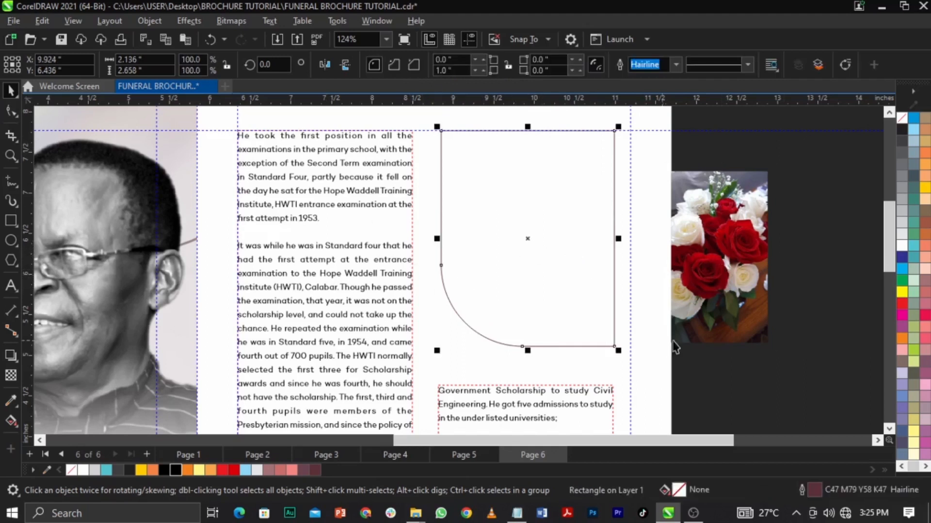
{"action": "left_click", "coordinate": [757, 271]}
{"action": "right_click", "coordinate": [757, 271]}
{"action": "left_click", "coordinate": [779, 294]}
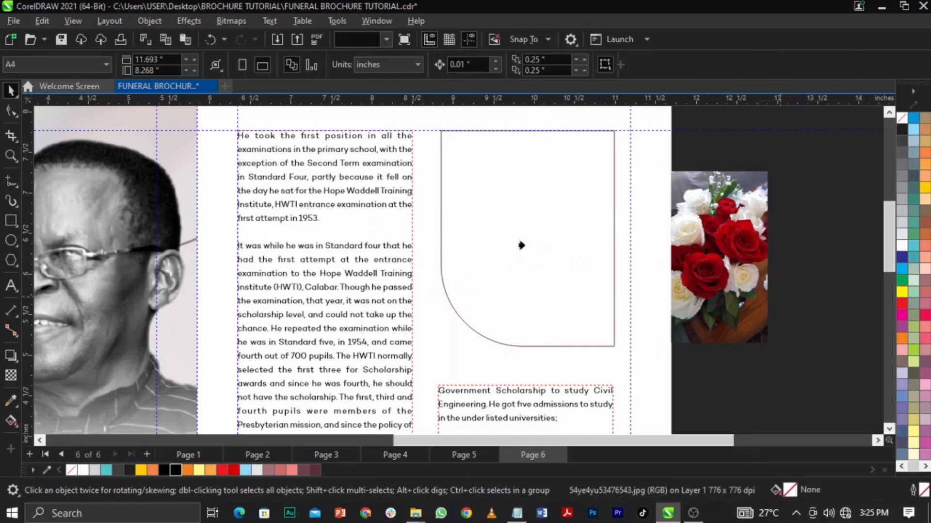
{"action": "left_click", "coordinate": [521, 245]}
Step: Edit the PowerClip contents, enlarge the flower photo to about 2.30 by 4.09 inches to fill the frame, and finish editing
{"action": "right_click", "coordinate": [536, 262]}
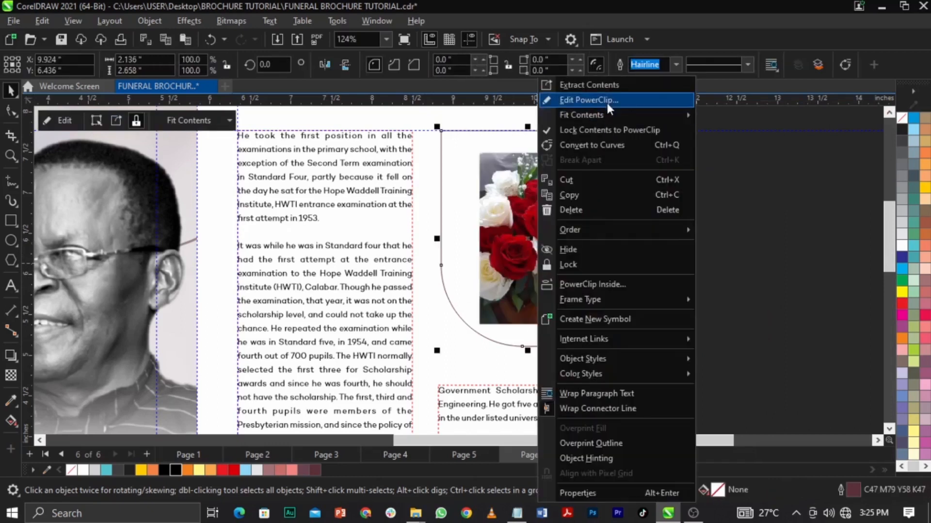
{"action": "left_click", "coordinate": [588, 100]}
{"action": "key", "text": "z"}
{"action": "right_click", "coordinate": [699, 270]}
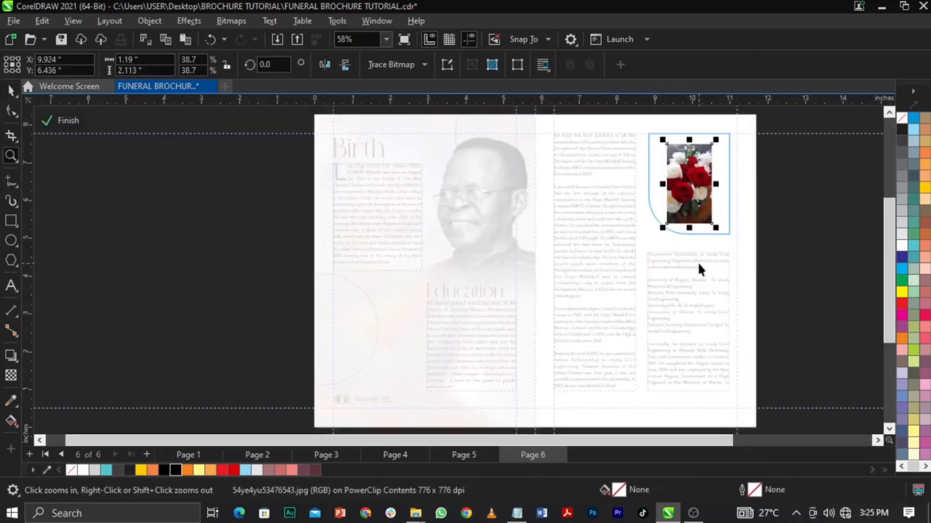
{"action": "key", "text": "space"}
{"action": "left_click_drag", "start_coordinate": [716, 227], "coordinate": [740, 271]}
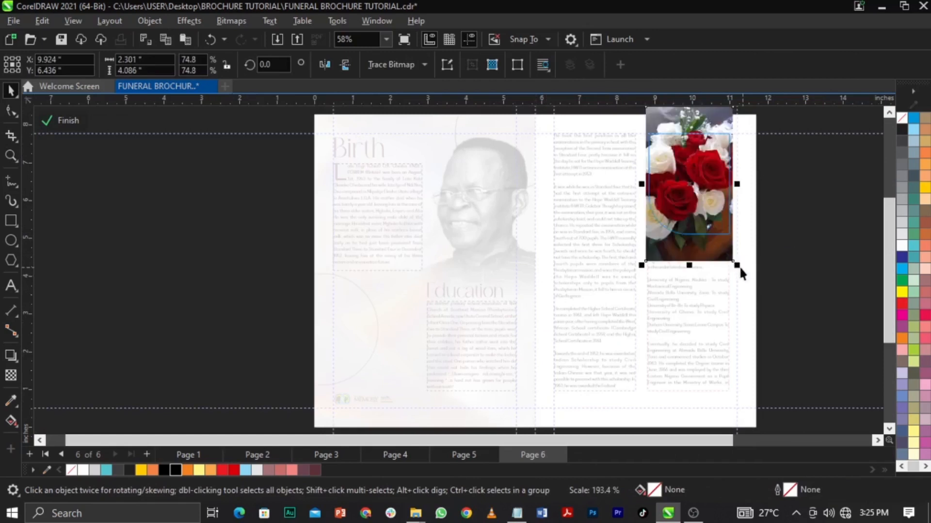
{"action": "left_click", "coordinate": [808, 269]}
{"action": "left_click", "coordinate": [808, 270], "text": "ctrl"}
{"action": "left_click", "coordinate": [808, 270]}
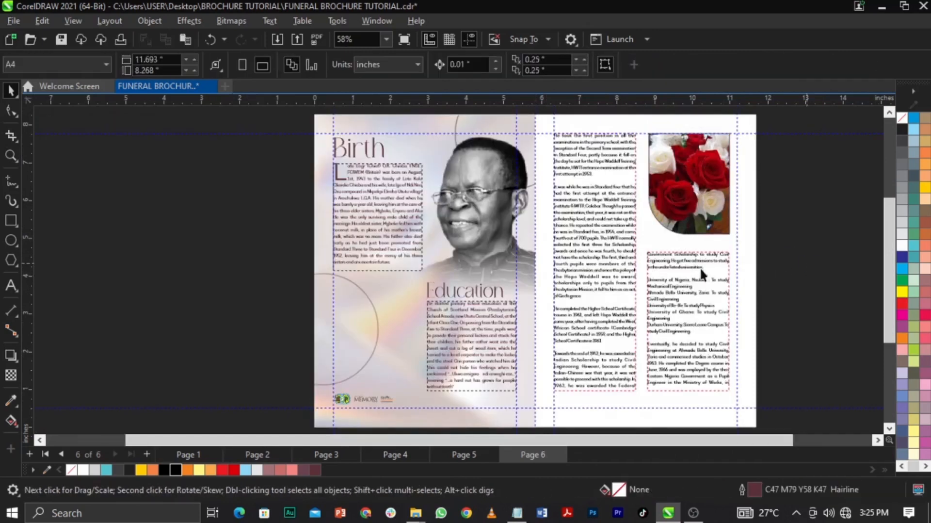
Step: Remove the outline from the flower photo's PowerClip frame
{"action": "left_click", "coordinate": [597, 226]}
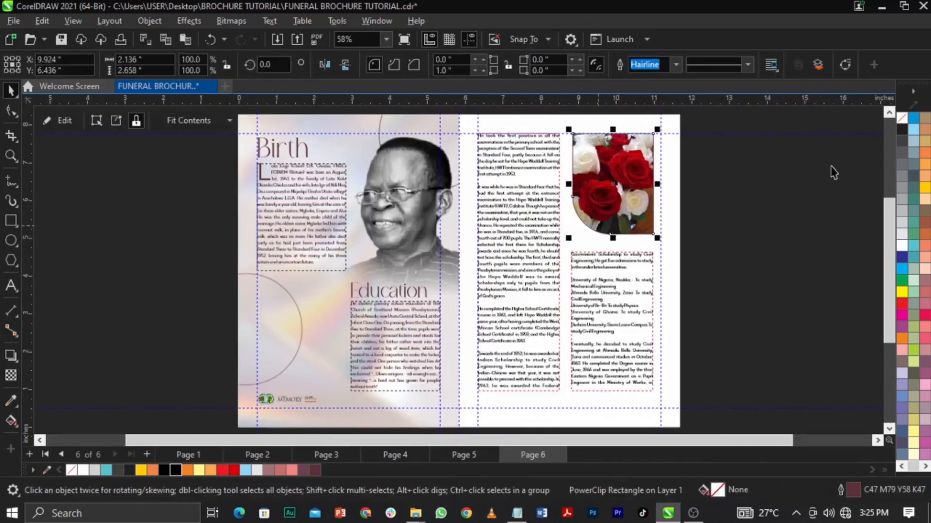
{"action": "right_click", "coordinate": [899, 127]}
{"action": "left_click", "coordinate": [807, 189]}
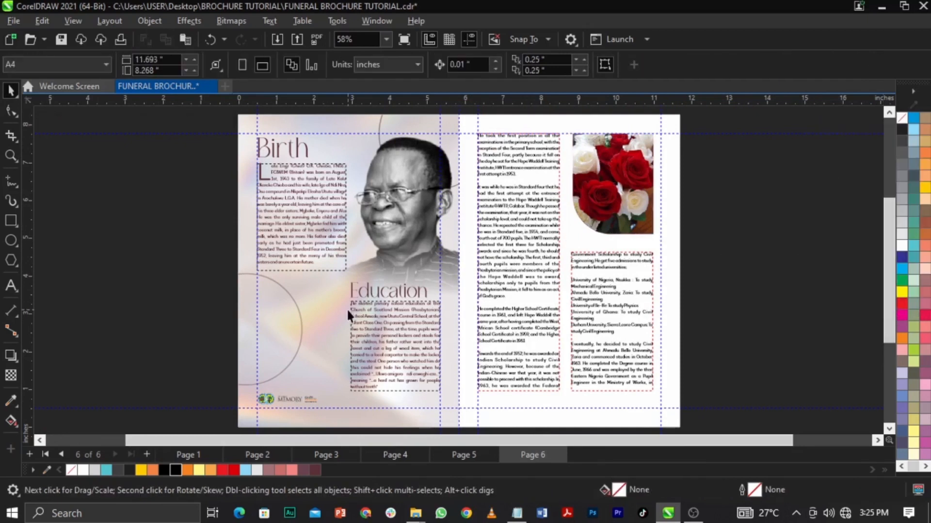
Step: Duplicate the left page's footer logos onto the right page at the same height, starting at its inner margin guide
{"action": "key", "text": "z"}
{"action": "scroll", "coordinate": [656, 433], "scroll_direction": "down", "scroll_amount": 1}
{"action": "left_click_drag", "start_coordinate": [655, 433], "coordinate": [753, 427]}
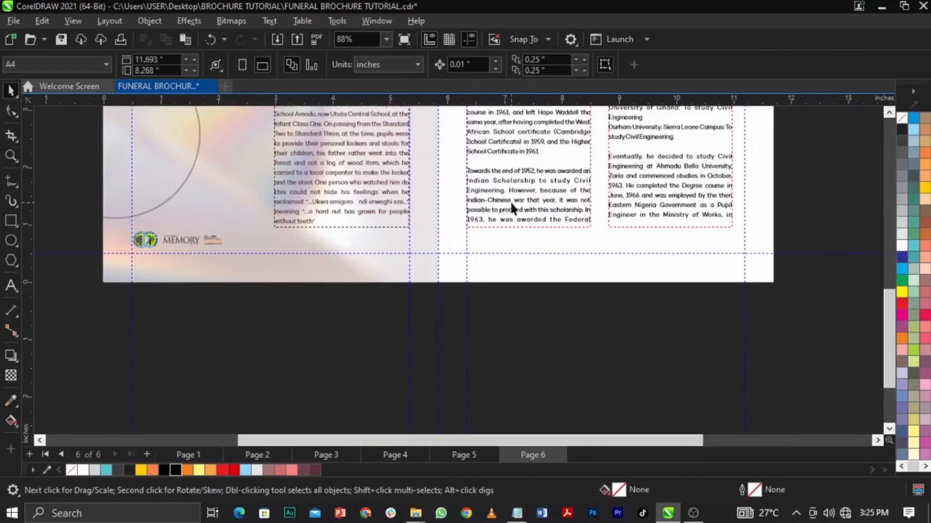
{"action": "left_click", "coordinate": [128, 238]}
{"action": "left_click_drag", "start_coordinate": [83, 312], "coordinate": [540, 255]}
{"action": "left_click", "coordinate": [548, 330]}
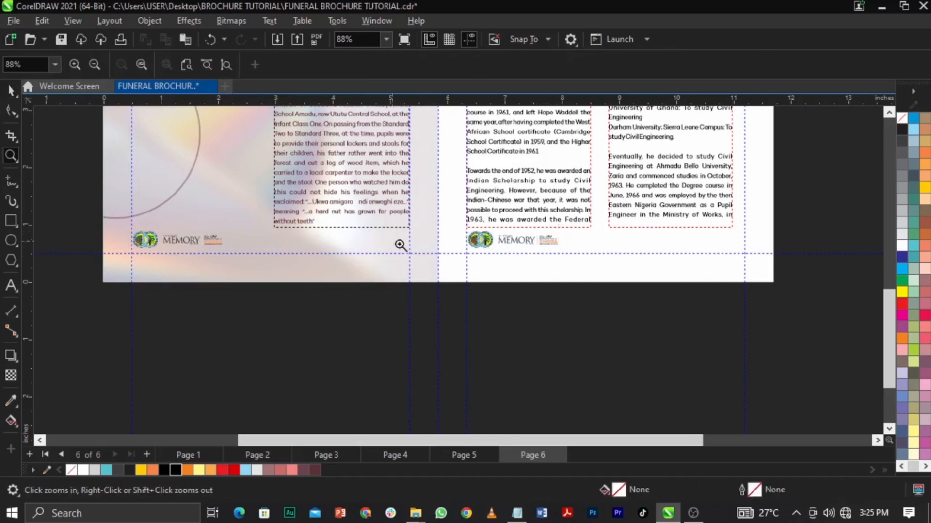
{"action": "left_click", "coordinate": [552, 211]}
{"action": "left_click", "coordinate": [625, 205], "text": "shift"}
{"action": "left_click", "coordinate": [320, 182], "text": "shift"}
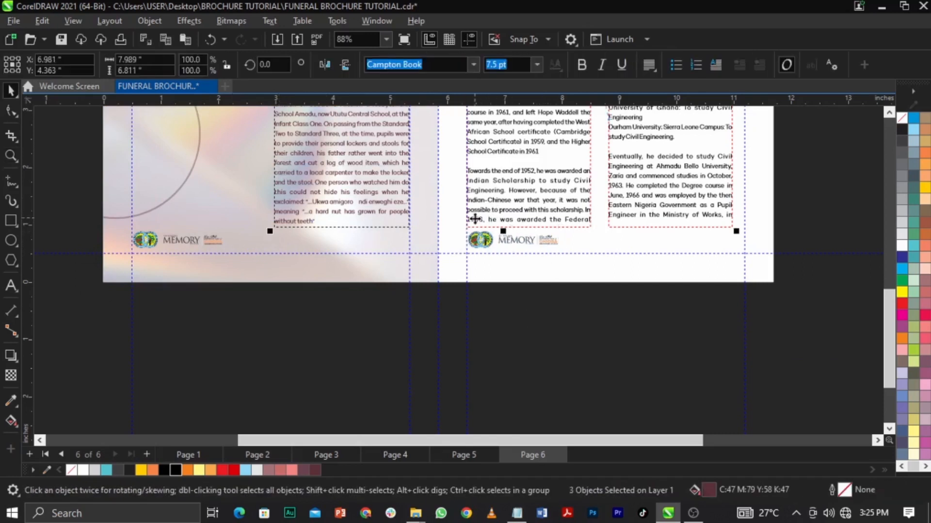
{"action": "left_click_drag", "start_coordinate": [503, 231], "coordinate": [504, 225]}
{"action": "key", "text": "ctrl+z"}
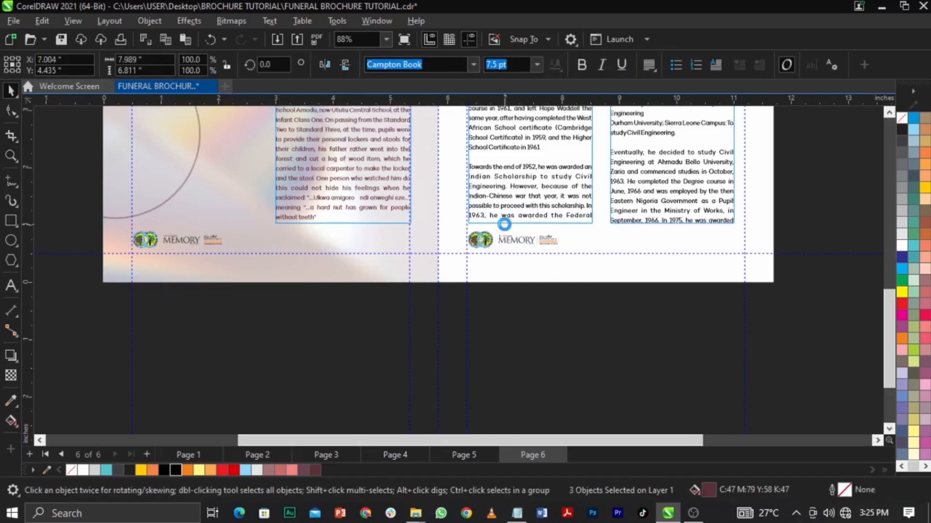
Step: Shorten the Education paragraph frame and both black text columns together by raising their bottom edges away from the footer logos
{"action": "left_click", "coordinate": [400, 211]}
{"action": "left_click", "coordinate": [523, 203], "text": "shift"}
{"action": "left_click", "coordinate": [633, 204], "text": "shift"}
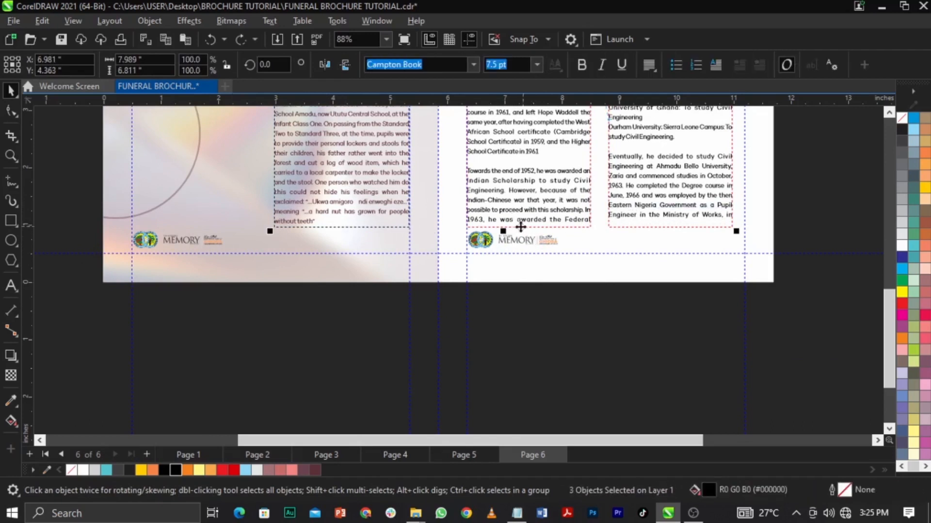
{"action": "left_click_drag", "start_coordinate": [503, 230], "coordinate": [504, 219]}
{"action": "left_click", "coordinate": [812, 229]}
{"action": "scroll", "coordinate": [624, 265], "scroll_direction": "down", "scroll_amount": 1}
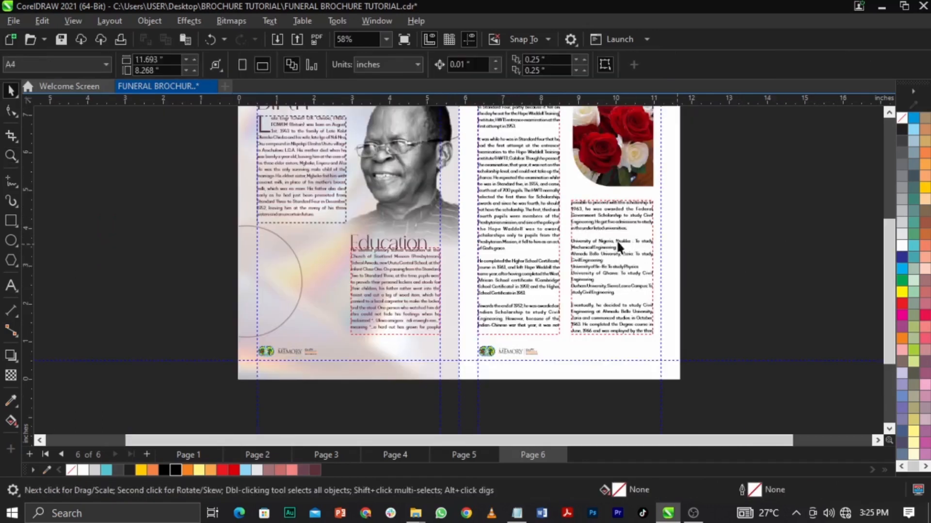
Step: Extend the Education paragraph frame slightly downward to fit its closing line of text
{"action": "scroll", "coordinate": [517, 243], "scroll_direction": "down", "scroll_amount": 1}
{"action": "key", "text": "z"}
{"action": "left_click_drag", "start_coordinate": [452, 171], "coordinate": [555, 243]}
{"action": "key", "text": "F3"}
{"action": "key", "text": "space"}
{"action": "key", "text": "z"}
{"action": "left_click_drag", "start_coordinate": [365, 248], "coordinate": [633, 348]}
{"action": "key", "text": "space"}
{"action": "left_click", "coordinate": [248, 254]}
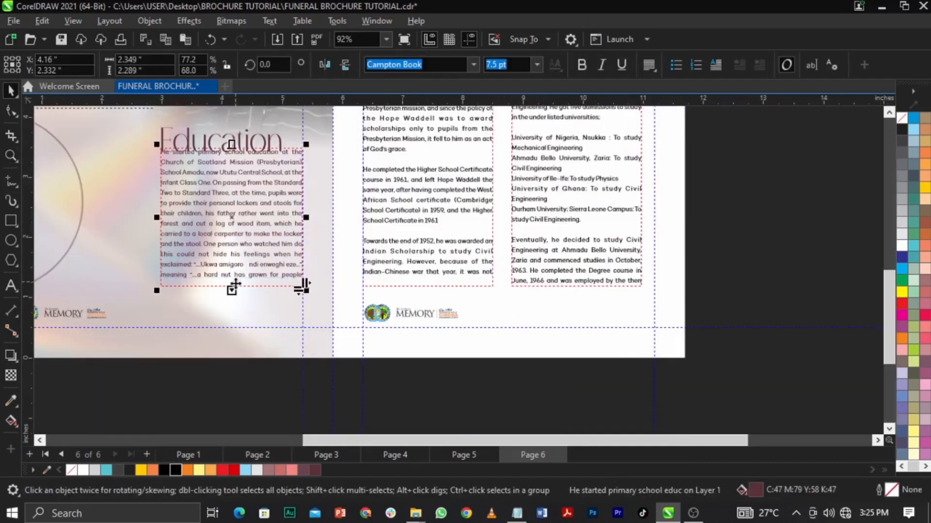
{"action": "left_click_drag", "start_coordinate": [233, 290], "coordinate": [247, 303]}
Step: Move the Education heading up to clear the first line of its paragraph, at about Y 3.76 inches
{"action": "key", "text": "z"}
{"action": "key", "text": "F3"}
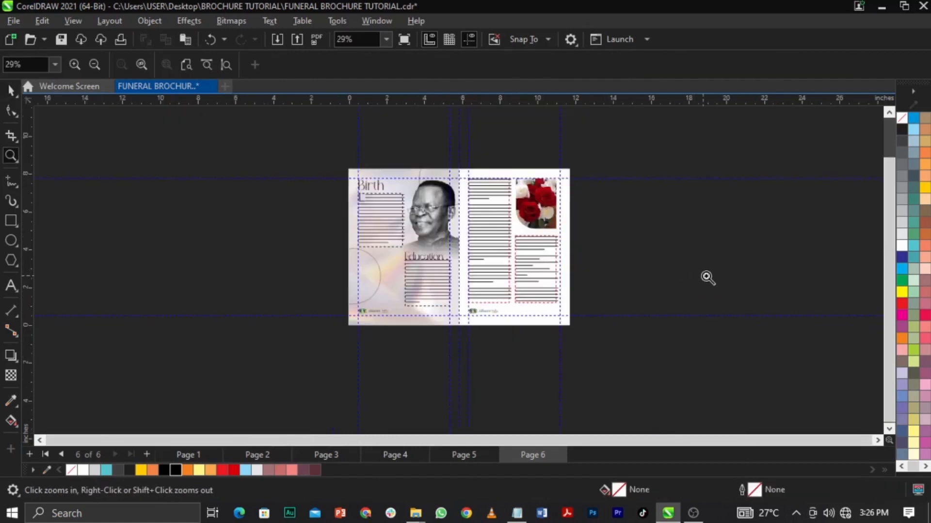
{"action": "left_click_drag", "start_coordinate": [310, 232], "coordinate": [464, 302]}
{"action": "key", "text": "space"}
{"action": "scroll", "coordinate": [652, 226], "scroll_direction": "up", "scroll_amount": 3}
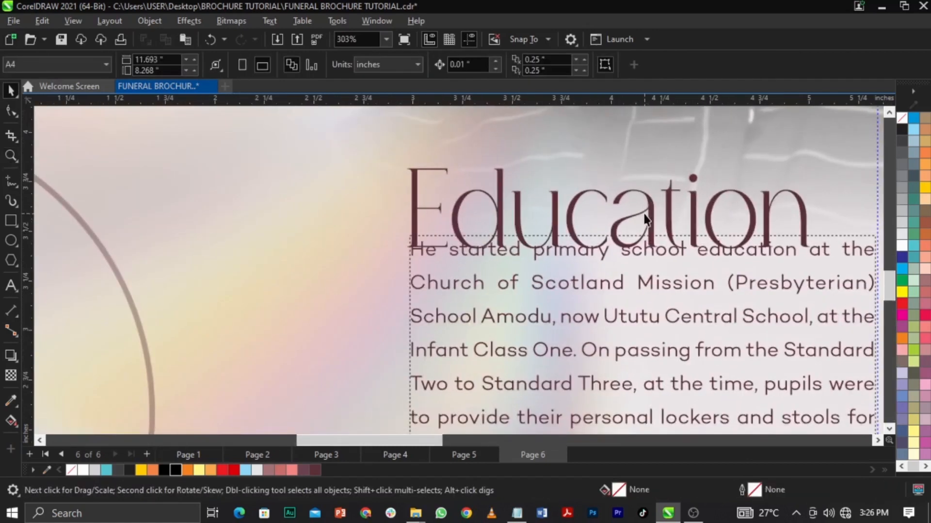
{"action": "left_click_drag", "start_coordinate": [650, 214], "coordinate": [648, 186]}
{"action": "scroll", "coordinate": [648, 206], "scroll_direction": "down", "scroll_amount": 2}
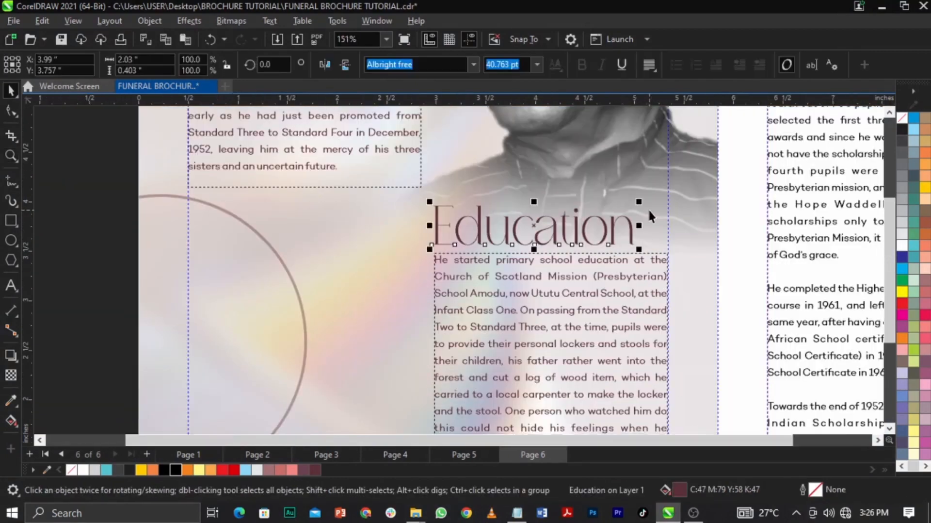
{"action": "scroll", "coordinate": [647, 208], "scroll_direction": "down", "scroll_amount": 2}
{"action": "left_click", "coordinate": [725, 258]}
{"action": "left_click", "coordinate": [278, 229]}
{"action": "left_click", "coordinate": [736, 256]}
Step: Apply a drop cap to the opening paragraph of the right page's first text column, starting "He took the first position"
{"action": "left_click", "coordinate": [498, 149]}
{"action": "scroll", "coordinate": [498, 149], "scroll_direction": "up", "scroll_amount": 2}
{"action": "scroll", "coordinate": [454, 117], "scroll_direction": "up", "scroll_amount": 2}
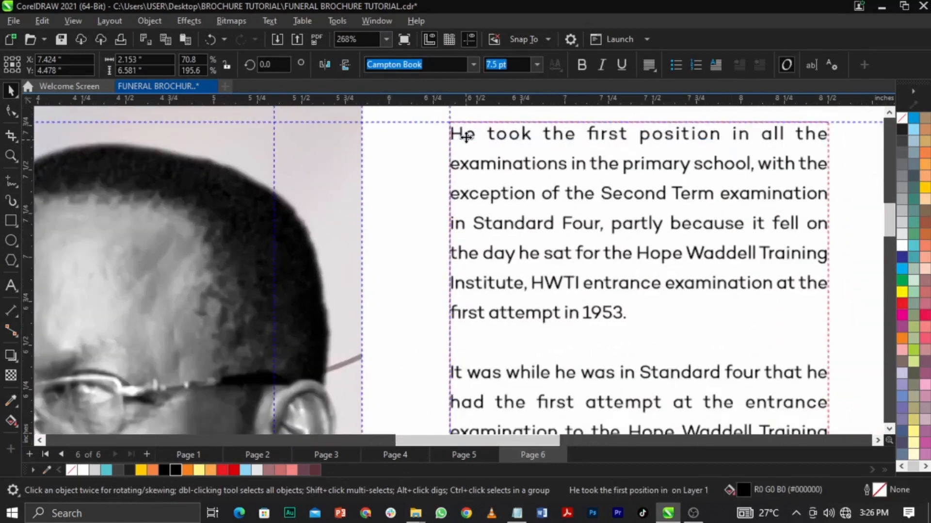
{"action": "double_click", "coordinate": [465, 136]}
{"action": "left_click_drag", "start_coordinate": [465, 136], "coordinate": [440, 139]}
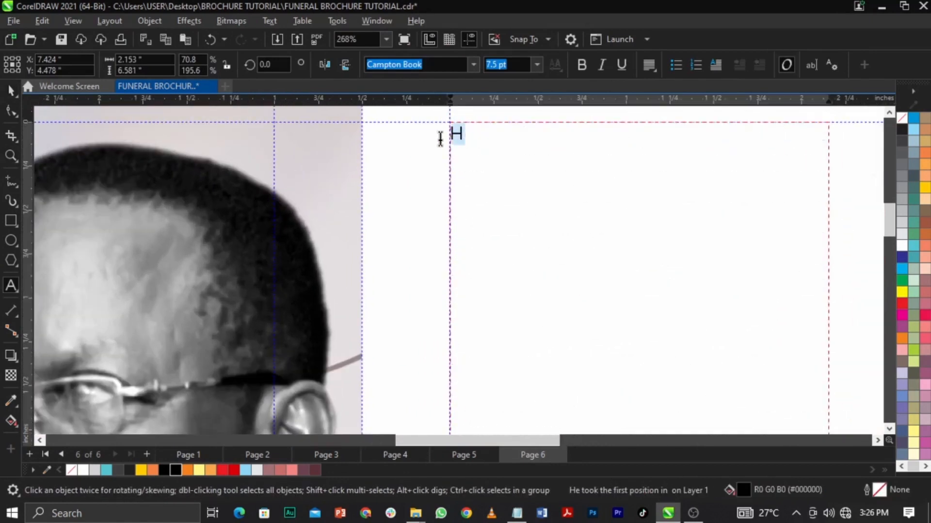
{"action": "left_click", "coordinate": [716, 68]}
{"action": "key", "text": "ctrl+space"}
{"action": "key", "text": "shift+F4"}
{"action": "left_click", "coordinate": [728, 242]}
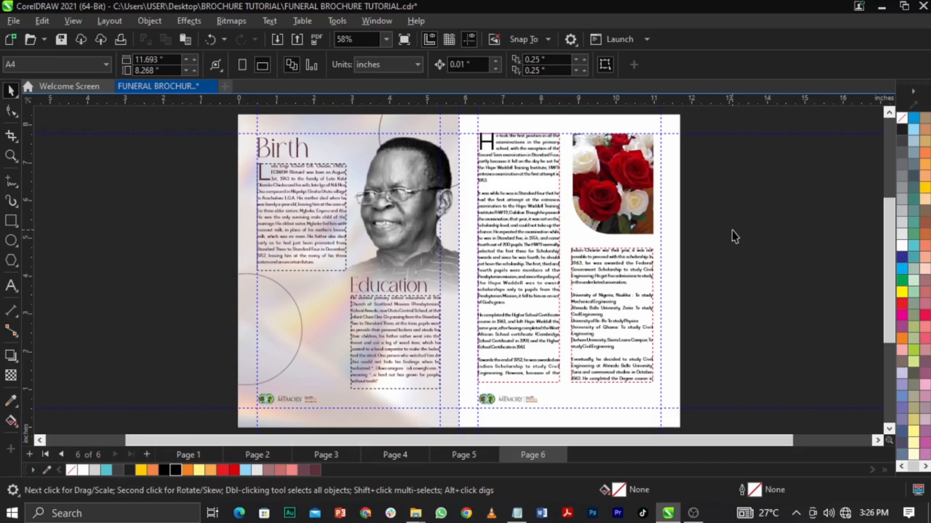
Step: Try stretching the text frame under the flower photo past the page's bottom edge to check its overflow text, and undo it
{"action": "left_click", "coordinate": [638, 277]}
{"action": "key", "text": "F3"}
{"action": "left_click_drag", "start_coordinate": [416, 264], "coordinate": [619, 405]}
{"action": "key", "text": "Escape"}
{"action": "scroll", "coordinate": [566, 168], "scroll_direction": "up", "scroll_amount": 1}
{"action": "scroll", "coordinate": [562, 214], "scroll_direction": "down", "scroll_amount": 2}
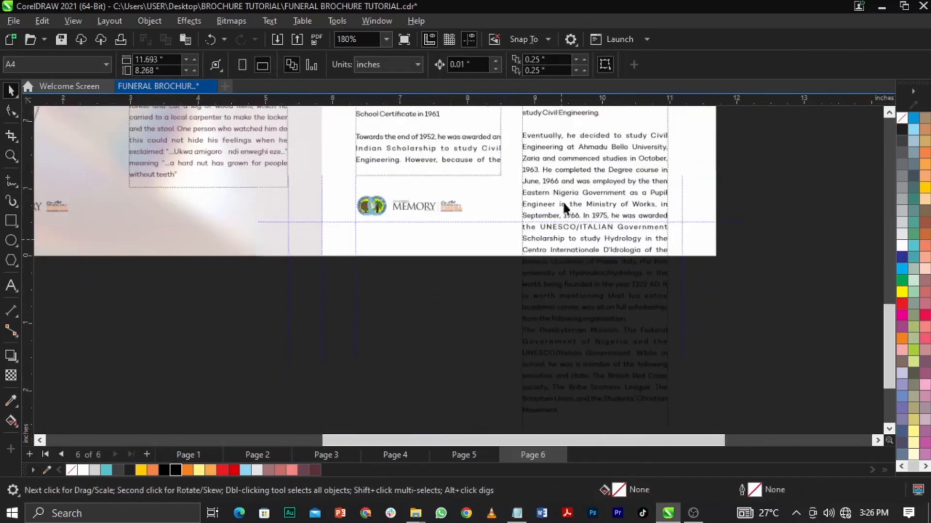
{"action": "scroll", "coordinate": [574, 130], "scroll_direction": "up", "scroll_amount": 1}
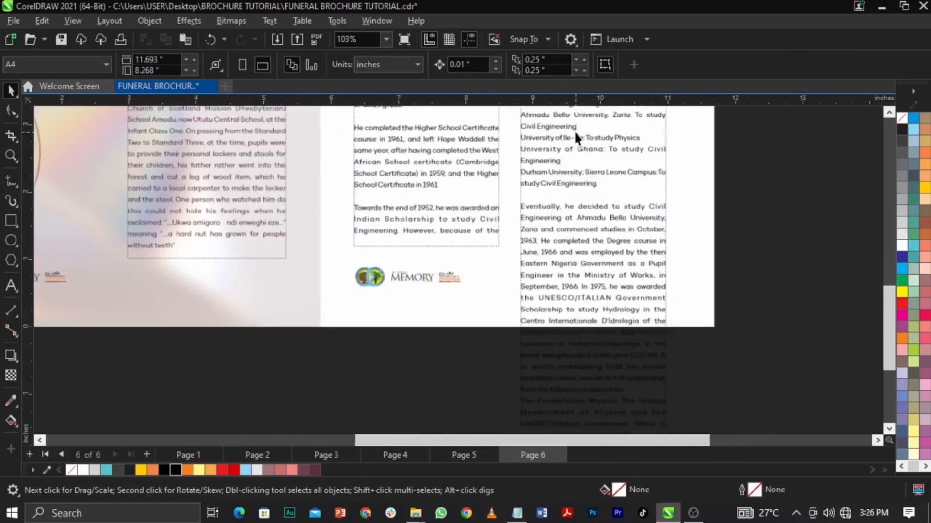
{"action": "scroll", "coordinate": [574, 130], "scroll_direction": "down", "scroll_amount": 1}
{"action": "key", "text": "ctrl+z"}
{"action": "left_click", "coordinate": [808, 212]}
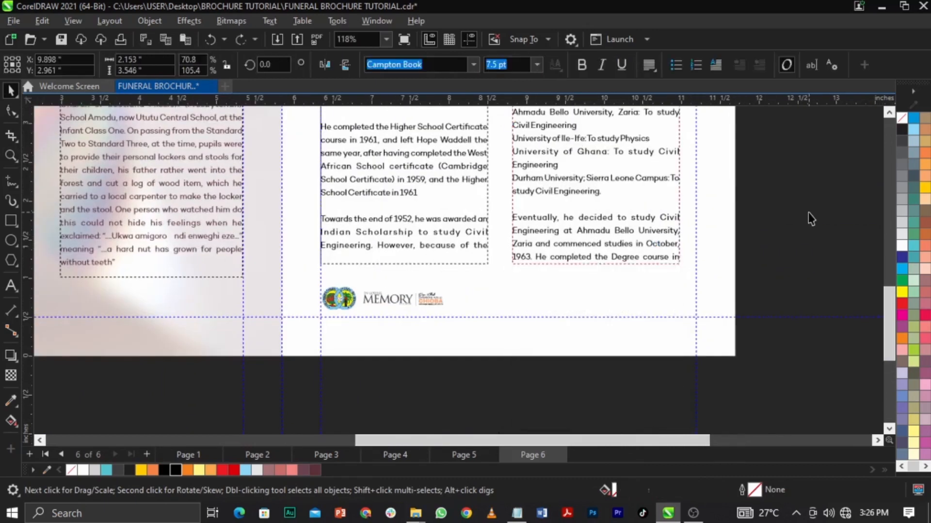
{"action": "key", "text": "F4"}
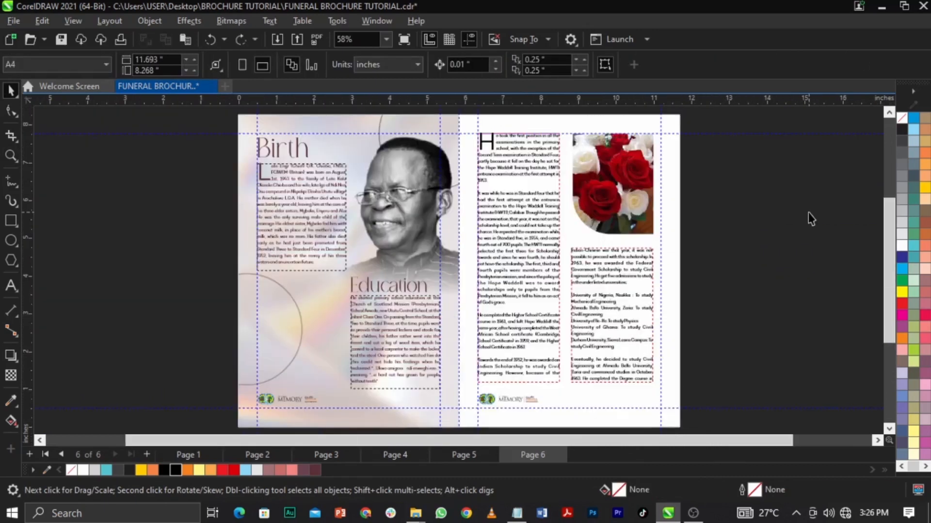